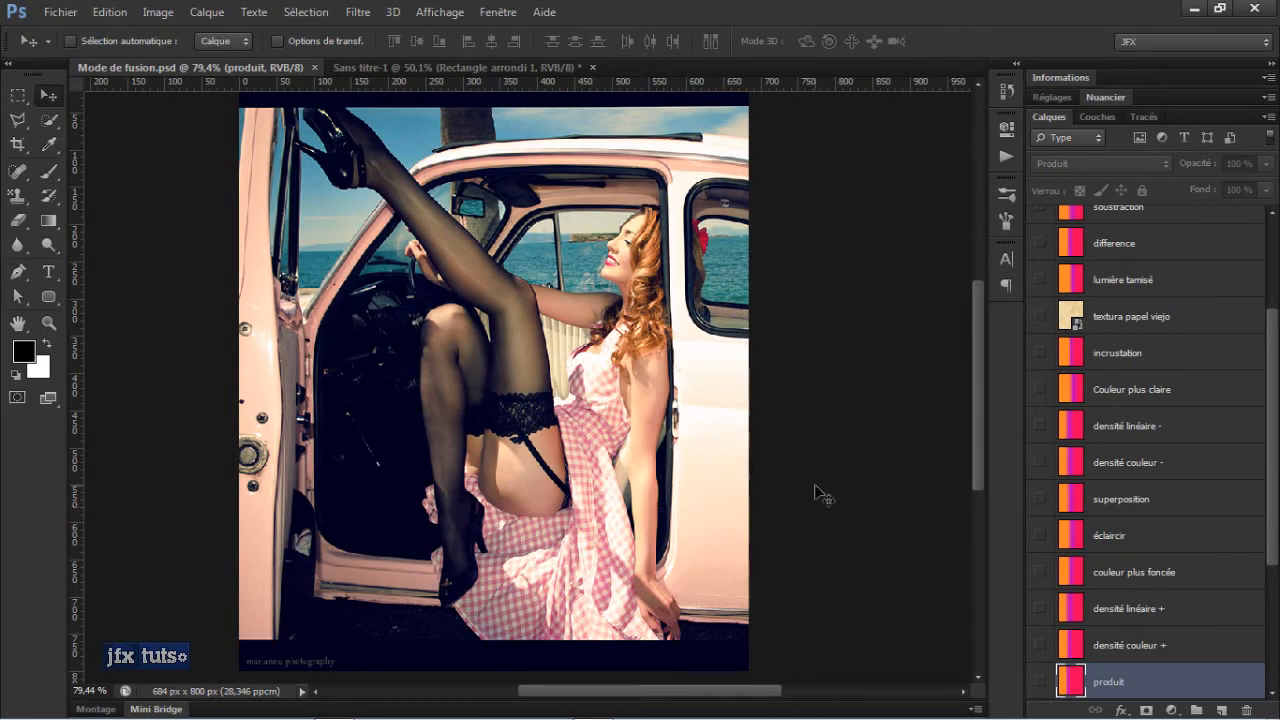
{"action": "scroll", "coordinate": [612, 452], "scroll_direction": "up", "scroll_amount": 1}
{"action": "scroll", "coordinate": [612, 452], "scroll_direction": "down", "scroll_amount": 1}
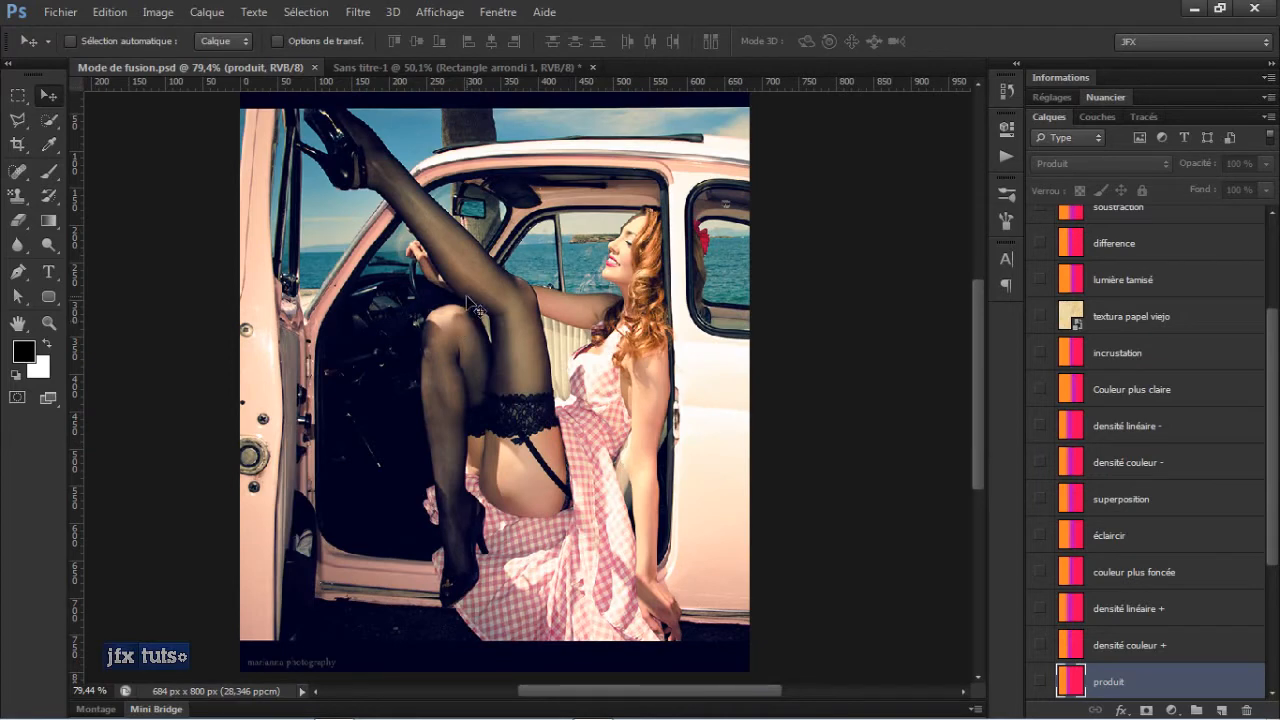
{"action": "scroll", "coordinate": [725, 314], "scroll_direction": "down", "scroll_amount": 2}
{"action": "scroll", "coordinate": [725, 314], "scroll_direction": "up", "scroll_amount": 2}
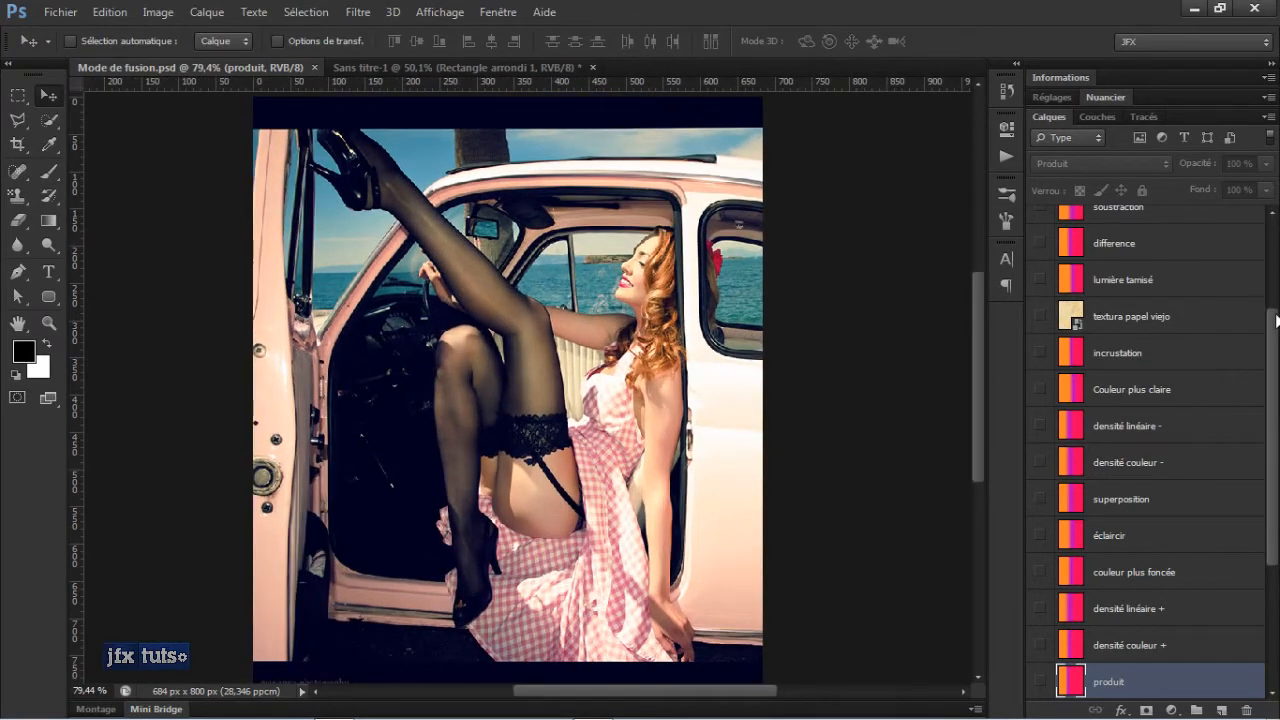
Convert the locked Arrière-plan photo into a regular, unlocked layer
{"action": "left_click_drag", "start_coordinate": [1273, 317], "coordinate": [1271, 226]}
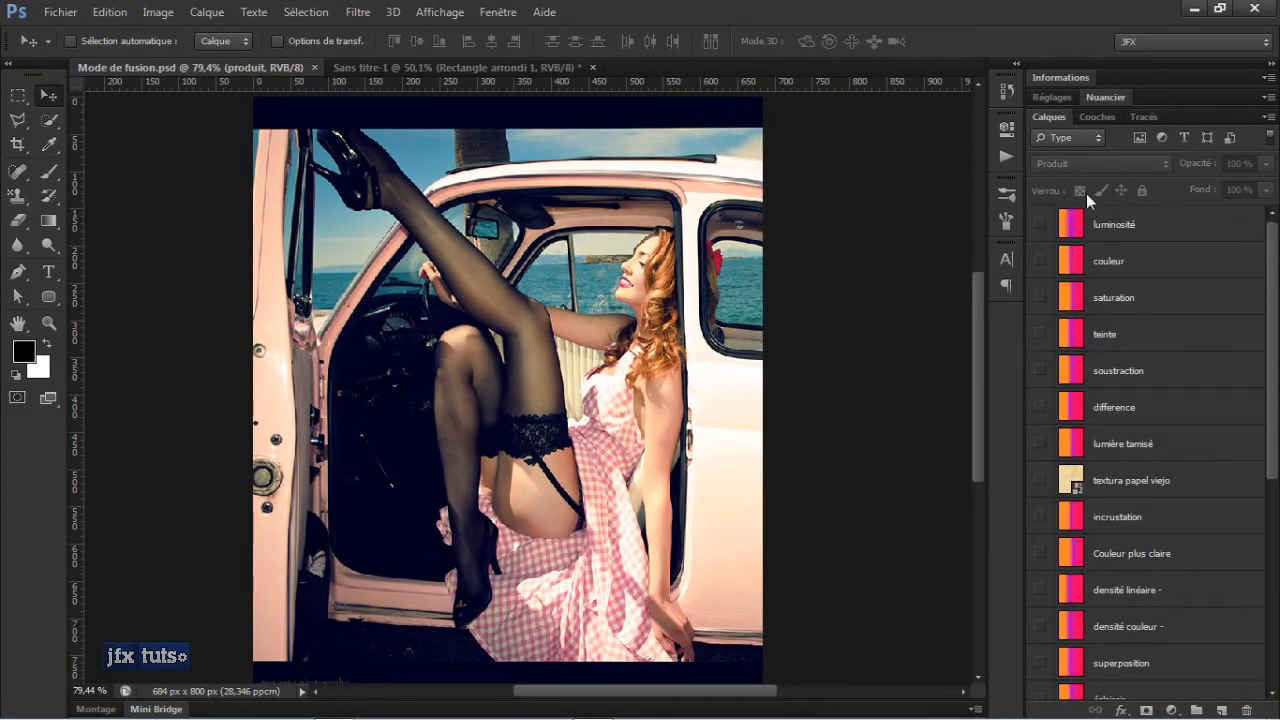
{"action": "left_click_drag", "start_coordinate": [1274, 237], "coordinate": [1213, 161]}
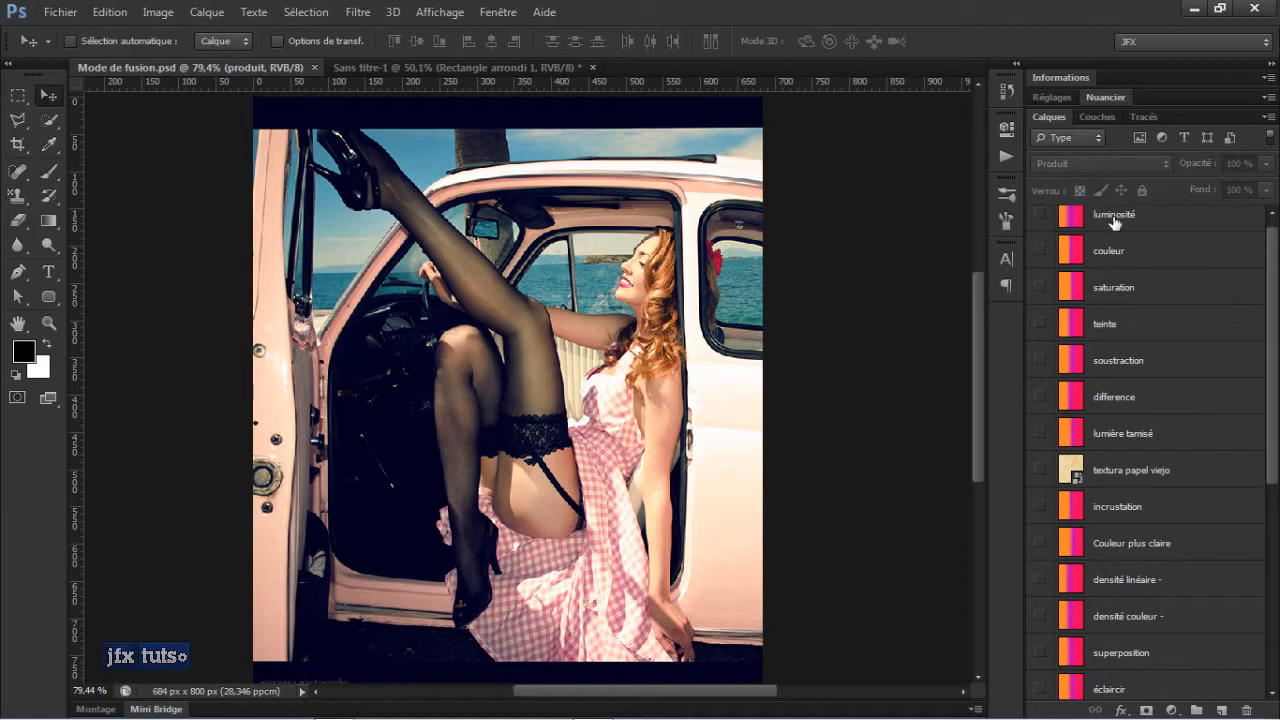
{"action": "left_click_drag", "start_coordinate": [1272, 352], "coordinate": [1264, 570]}
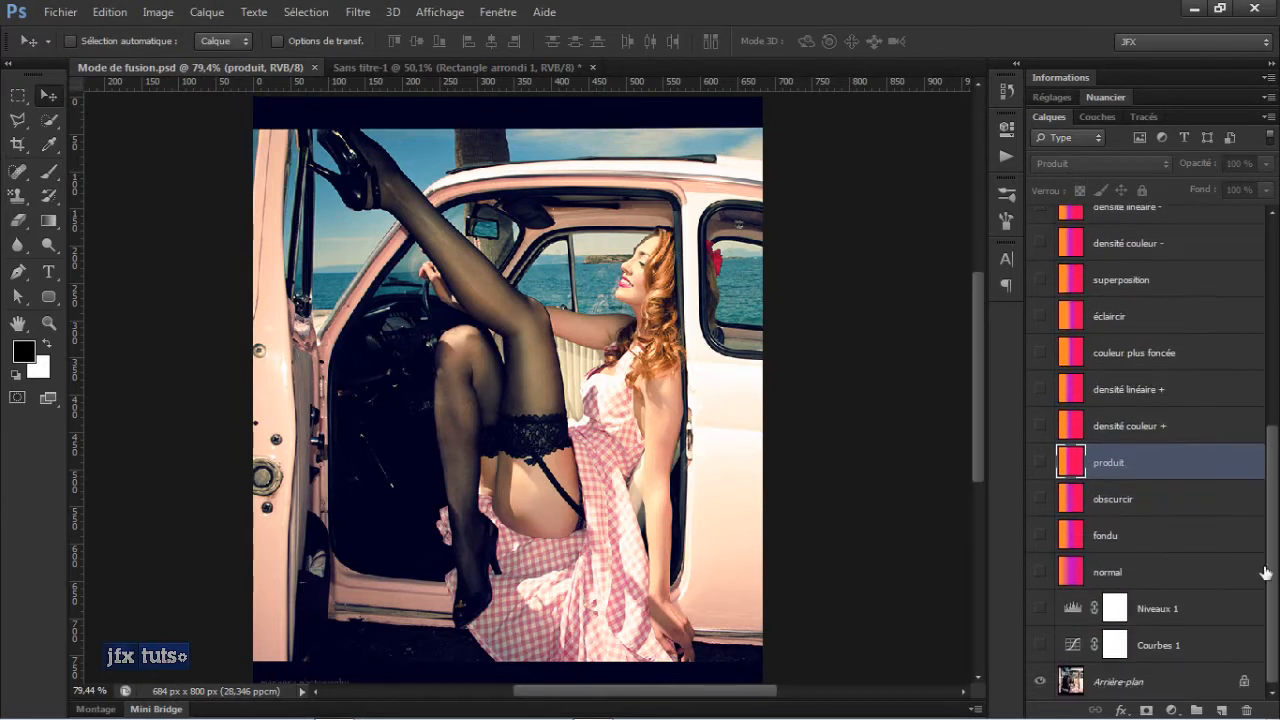
{"action": "left_click", "coordinate": [1178, 673]}
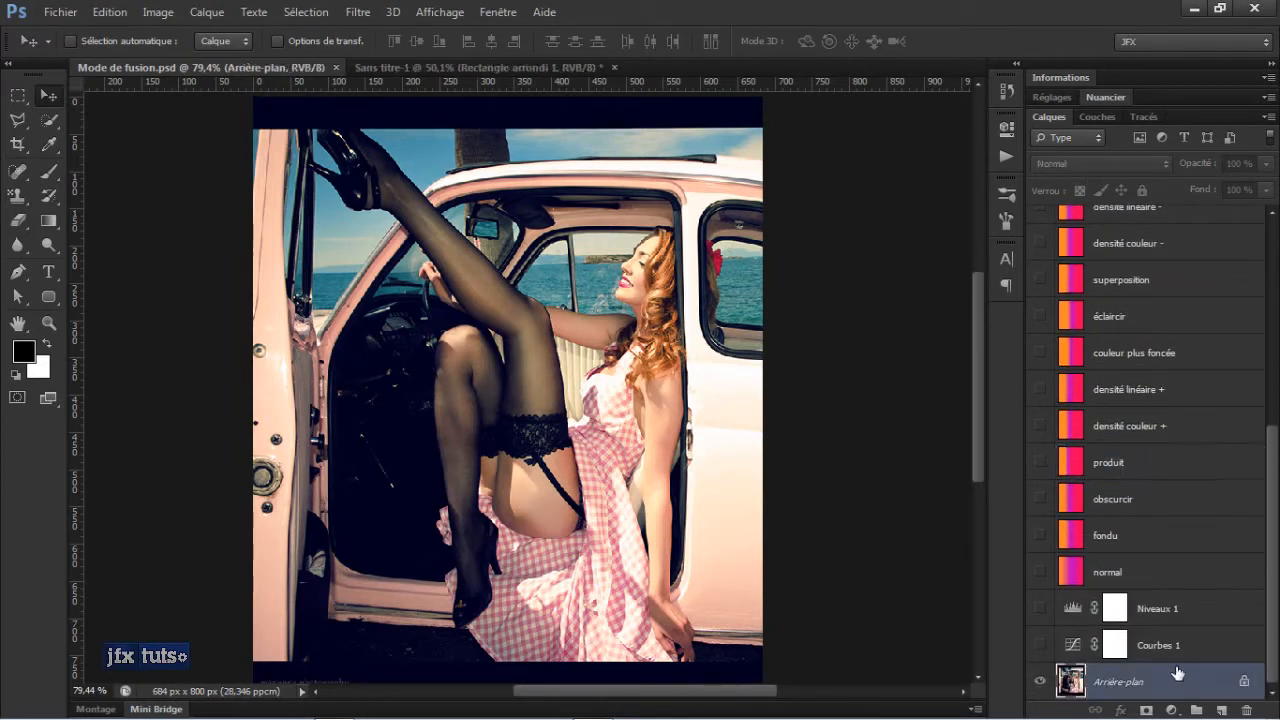
{"action": "left_click", "coordinate": [1244, 681]}
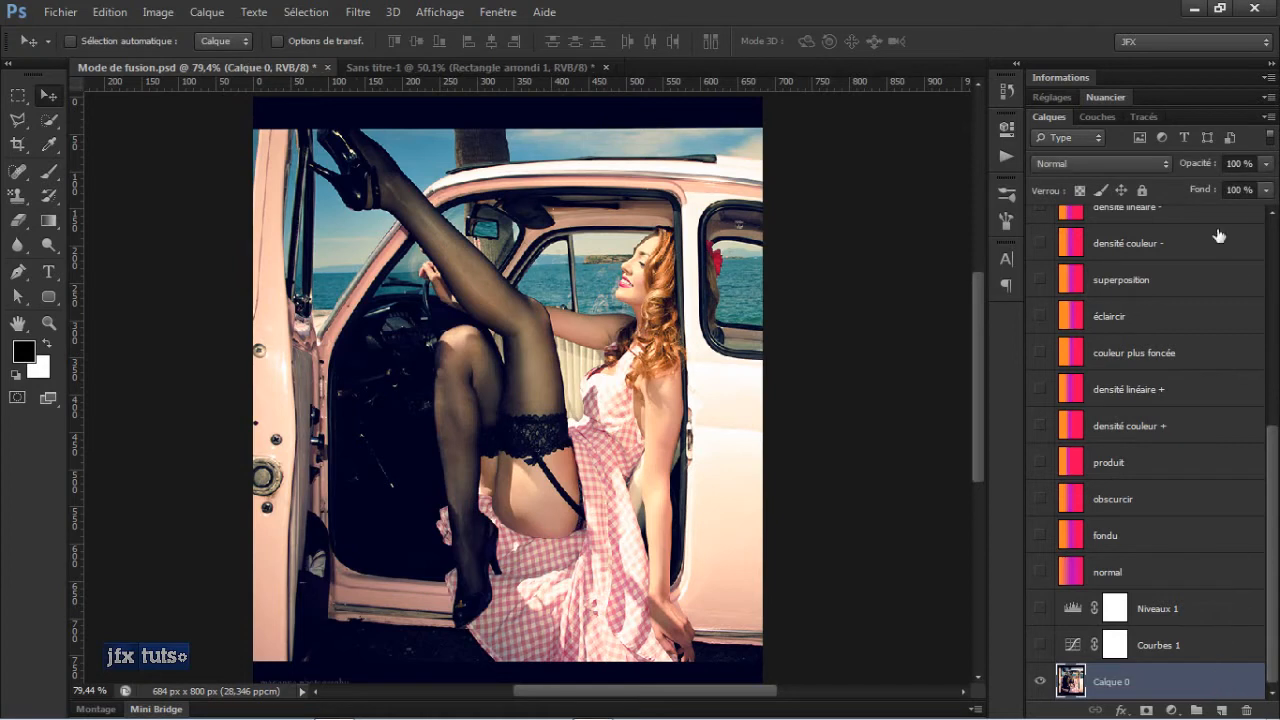
Examine the blend modes offered for the photo layer and the mode settings of the Brush and Gradient tools, leaving the layer on Normal
{"action": "left_click", "coordinate": [1114, 164]}
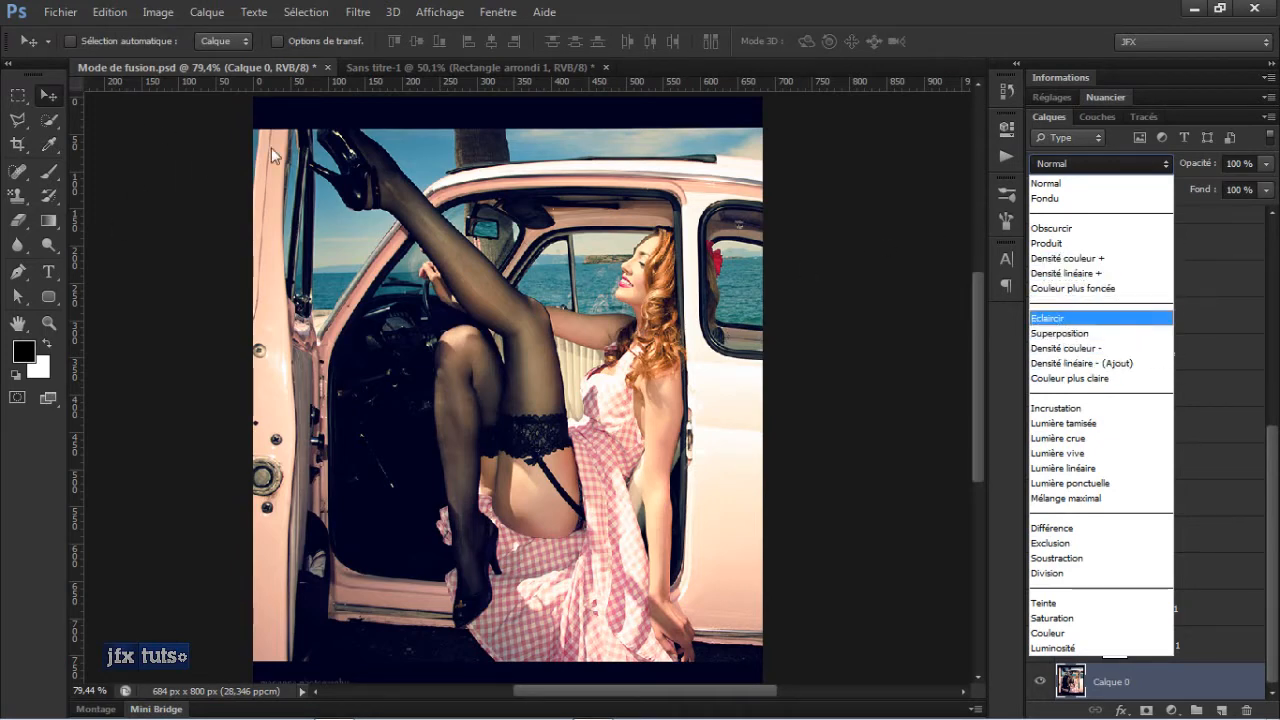
{"action": "left_click", "coordinate": [375, 170]}
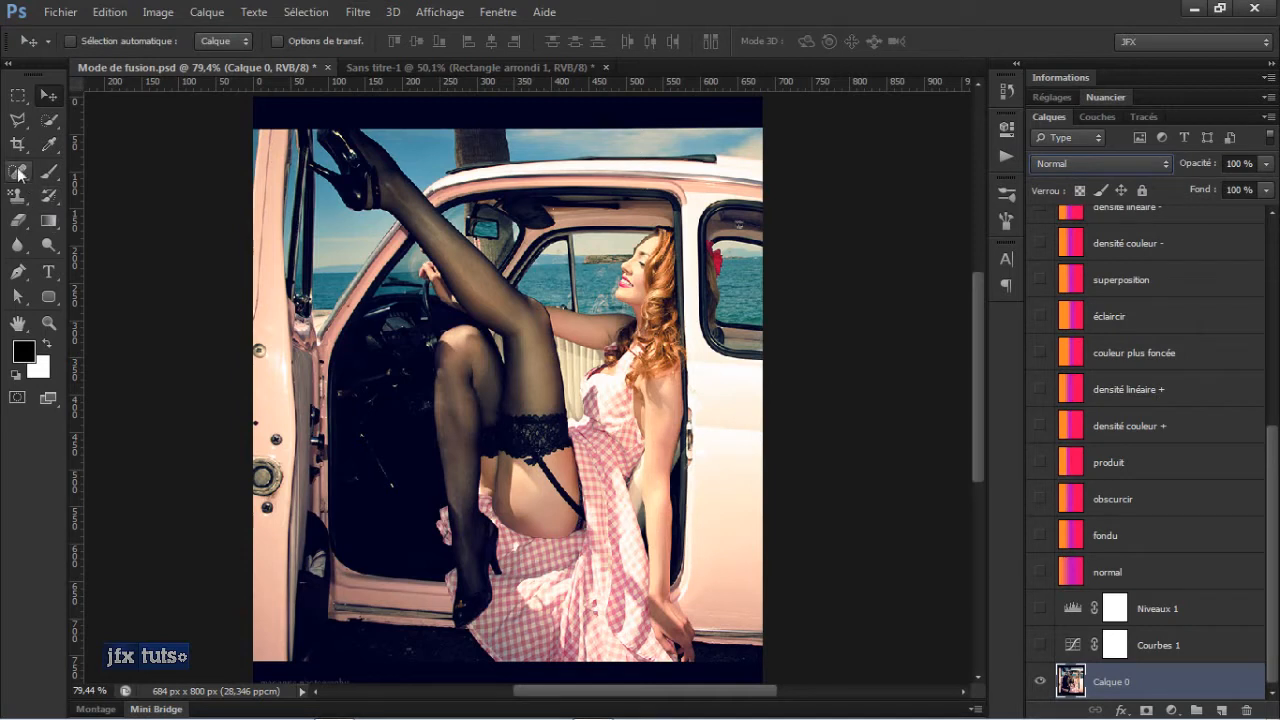
{"action": "left_click", "coordinate": [50, 175]}
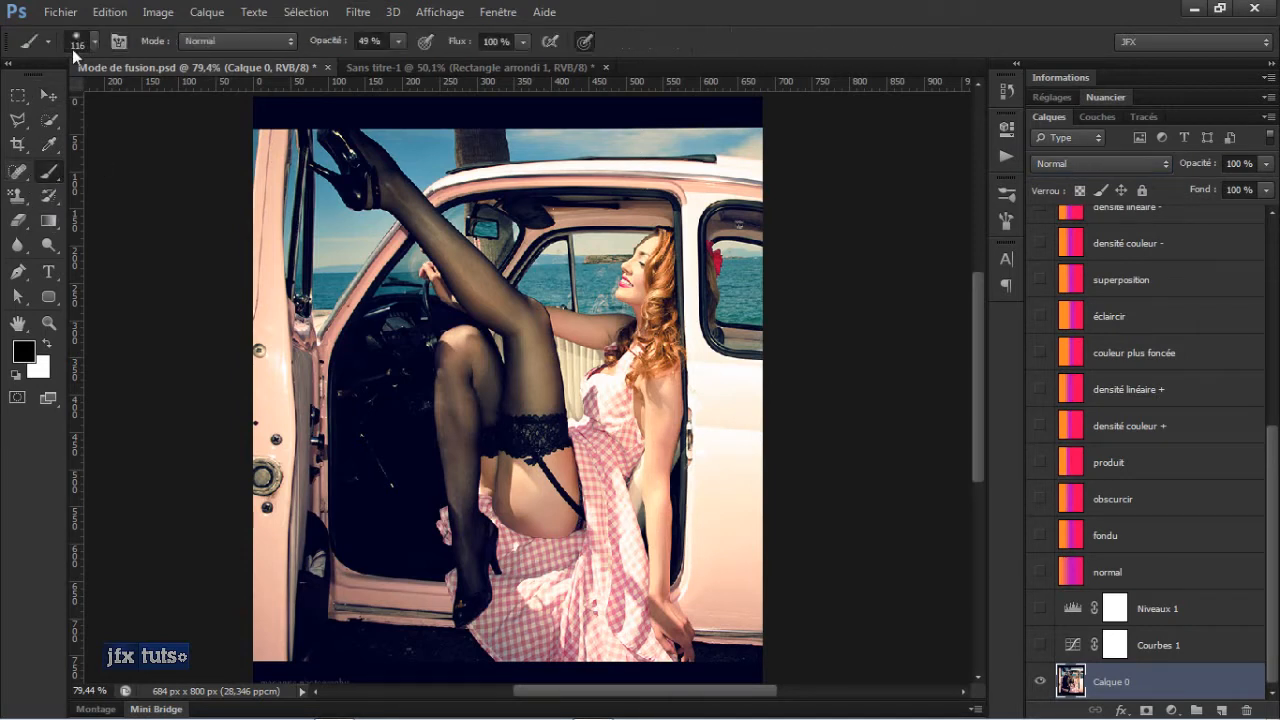
{"action": "left_click", "coordinate": [49, 222]}
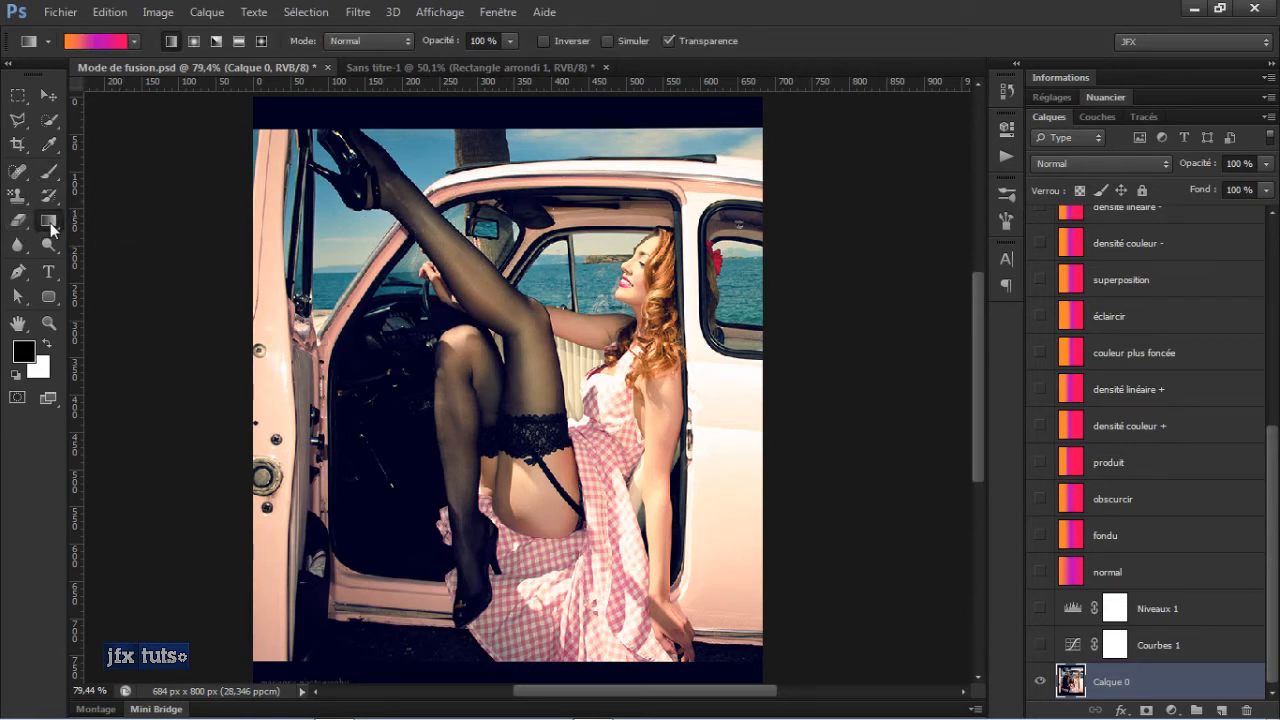
{"action": "left_click", "coordinate": [363, 46]}
{"action": "left_click", "coordinate": [46, 97]}
{"action": "left_click", "coordinate": [58, 102]}
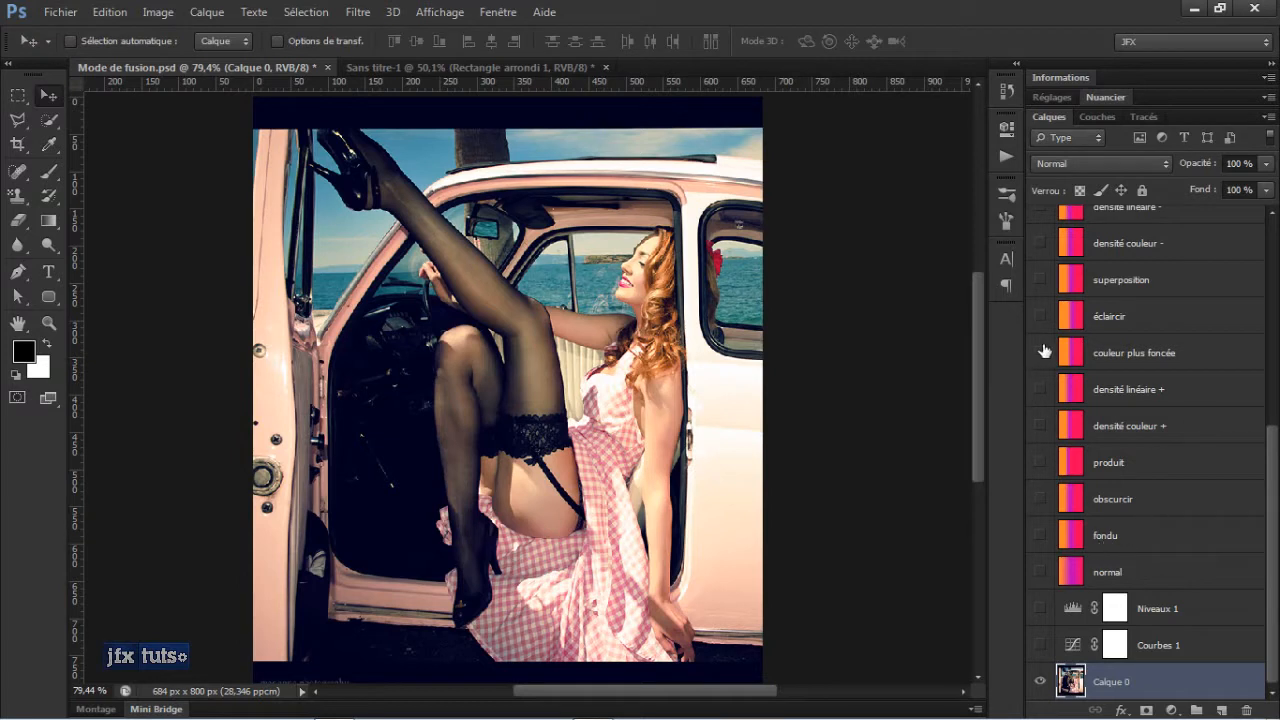
{"action": "left_click", "coordinate": [1095, 163]}
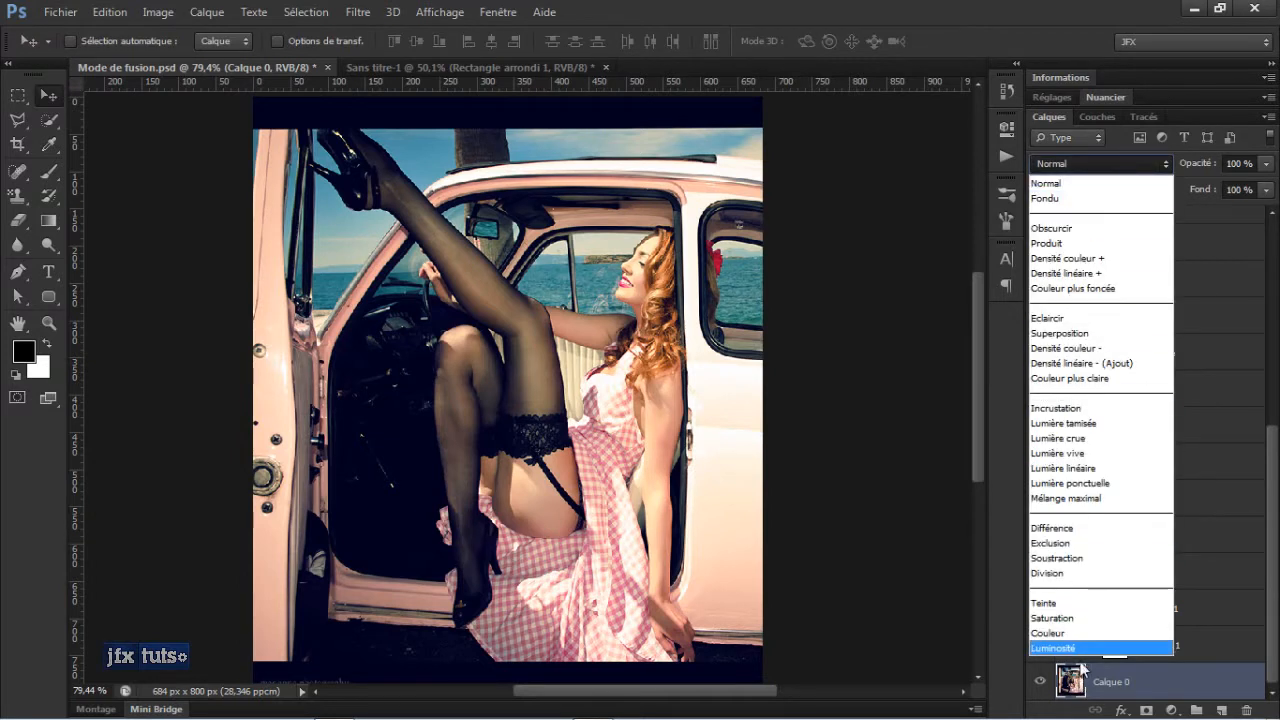
{"action": "left_click", "coordinate": [1195, 162]}
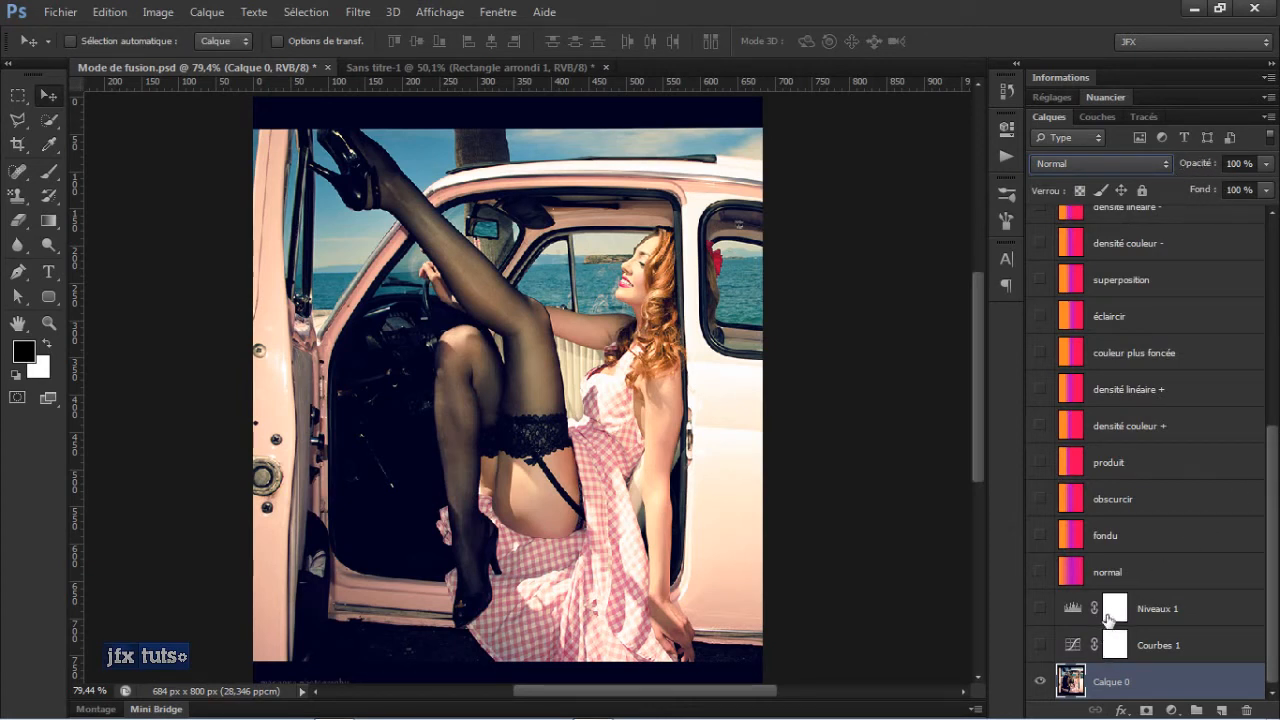
Show the normal gradient layer over the photo and replace it with the fondu layer
{"action": "left_click", "coordinate": [1104, 583]}
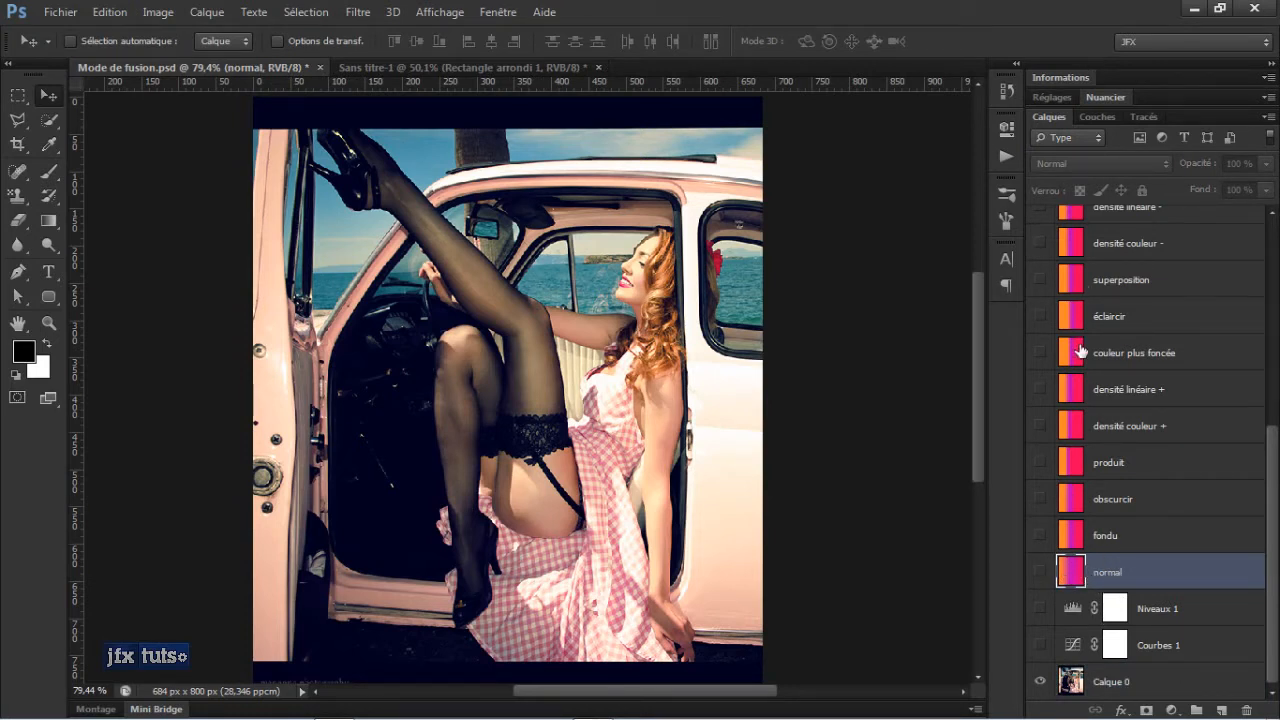
{"action": "mouse_move", "coordinate": [1272, 435]}
{"action": "left_mouse_down"}
{"action": "mouse_move", "coordinate": [1271, 243]}
{"action": "mouse_move", "coordinate": [1272, 460]}
{"action": "left_mouse_up"}
{"action": "left_click", "coordinate": [1039, 573]}
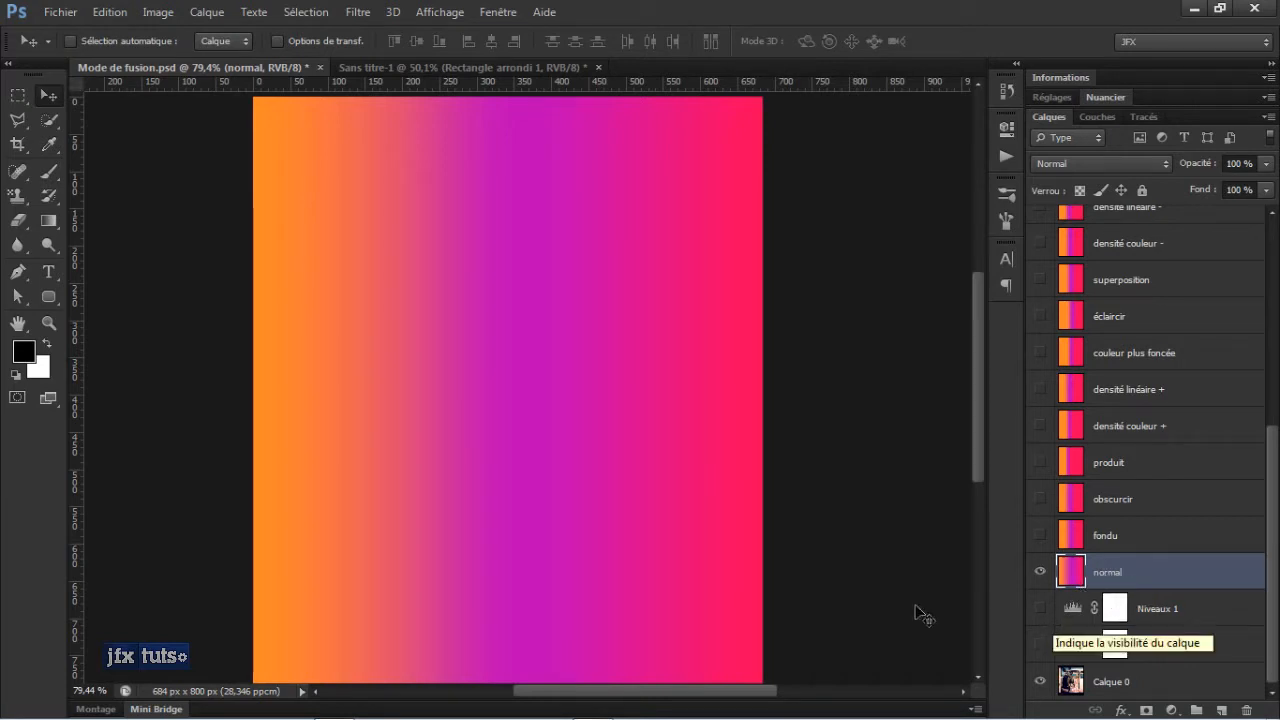
{"action": "left_click", "coordinate": [1097, 540]}
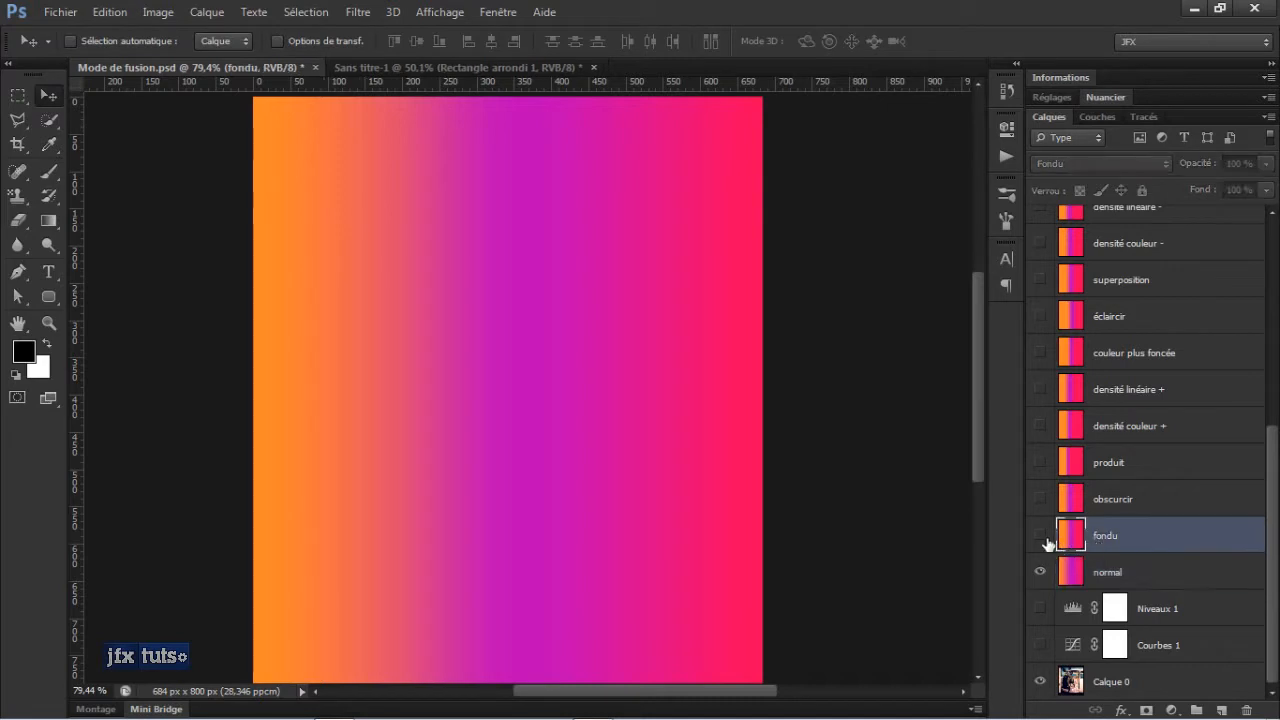
{"action": "left_click", "coordinate": [1039, 536]}
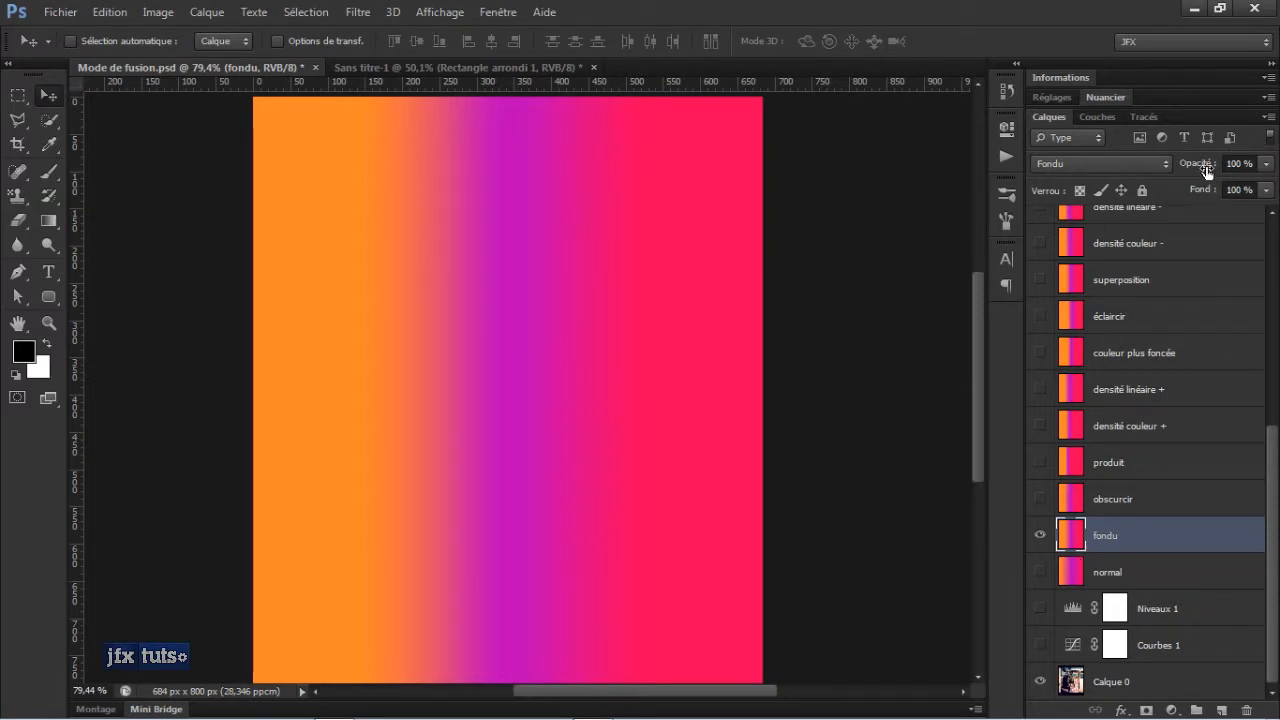
Test the fondu layer with opacity lowered to 98 % and fill to 13 %, and restore both to 100 %
{"action": "left_click_drag", "start_coordinate": [1207, 170], "coordinate": [1153, 197]}
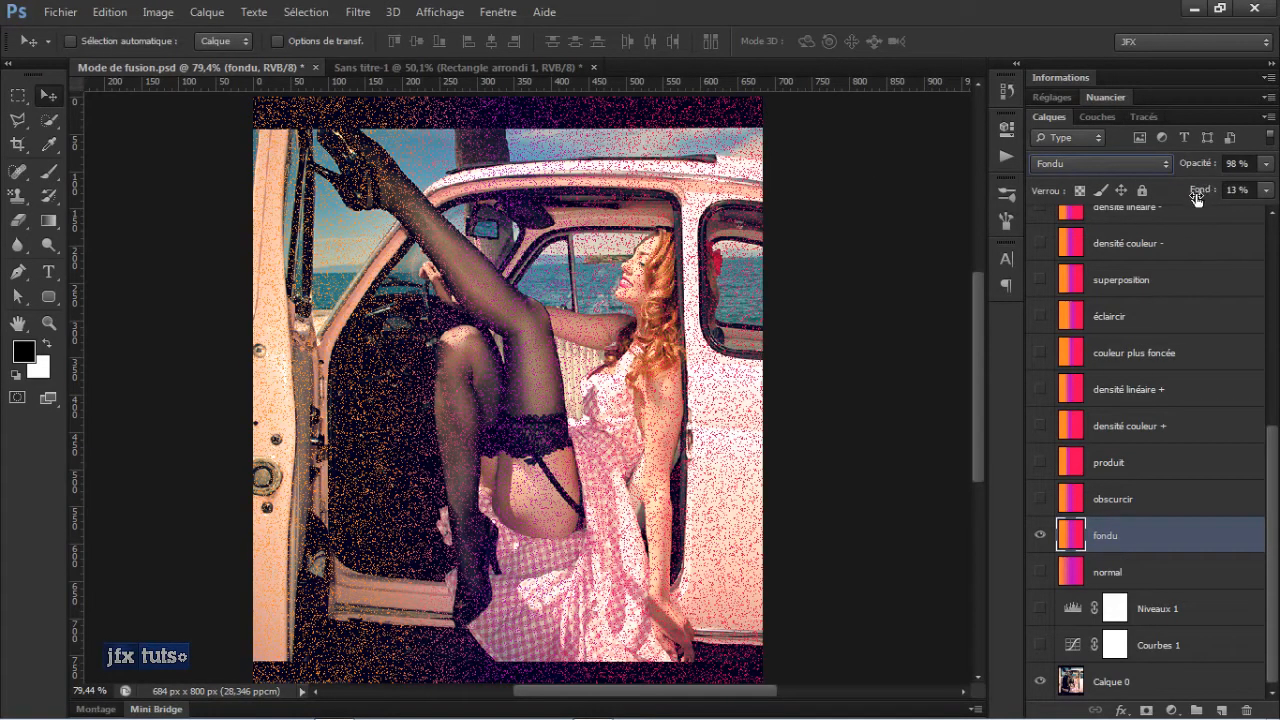
{"action": "left_click_drag", "start_coordinate": [1196, 198], "coordinate": [1275, 190]}
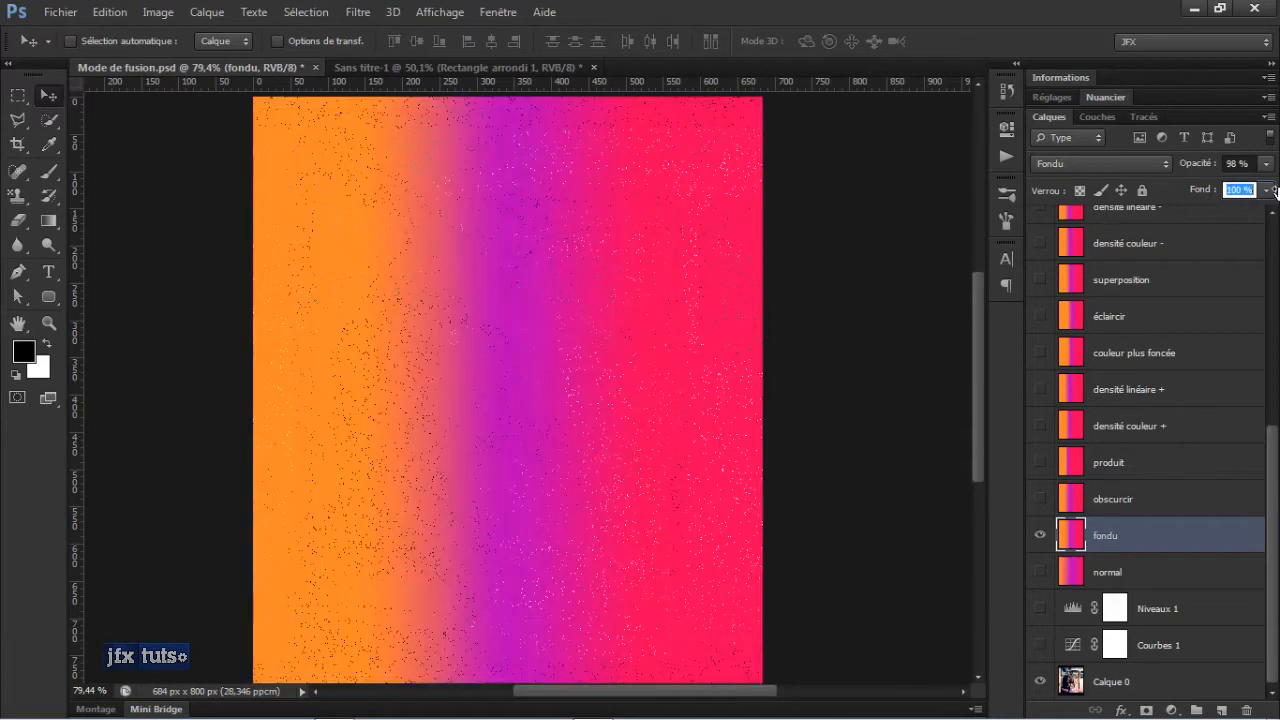
{"action": "left_click_drag", "start_coordinate": [1198, 168], "coordinate": [1240, 168]}
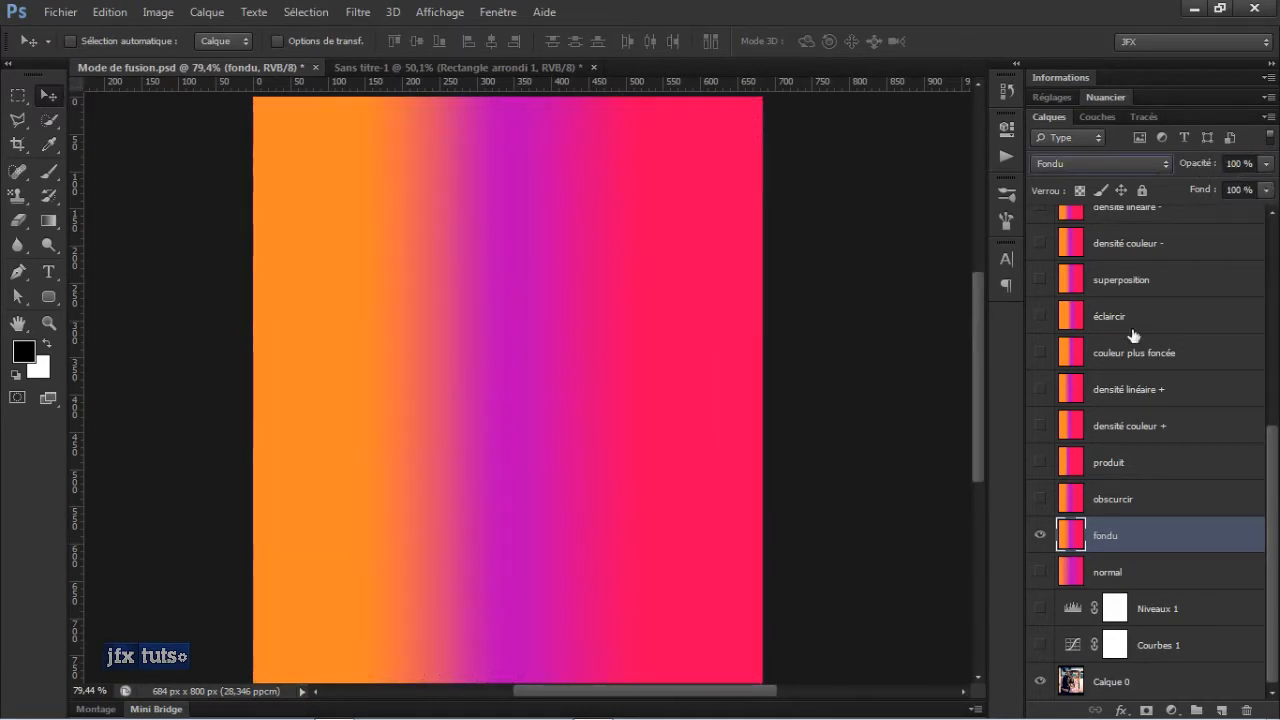
Show the normal layer instead of fondu and test a reduced opacity on it, ending at 100 %
{"action": "left_click", "coordinate": [1040, 572]}
{"action": "left_click", "coordinate": [1040, 535]}
{"action": "left_click", "coordinate": [1112, 574]}
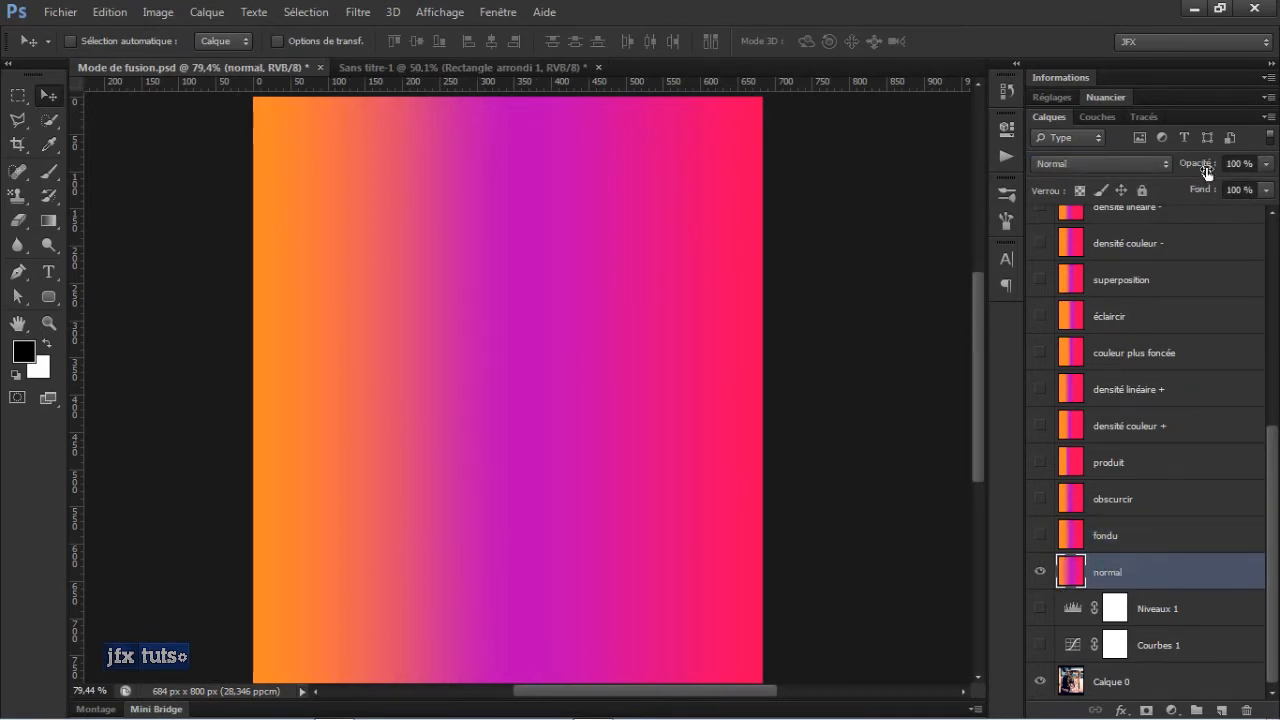
{"action": "left_click_drag", "start_coordinate": [1206, 167], "coordinate": [1125, 182]}
{"action": "key", "text": "Return"}
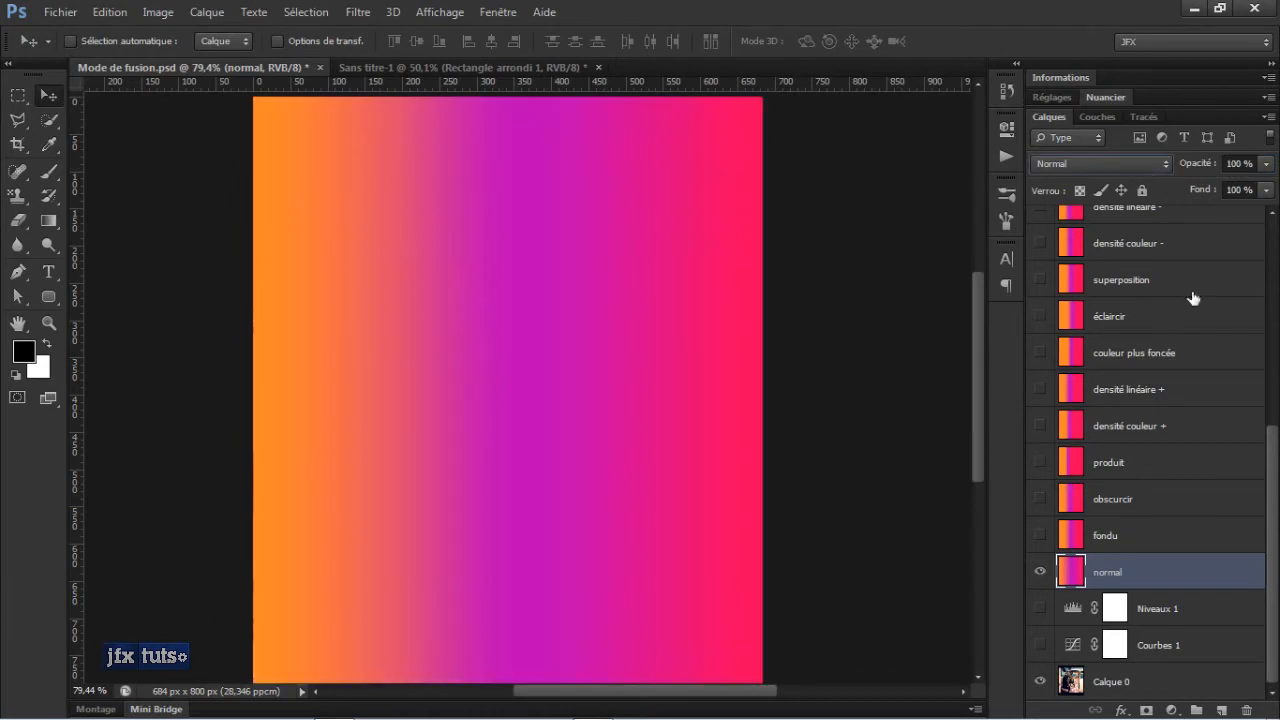
Show the obscurcir layer instead of normal and toggle its visibility to compare it with the original photo
{"action": "left_click", "coordinate": [1040, 572]}
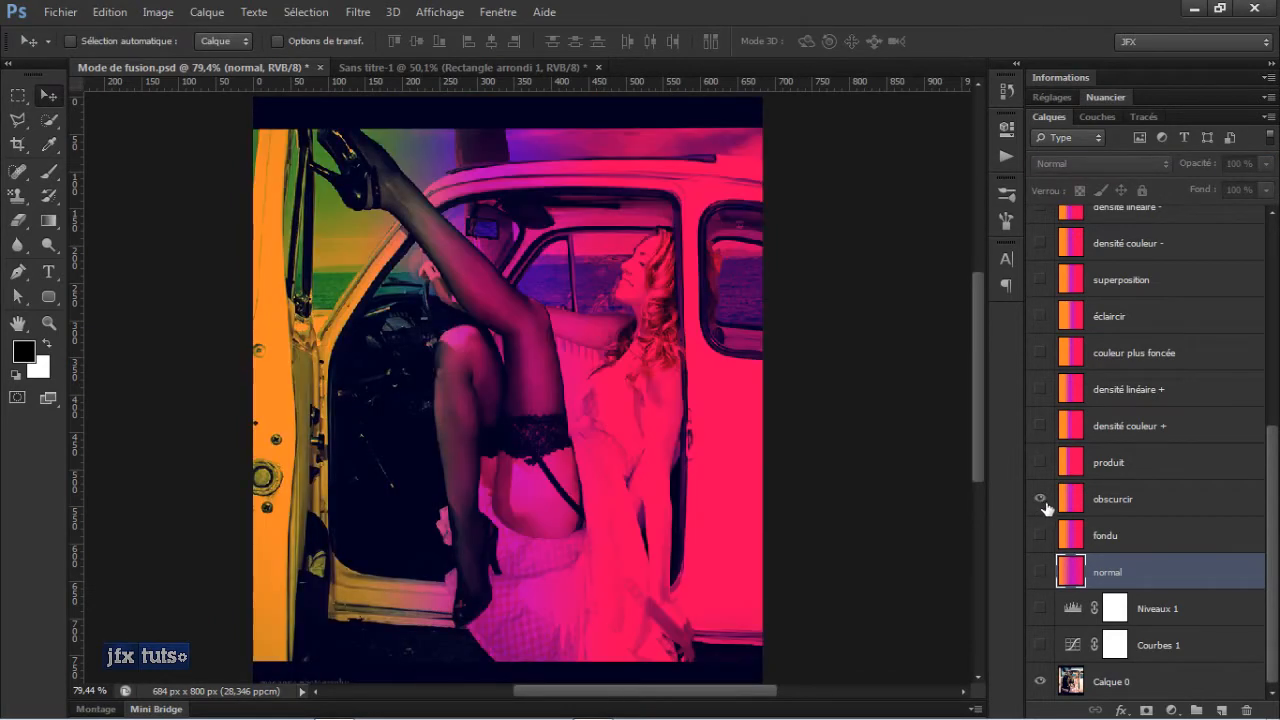
{"action": "left_click", "coordinate": [1166, 505]}
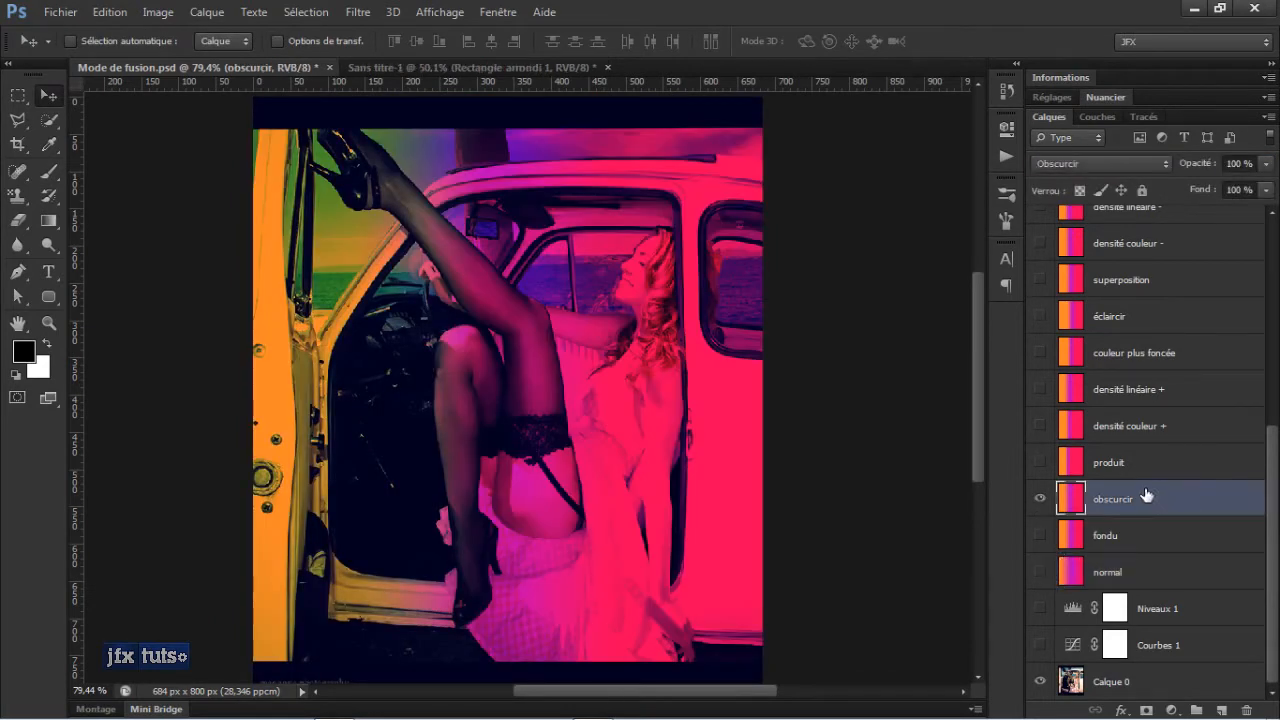
{"action": "left_click", "coordinate": [1040, 499]}
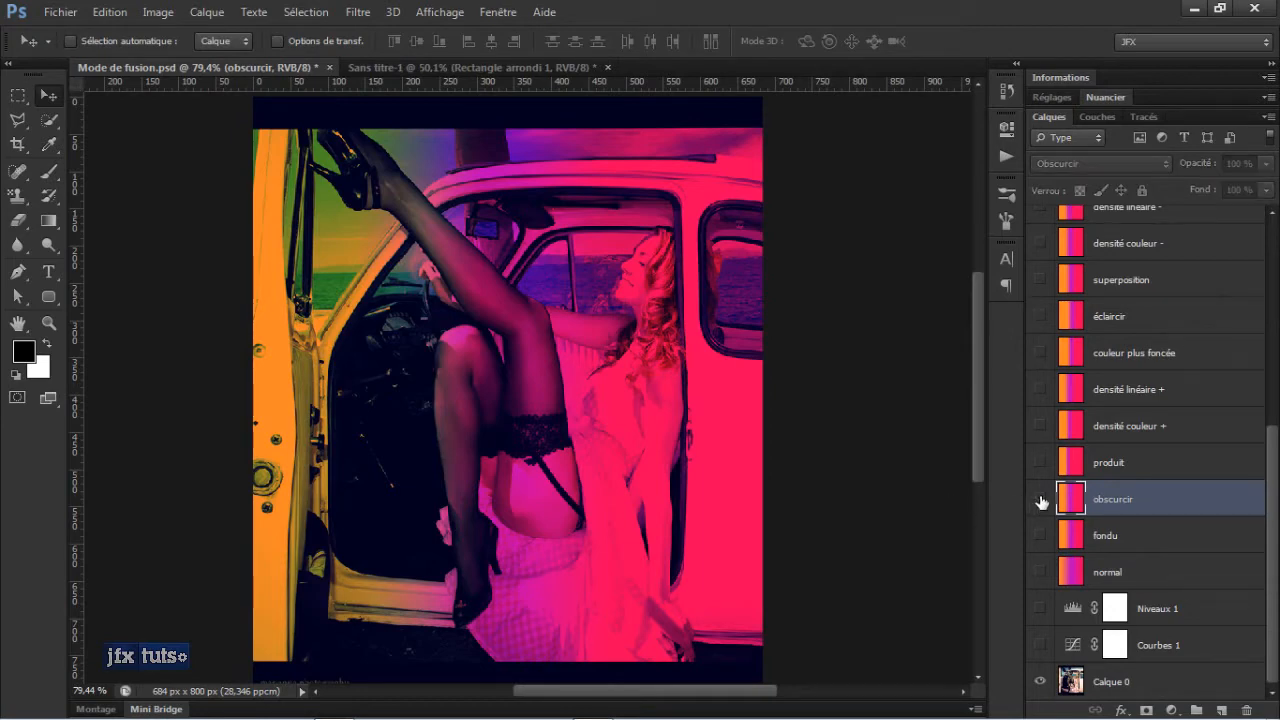
{"action": "left_click", "coordinate": [1040, 499]}
{"action": "left_click", "coordinate": [1040, 500]}
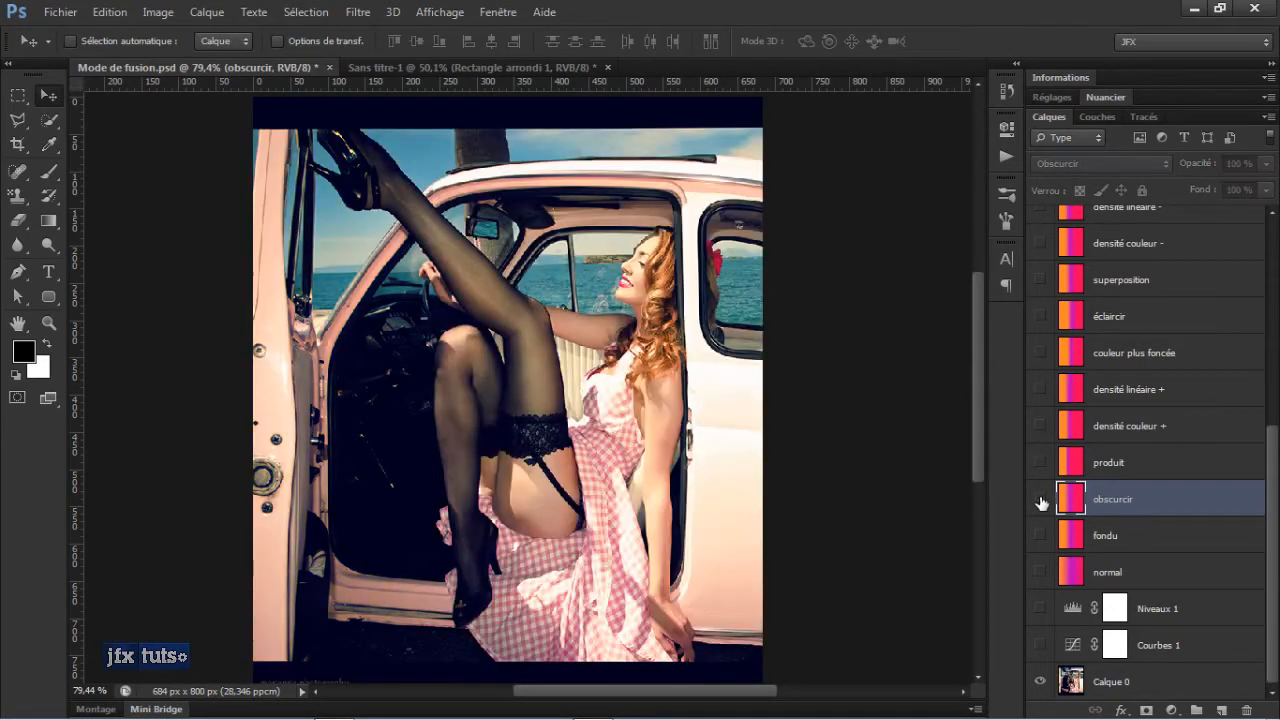
{"action": "left_click", "coordinate": [1040, 500]}
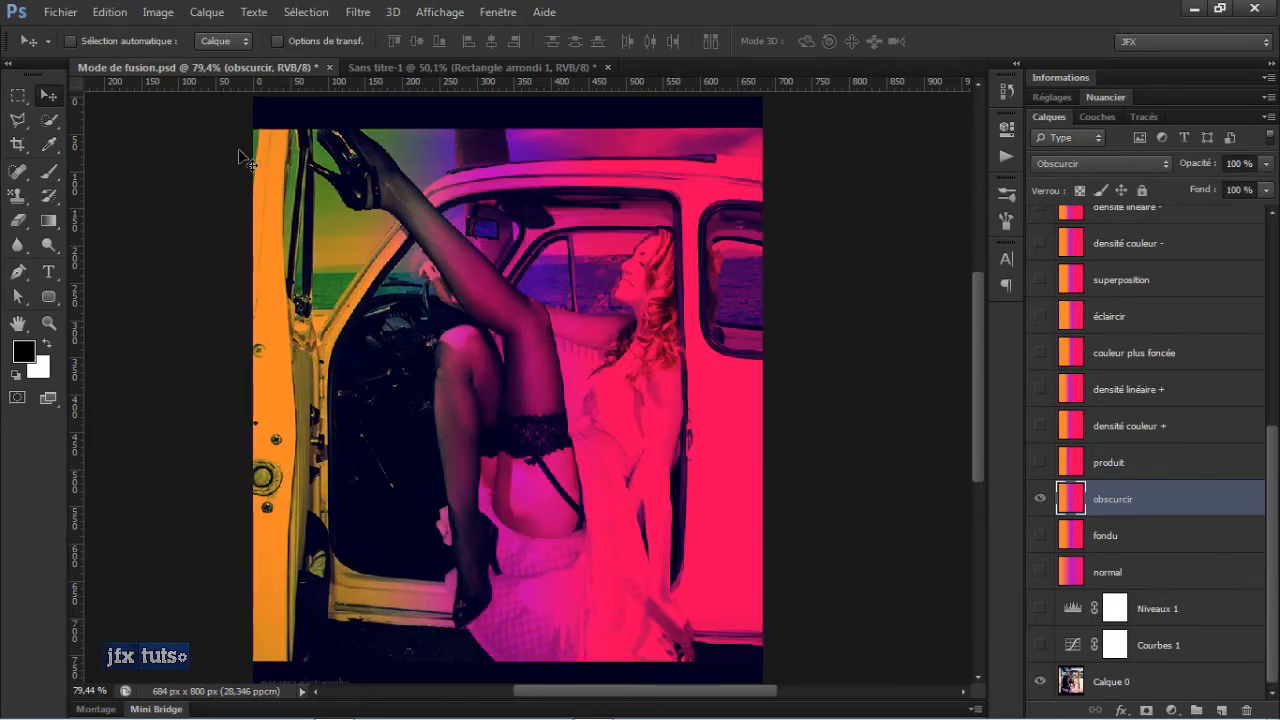
{"action": "left_click", "coordinate": [1040, 499]}
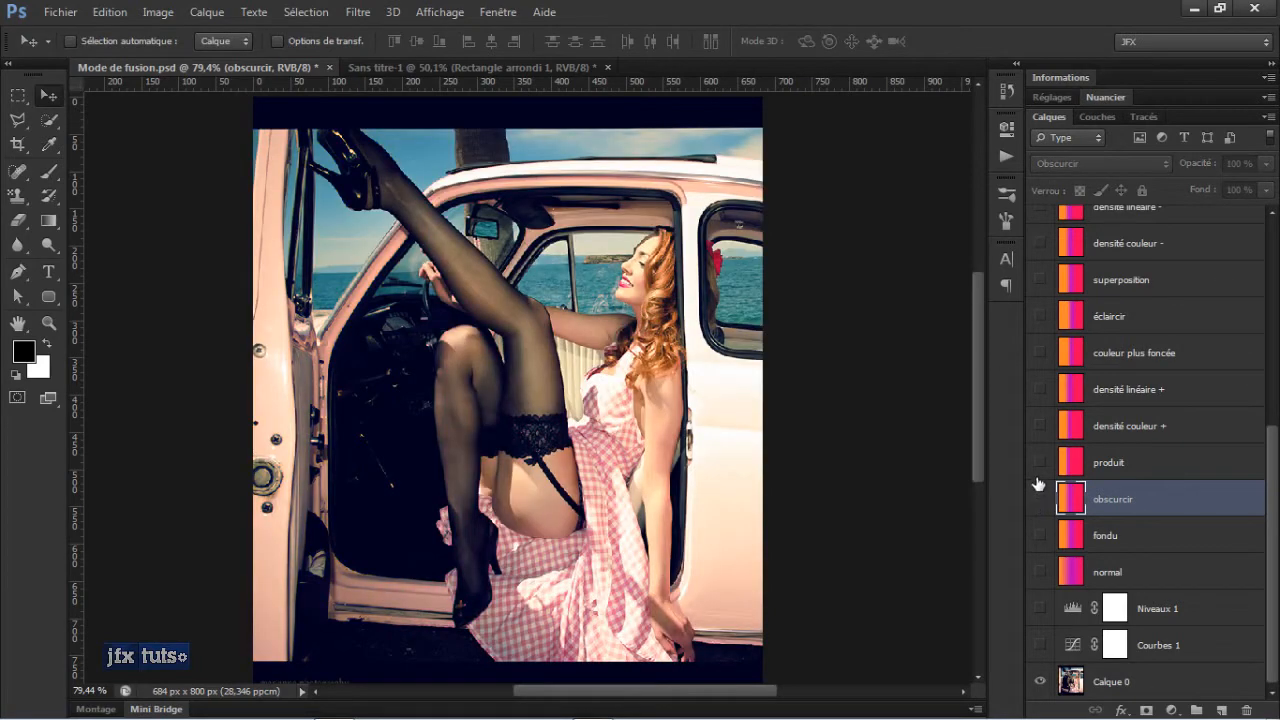
Compare the produit layer with obscurcir by alternating their visibility, and test produit's opacity, ending at 100 %
{"action": "left_click", "coordinate": [1040, 462]}
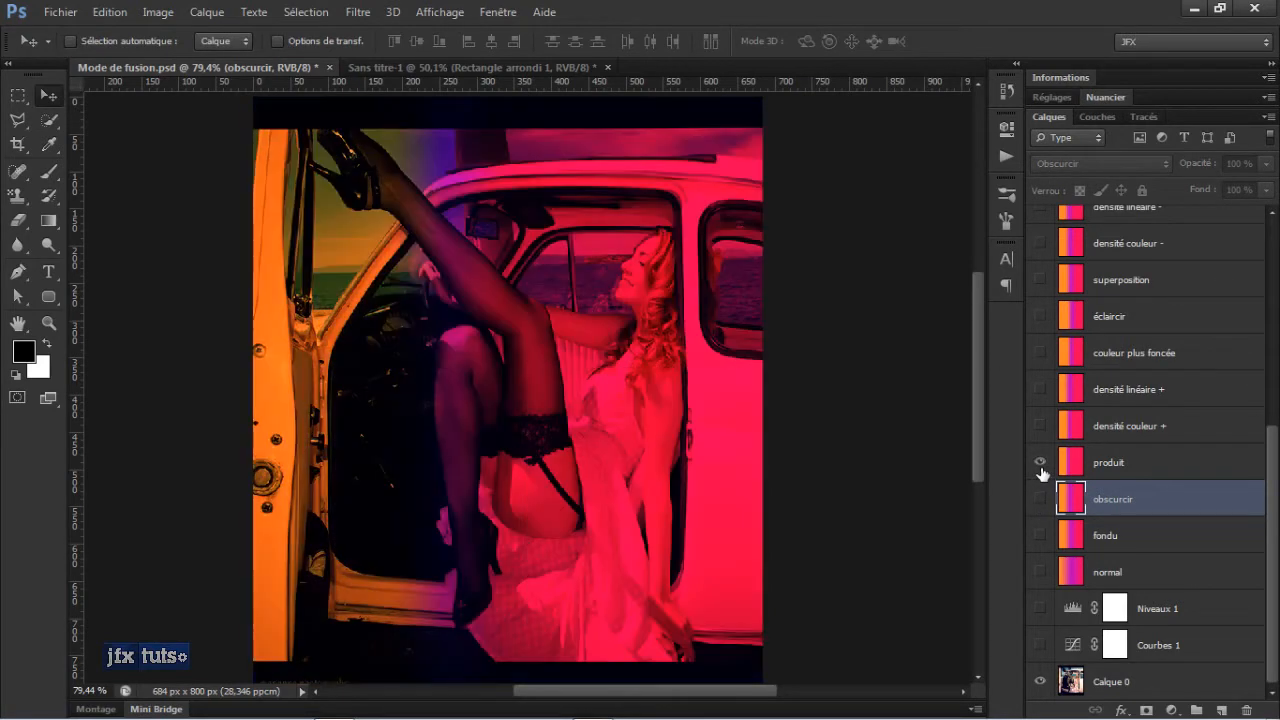
{"action": "left_click", "coordinate": [1040, 499]}
{"action": "left_click", "coordinate": [1040, 462]}
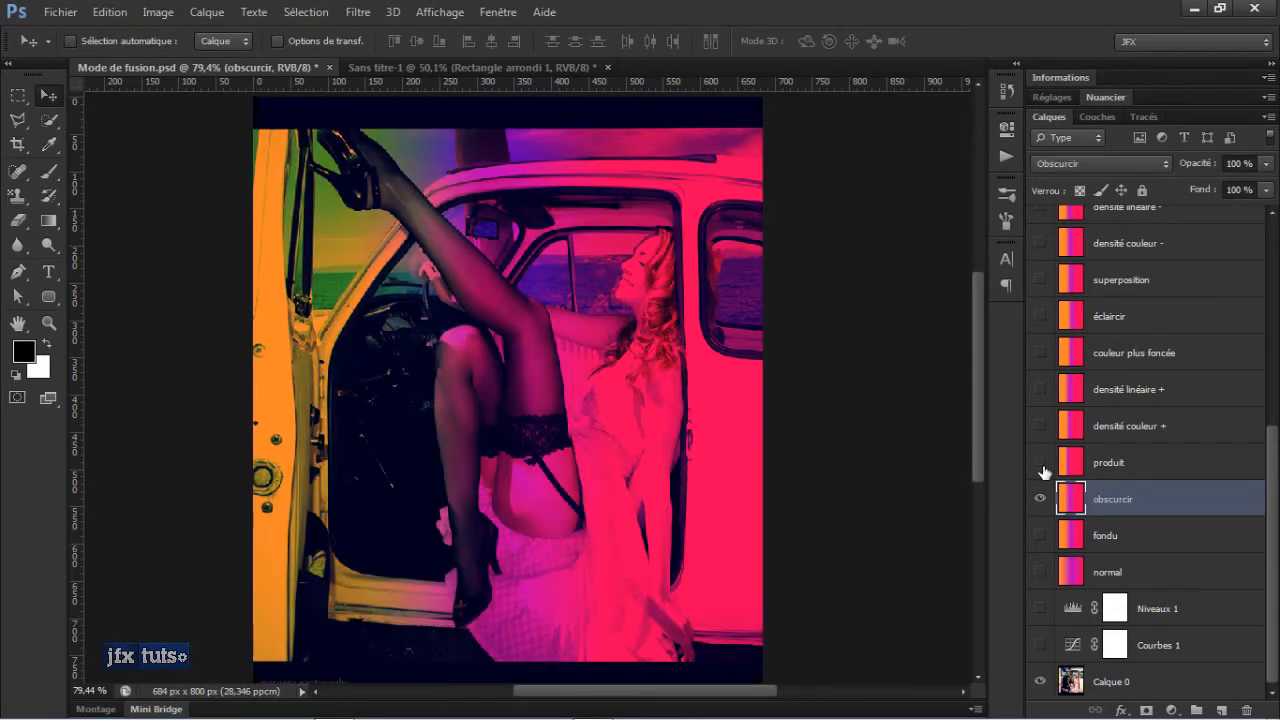
{"action": "left_click", "coordinate": [1040, 499]}
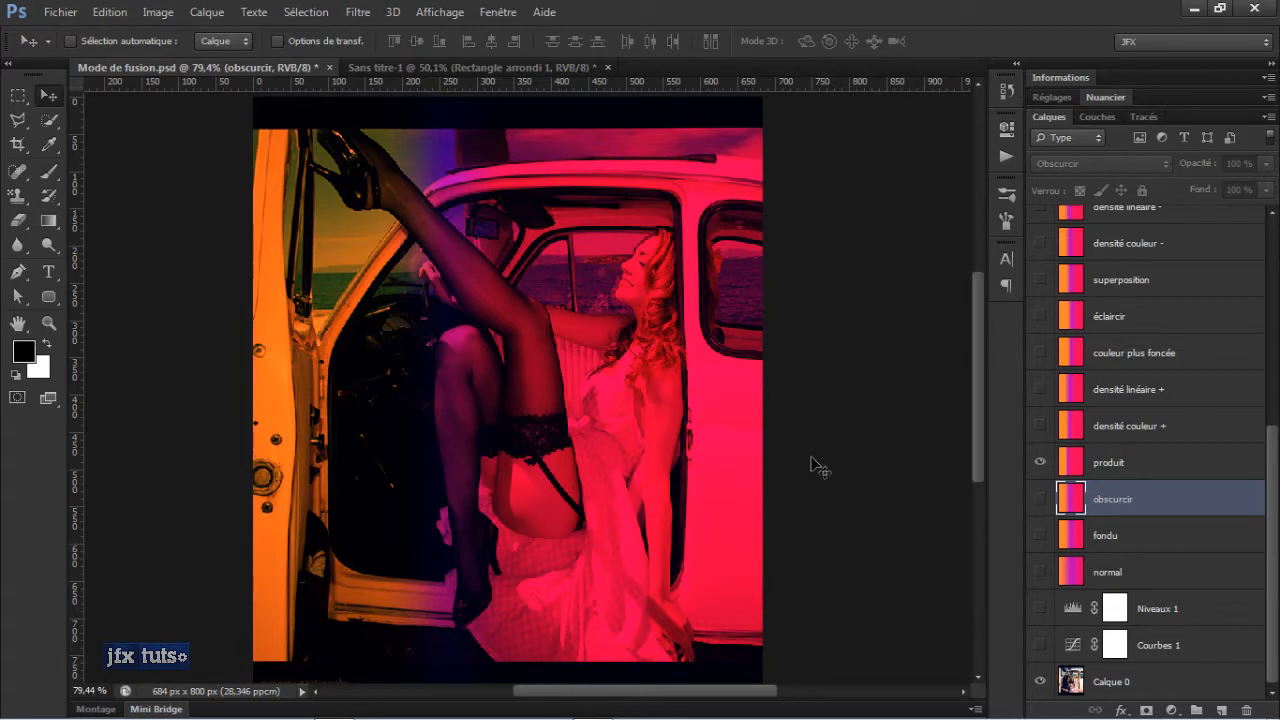
{"action": "left_click", "coordinate": [1116, 465]}
{"action": "left_click_drag", "start_coordinate": [1175, 168], "coordinate": [1234, 164]}
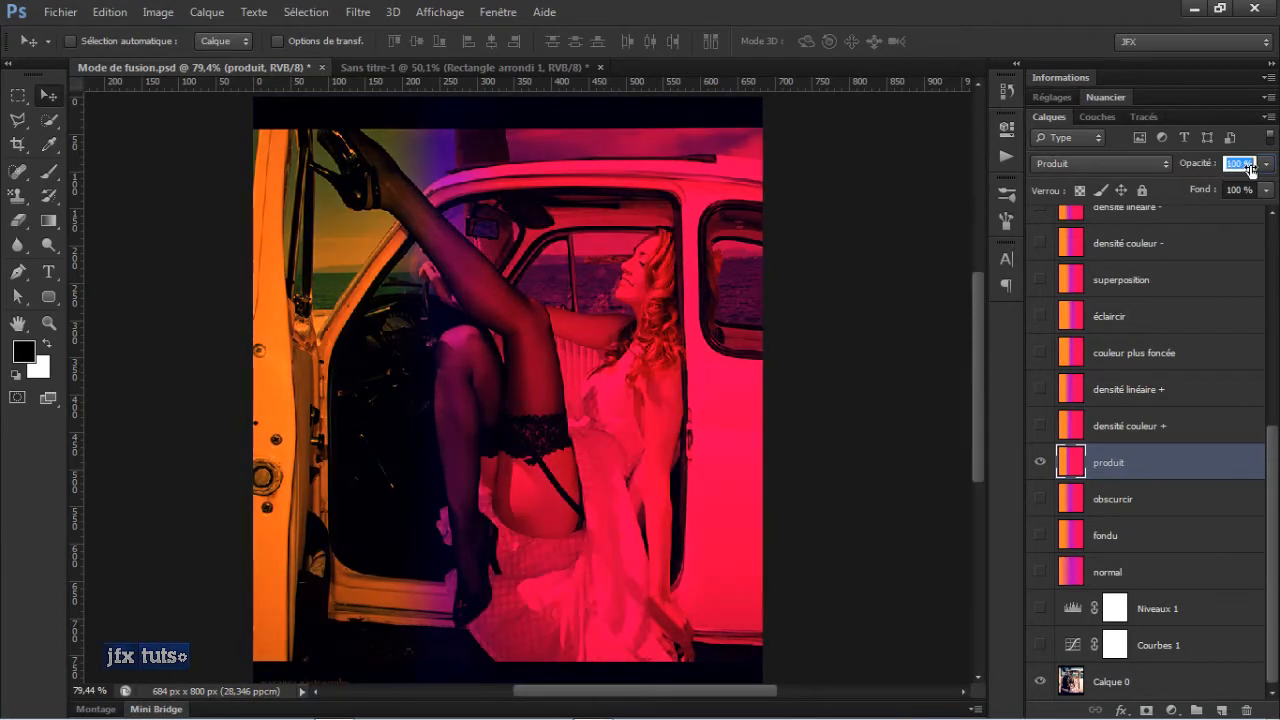
Hide the produit layer, and show and select the densité couleur + layer over the photo
{"action": "left_click", "coordinate": [1040, 463]}
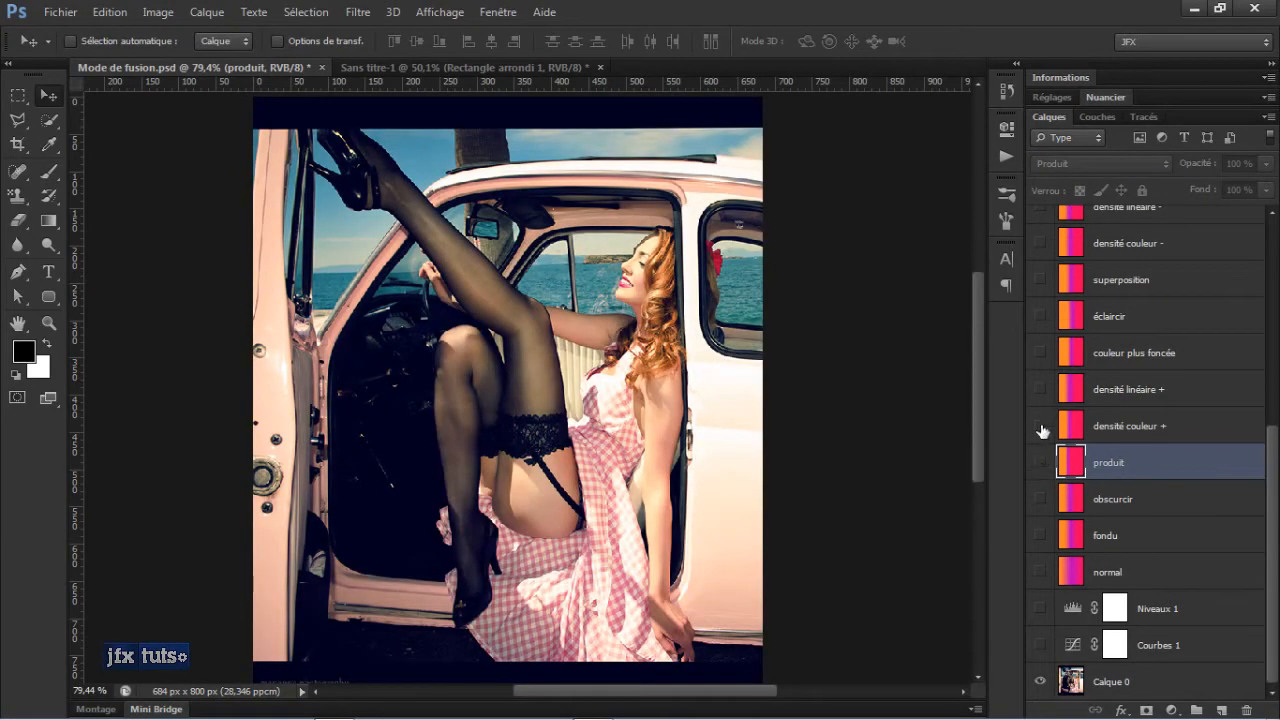
{"action": "left_click", "coordinate": [1040, 426]}
{"action": "left_click", "coordinate": [1107, 430]}
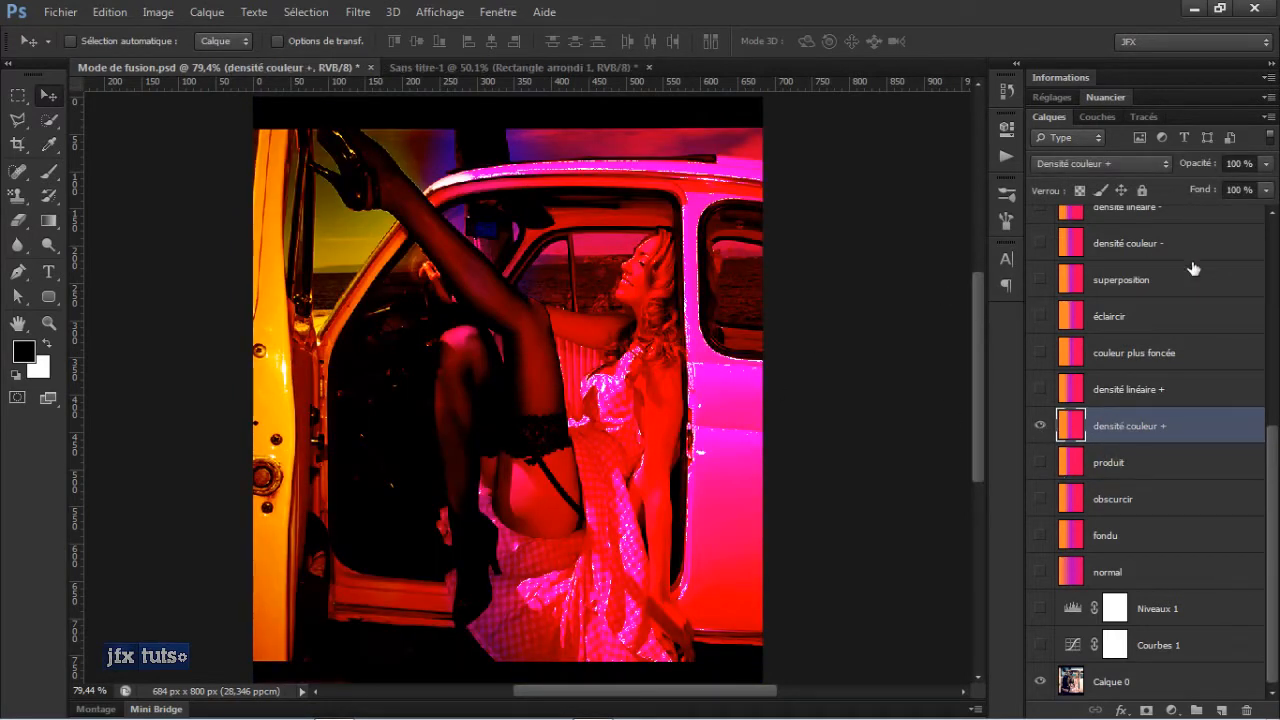
Toggle the densité couleur + layer's visibility to compare its effect with the original photo
{"action": "left_click", "coordinate": [1044, 429]}
{"action": "left_click", "coordinate": [1041, 427]}
{"action": "left_click", "coordinate": [1041, 427]}
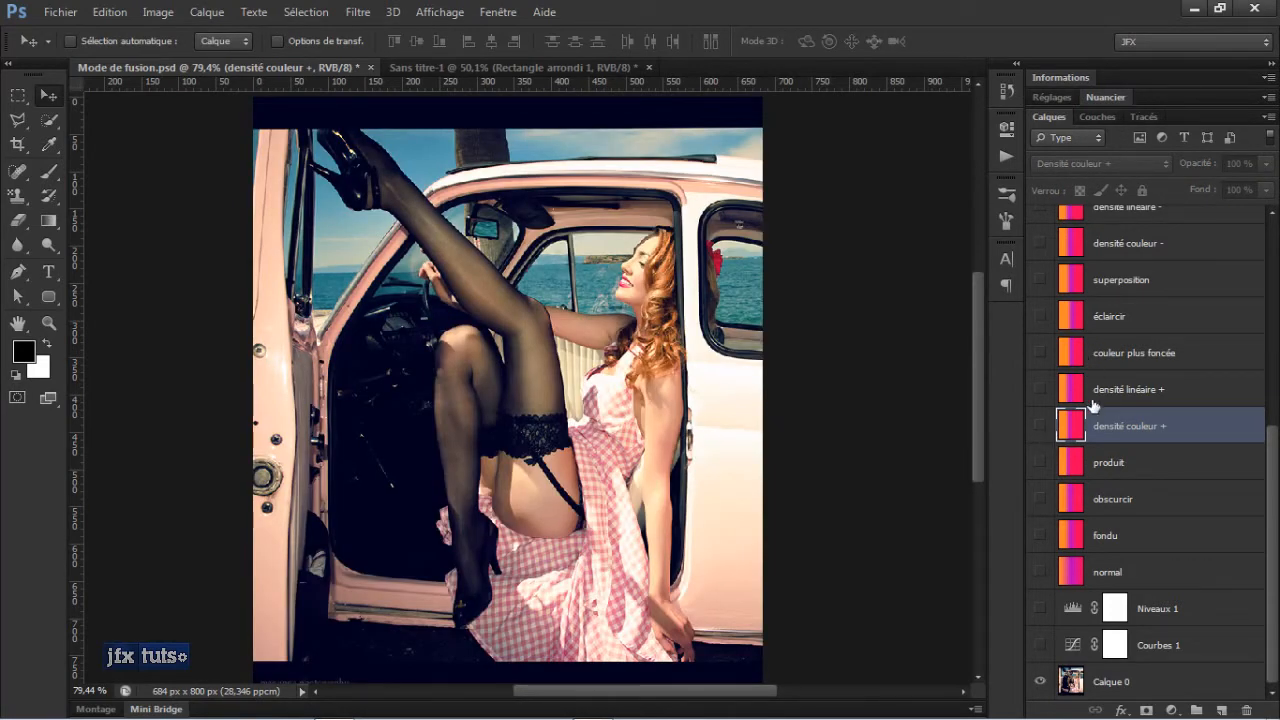
{"action": "left_click", "coordinate": [1041, 427]}
Review the darkening blend modes around Densité couleur + in the blend mode list without changing the layer's mode
{"action": "left_click", "coordinate": [1136, 166]}
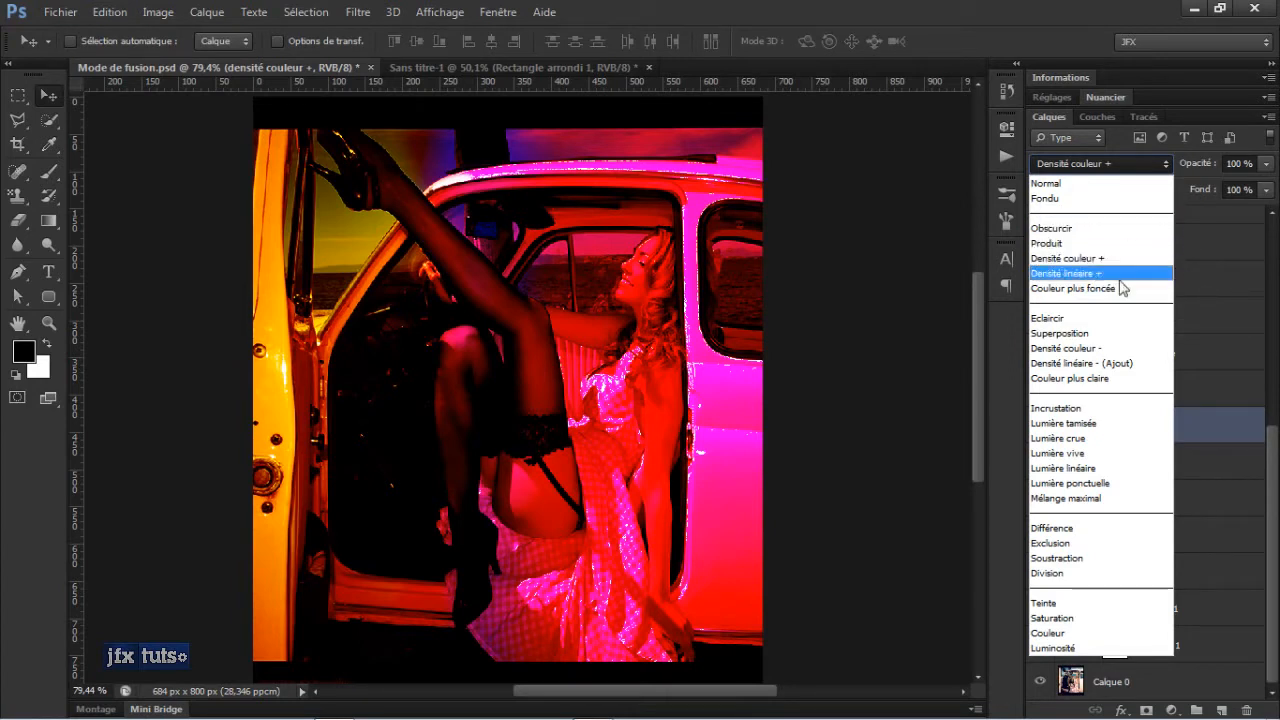
{"action": "left_click", "coordinate": [1197, 258]}
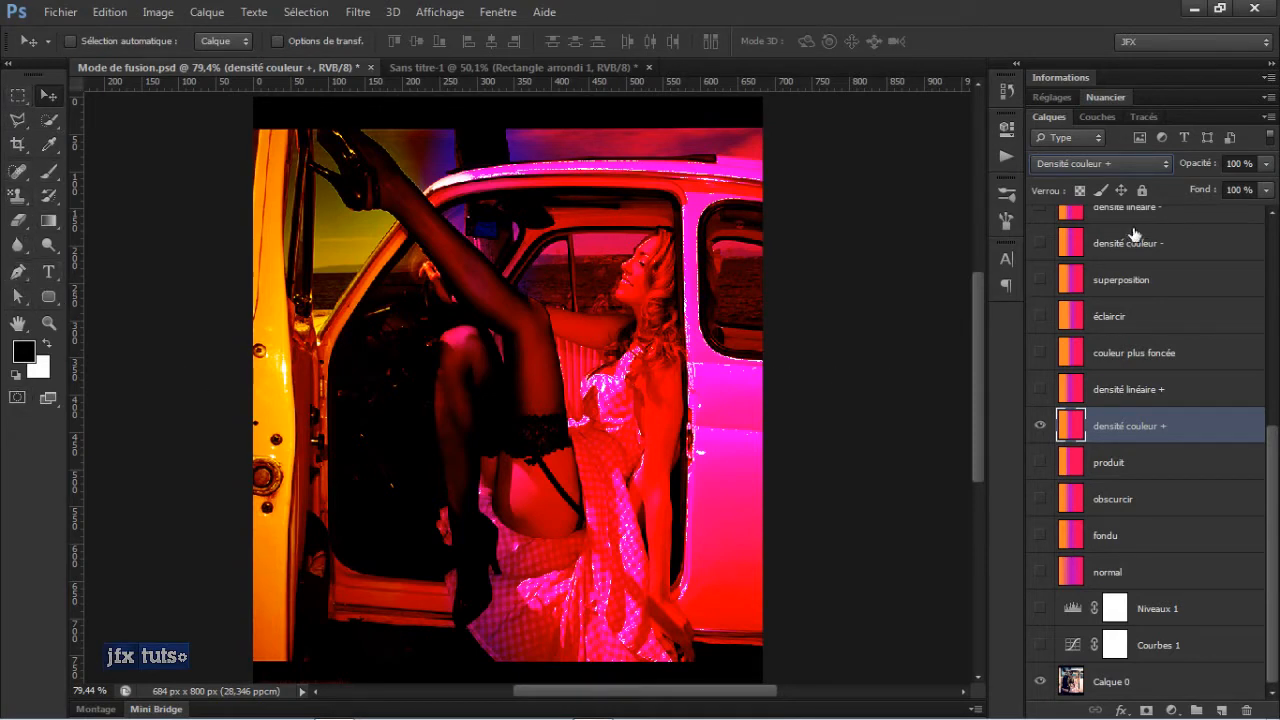
{"action": "left_click", "coordinate": [1166, 168]}
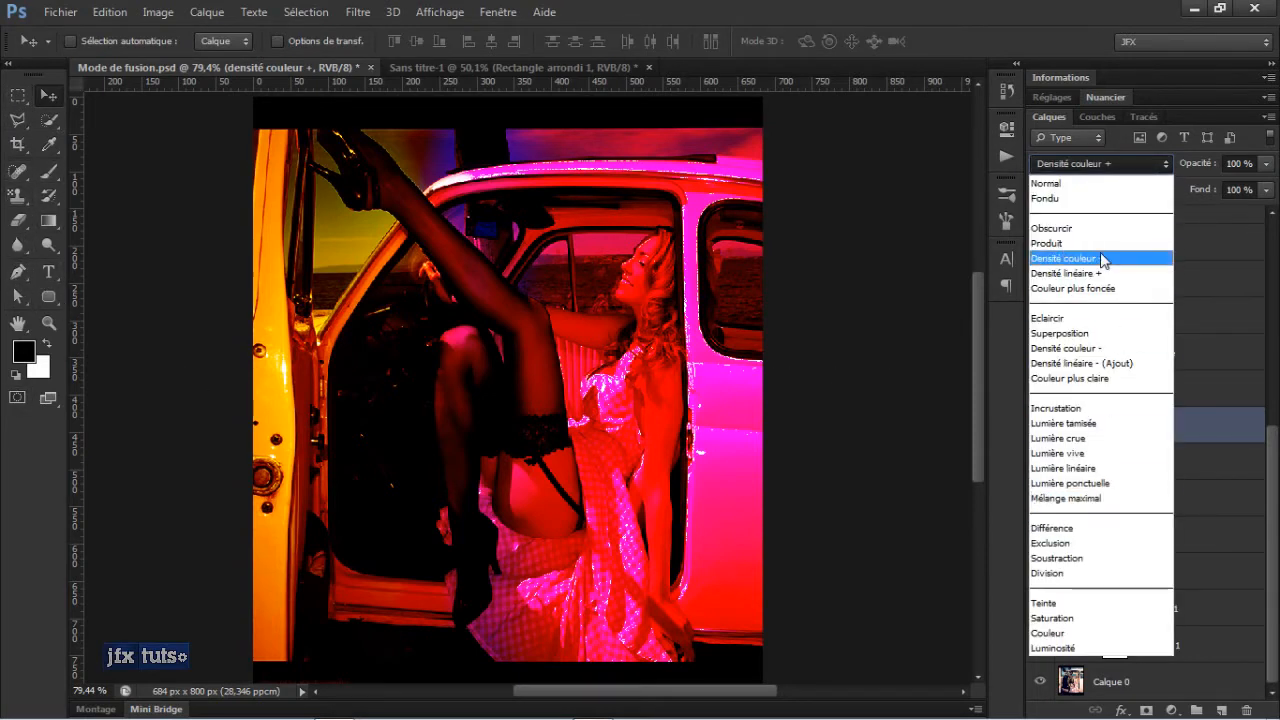
{"action": "left_click", "coordinate": [1232, 319]}
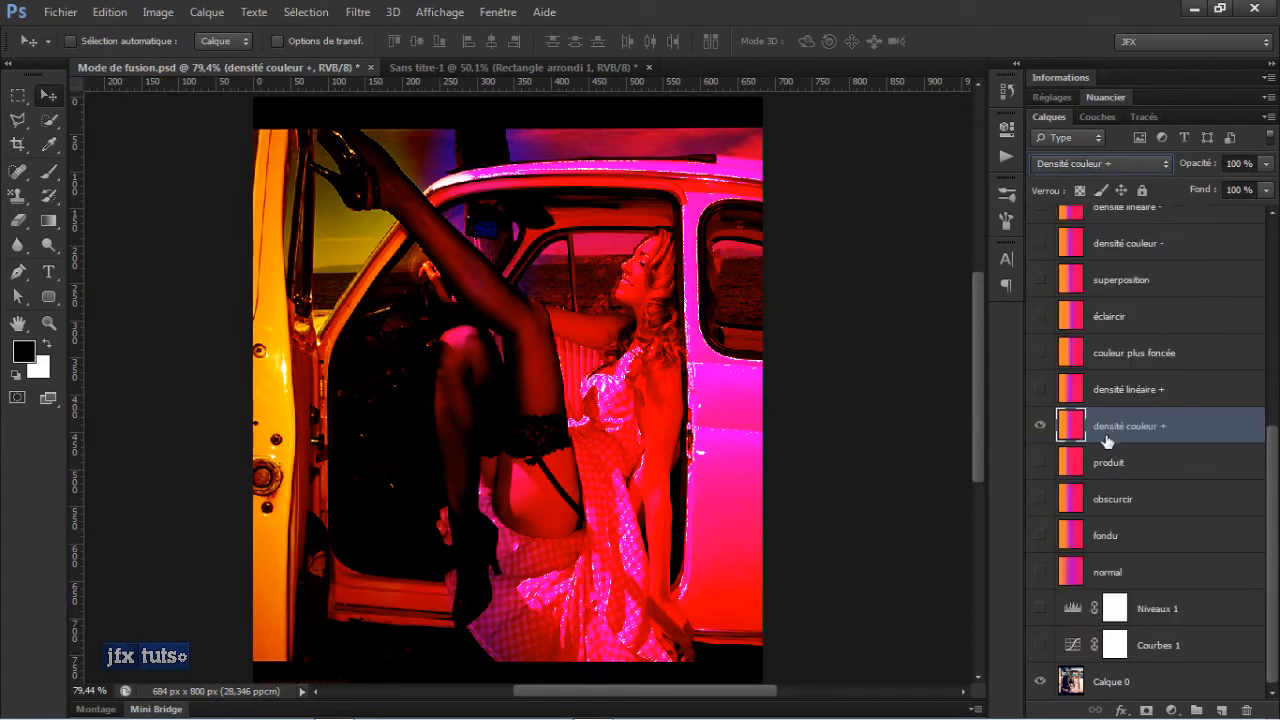
{"action": "left_click", "coordinate": [1080, 164]}
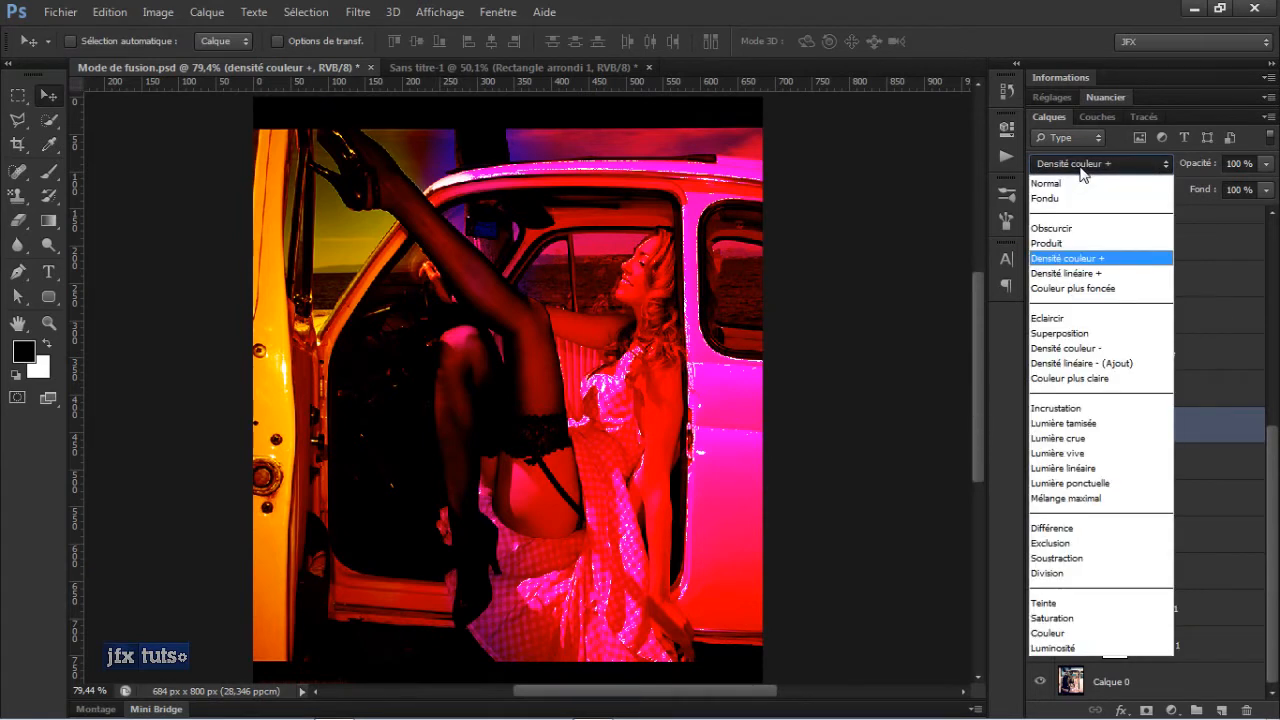
{"action": "left_click", "coordinate": [1204, 255]}
Hide the densité couleur + layer, and briefly show the éclaircir layer over the photo before hiding it again
{"action": "left_click", "coordinate": [1040, 426]}
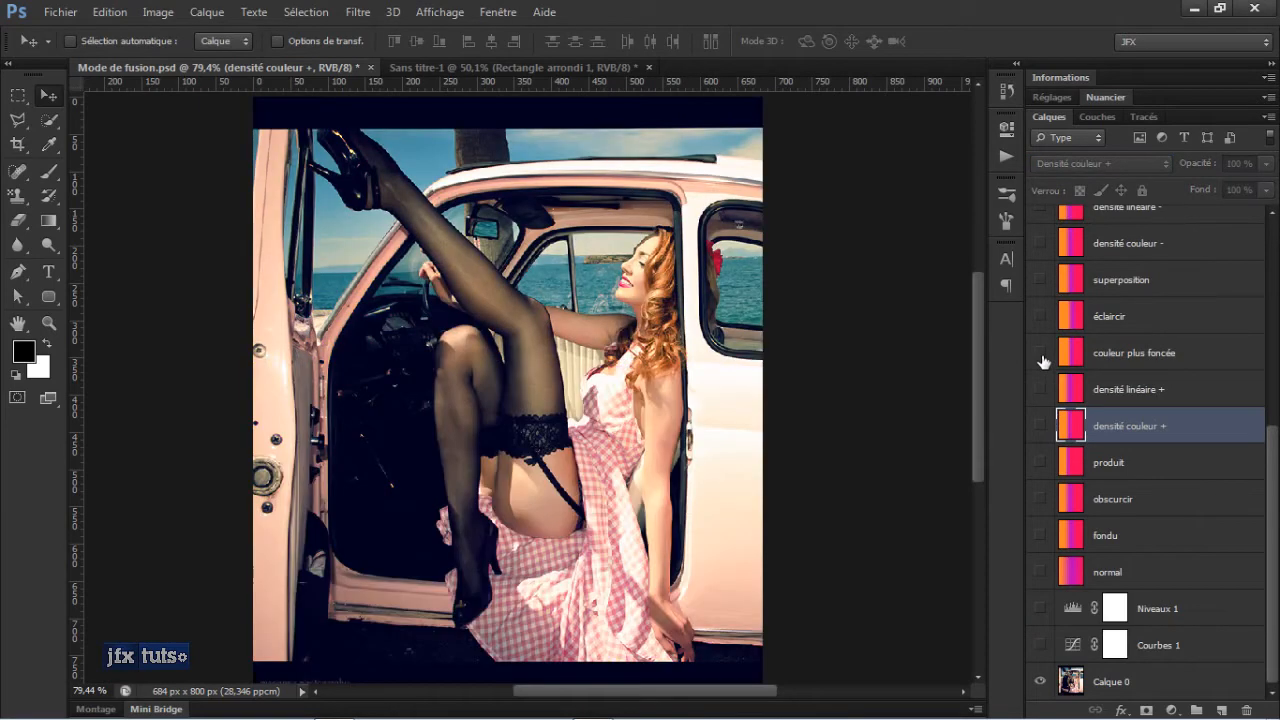
{"action": "left_click", "coordinate": [1040, 316]}
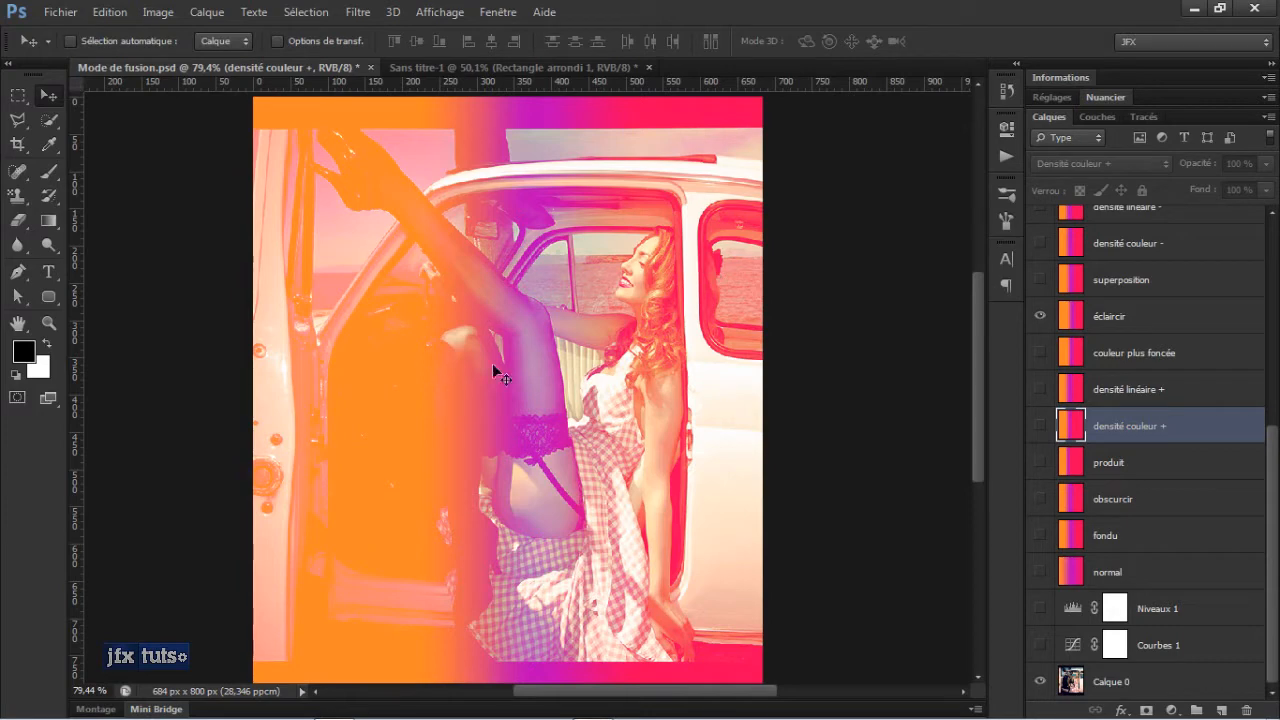
{"action": "left_click", "coordinate": [1040, 316]}
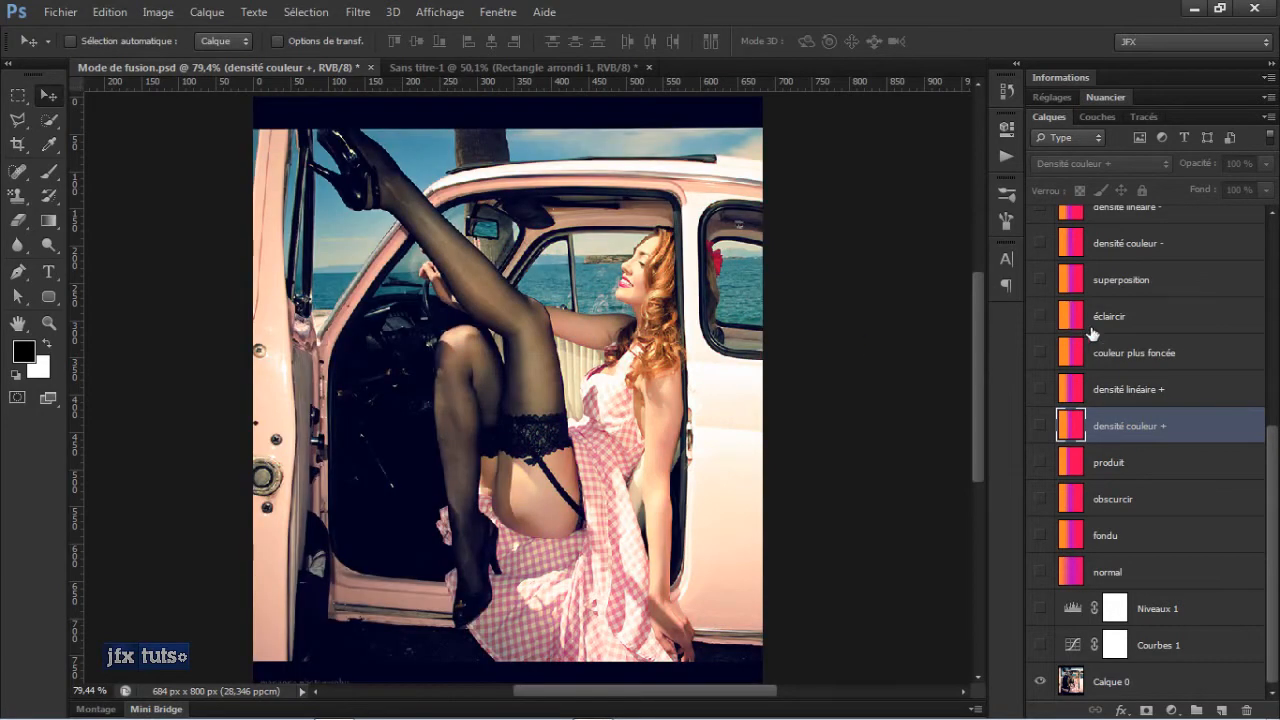
Show and select the superposition layer, toggling its visibility to compare it with the original photo
{"action": "left_click_drag", "start_coordinate": [1271, 432], "coordinate": [1262, 340]}
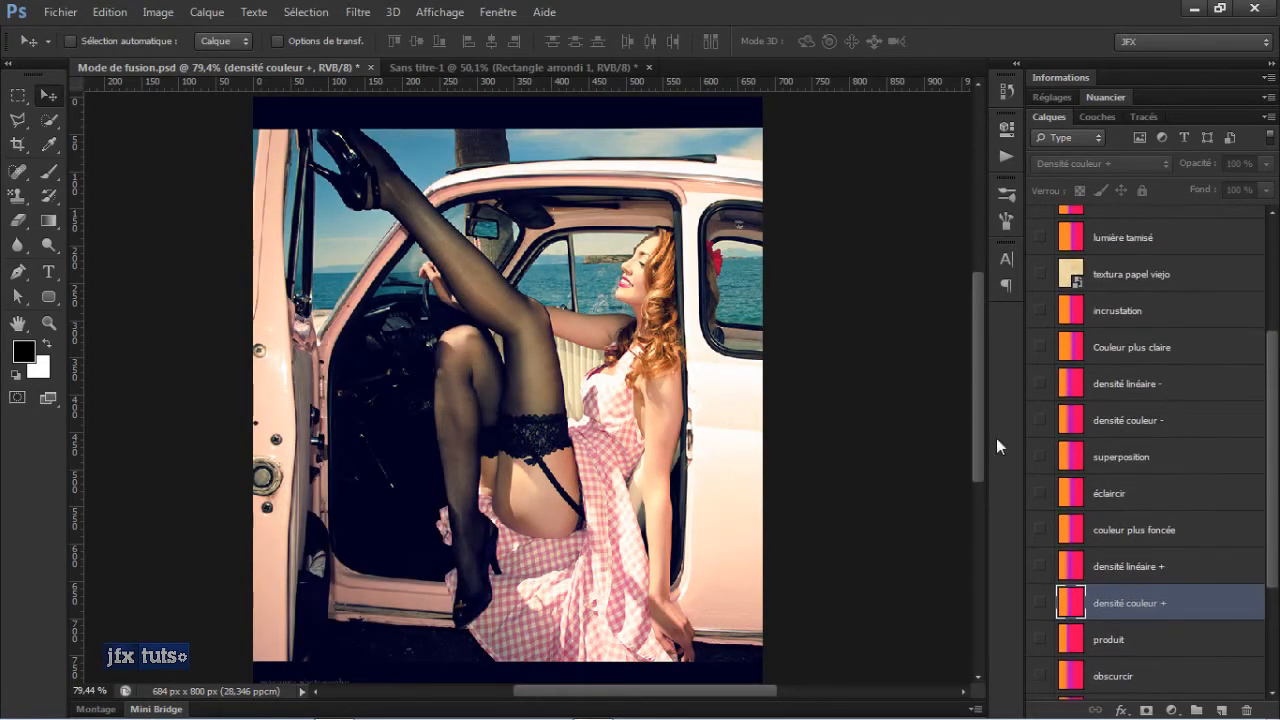
{"action": "left_click", "coordinate": [1039, 457]}
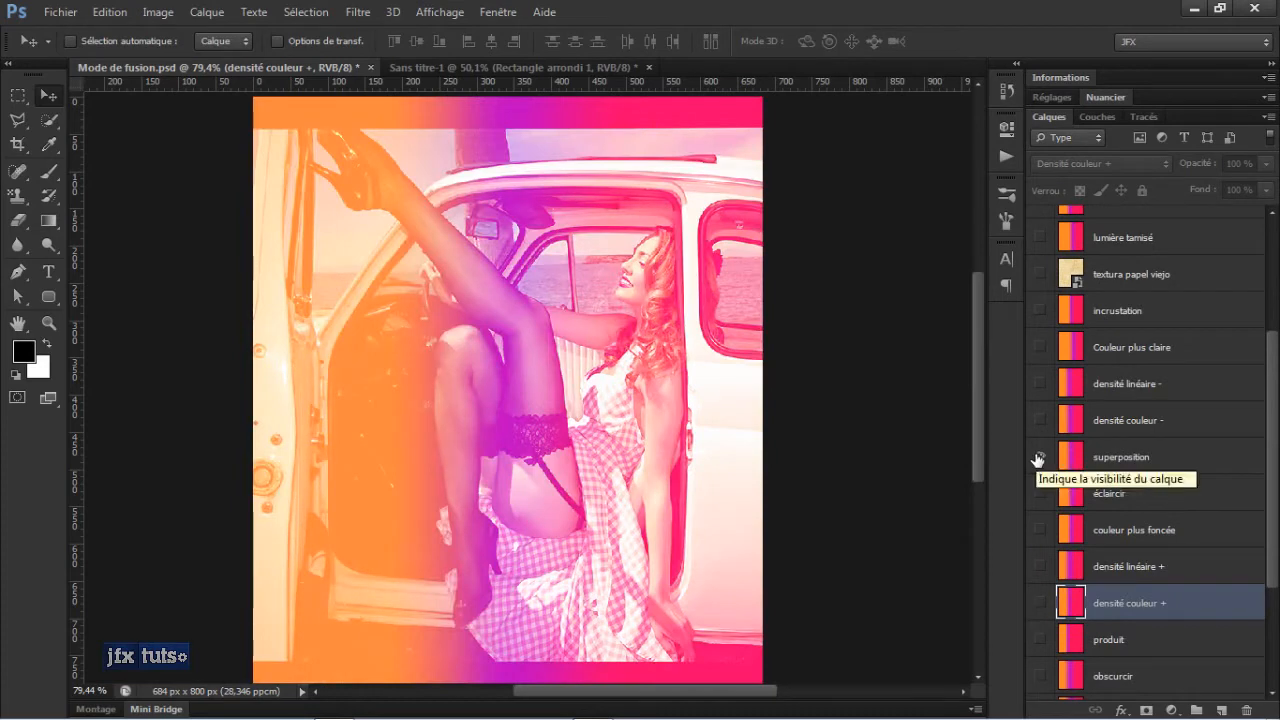
{"action": "left_click", "coordinate": [1041, 460]}
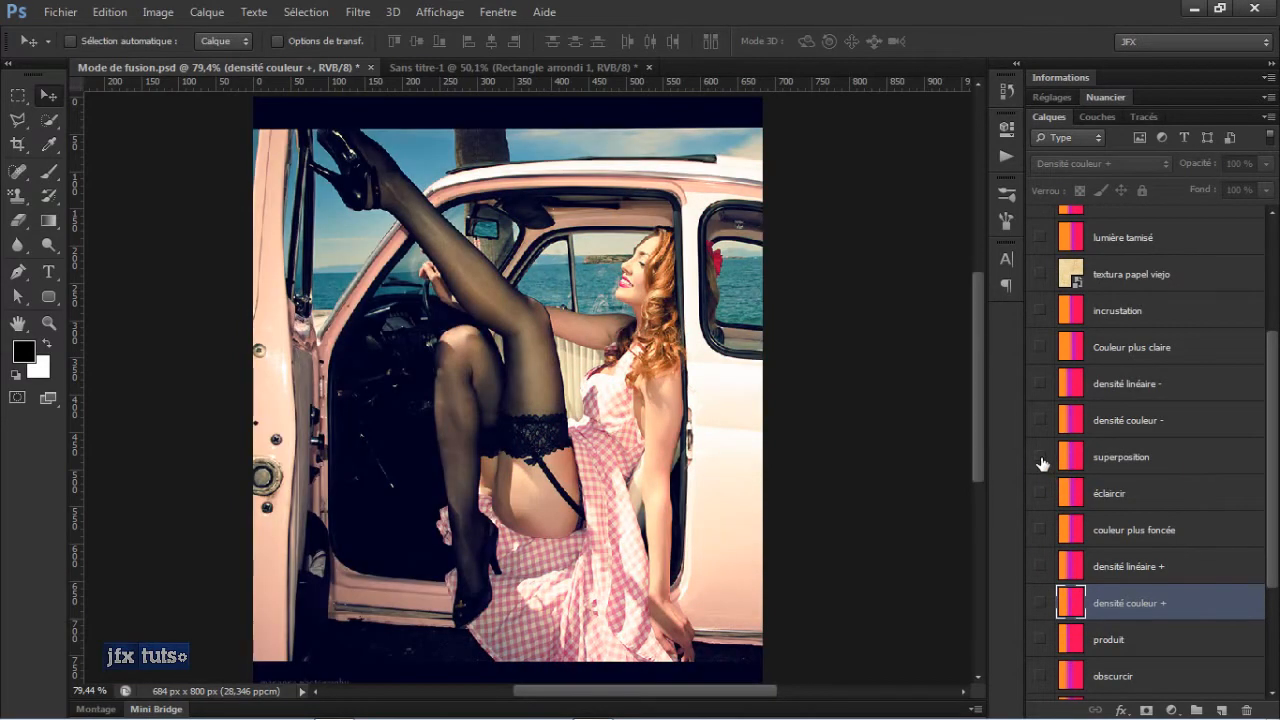
{"action": "left_click", "coordinate": [1041, 460]}
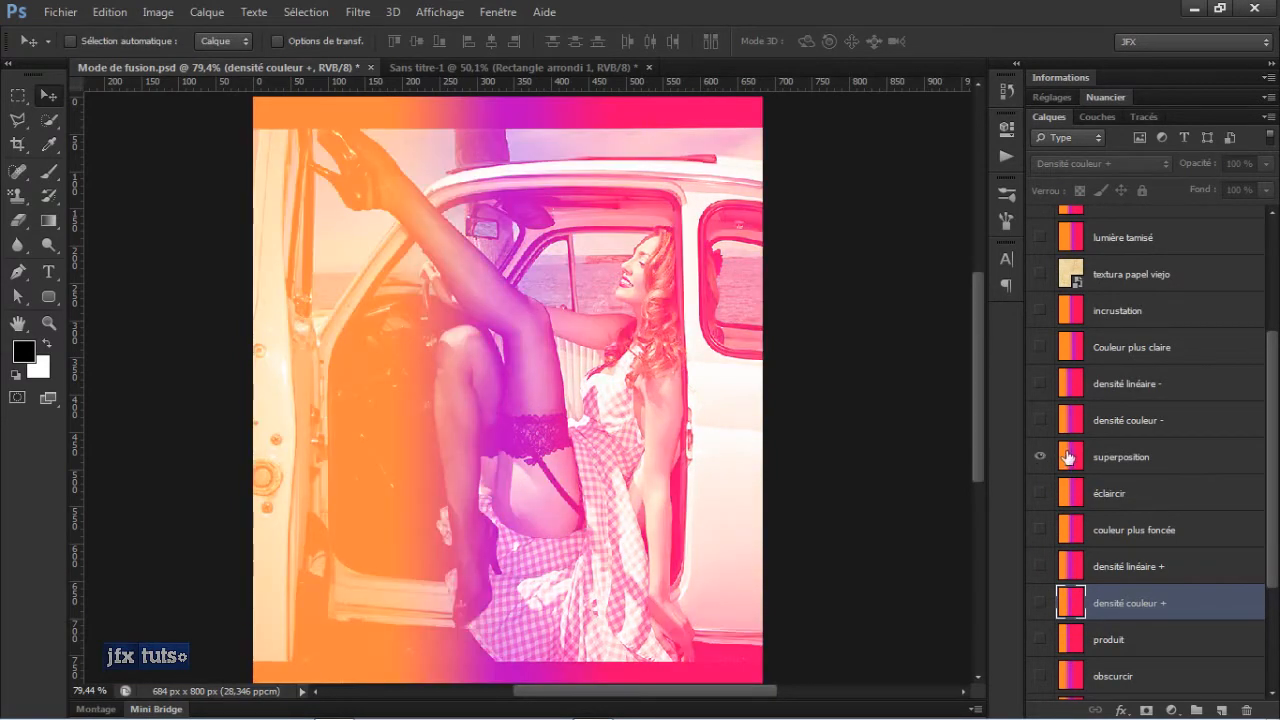
{"action": "left_click", "coordinate": [1136, 462]}
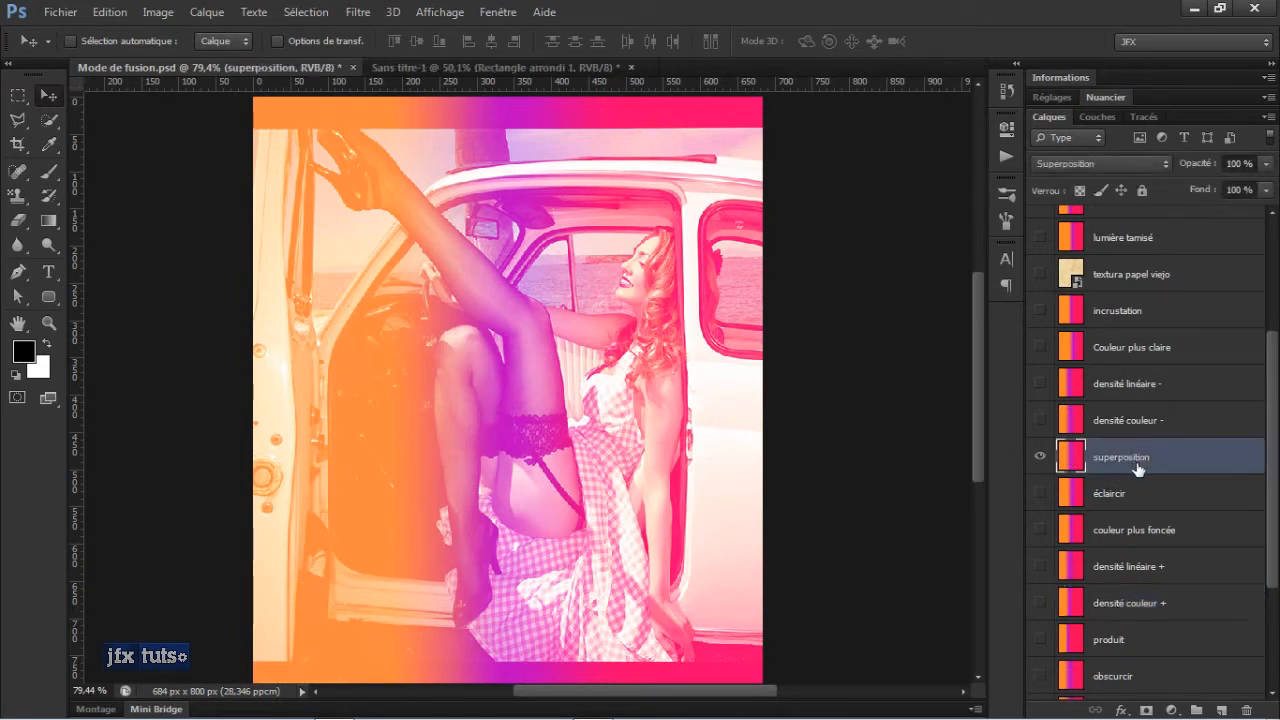
{"action": "scroll", "coordinate": [1128, 420], "scroll_direction": "up", "scroll_amount": 3}
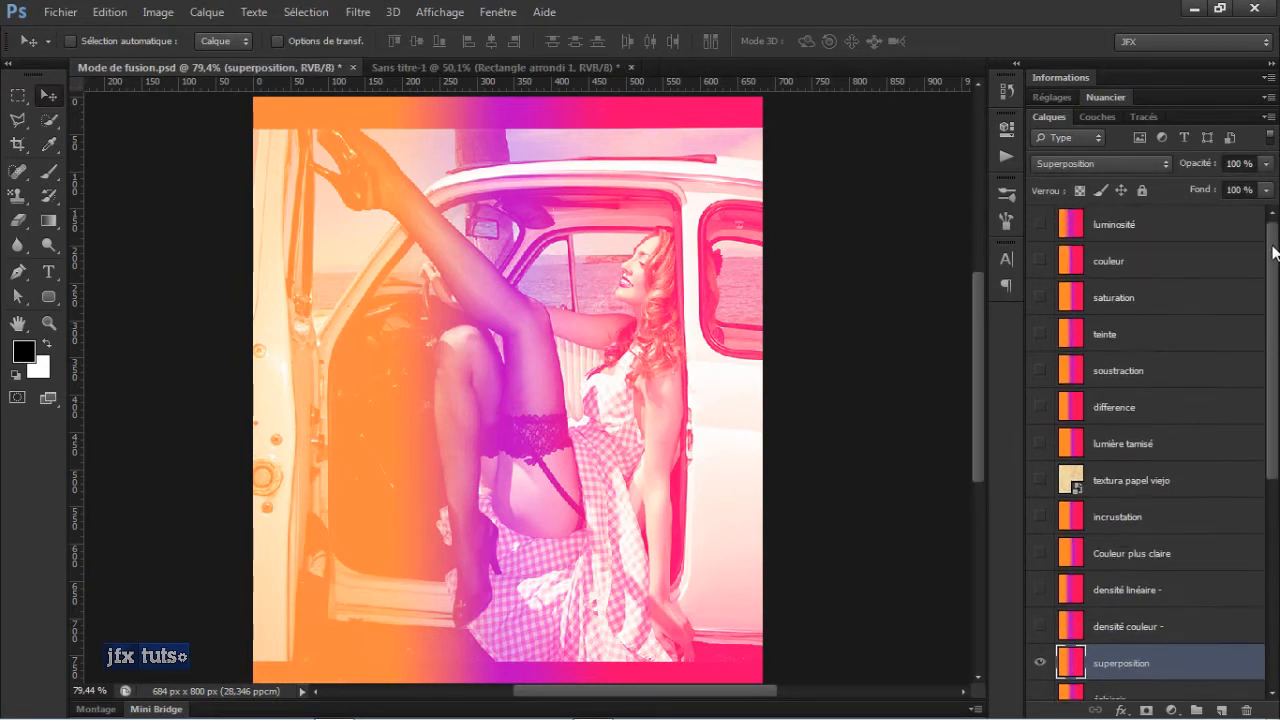
{"action": "scroll", "coordinate": [1128, 410], "scroll_direction": "down", "scroll_amount": 4}
{"action": "left_click", "coordinate": [1040, 427]}
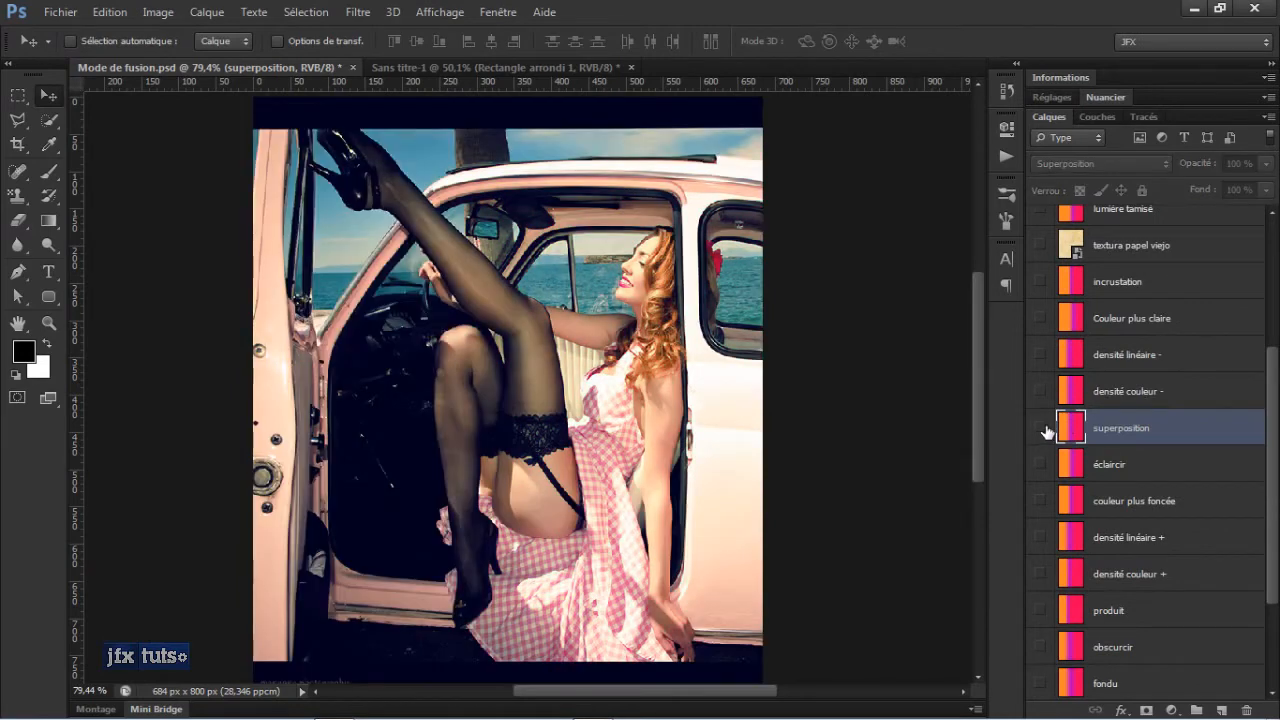
{"action": "left_click", "coordinate": [1041, 428]}
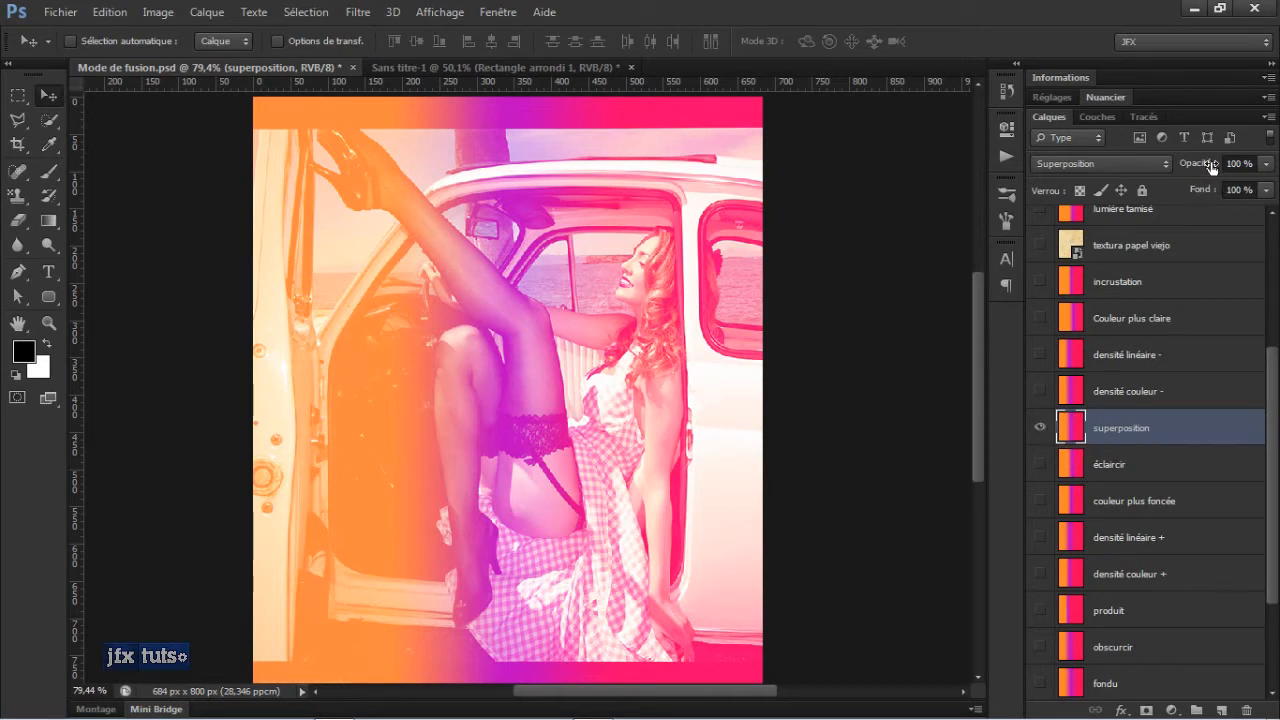
Try the Eclaircir blend mode on the superposition layer, restore Superposition, and keep that layer selected
{"action": "mouse_move", "coordinate": [1207, 163]}
{"action": "left_mouse_down"}
{"action": "mouse_move", "coordinate": [1158, 175]}
{"action": "mouse_move", "coordinate": [1215, 167]}
{"action": "left_mouse_up"}
{"action": "key", "text": "Up"}
{"action": "key", "text": "Up"}
{"action": "key", "text": "Down"}
{"action": "left_click", "coordinate": [1151, 168]}
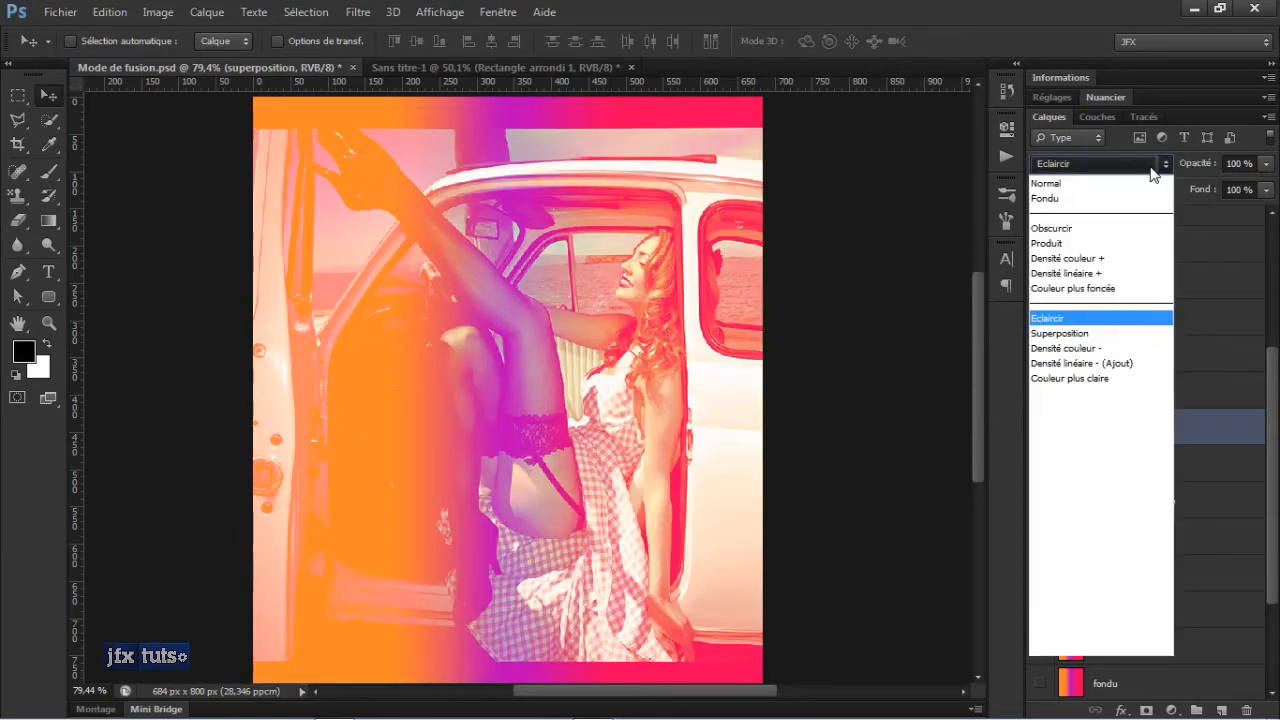
{"action": "left_click", "coordinate": [1062, 334]}
{"action": "left_click", "coordinate": [1056, 298]}
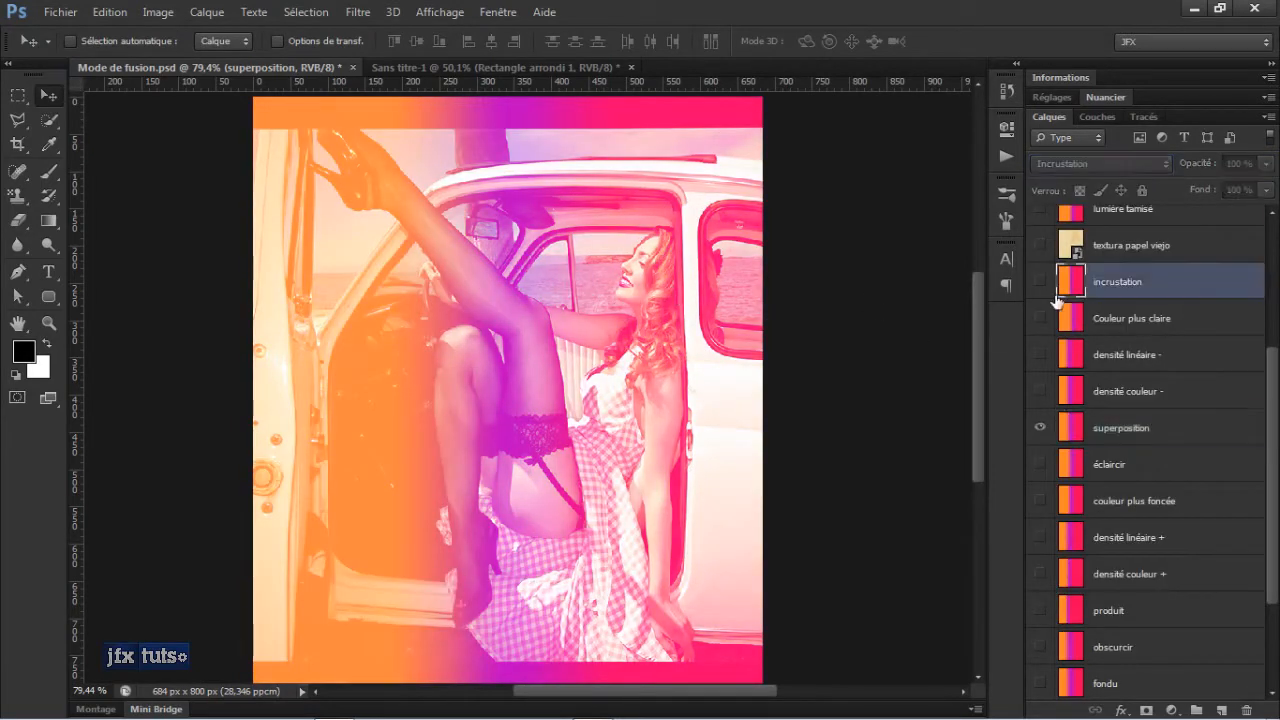
{"action": "left_click", "coordinate": [1088, 440]}
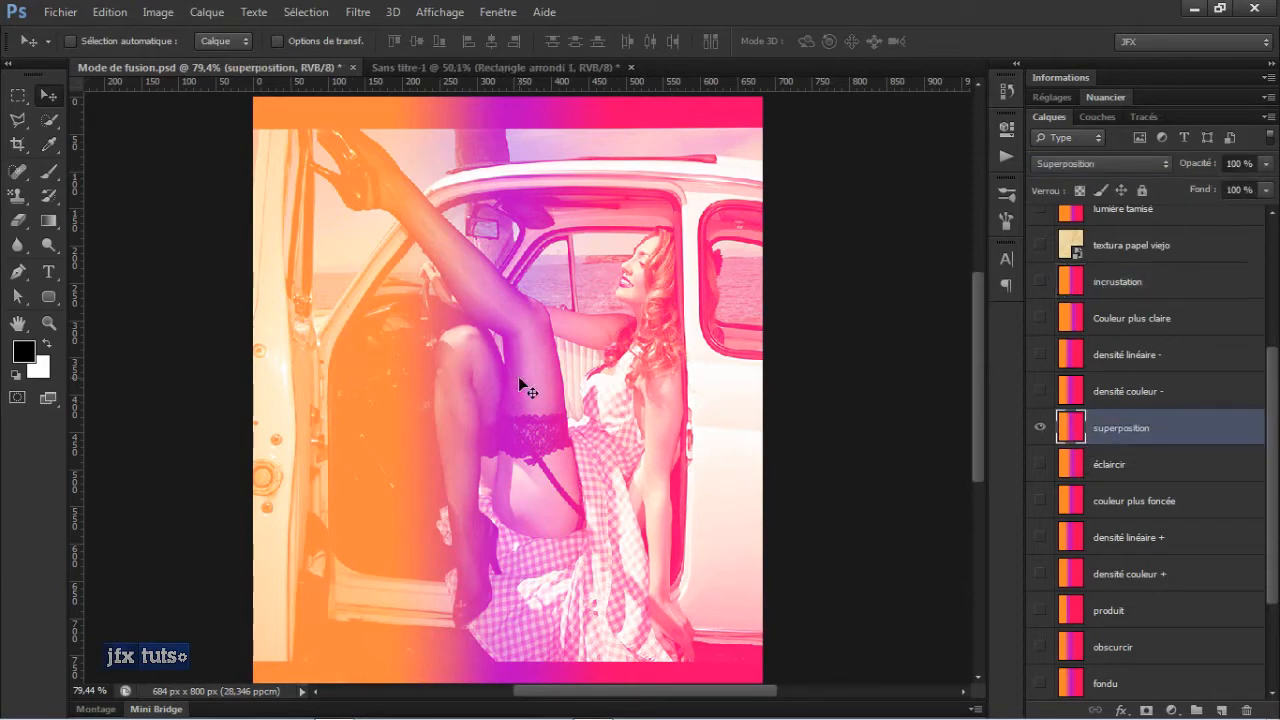
Inspect the superposition effect up close, hide that layer, and toggle densité couleur - to compare it with the original photo
{"action": "scroll", "coordinate": [520, 382], "scroll_direction": "up", "scroll_amount": 4}
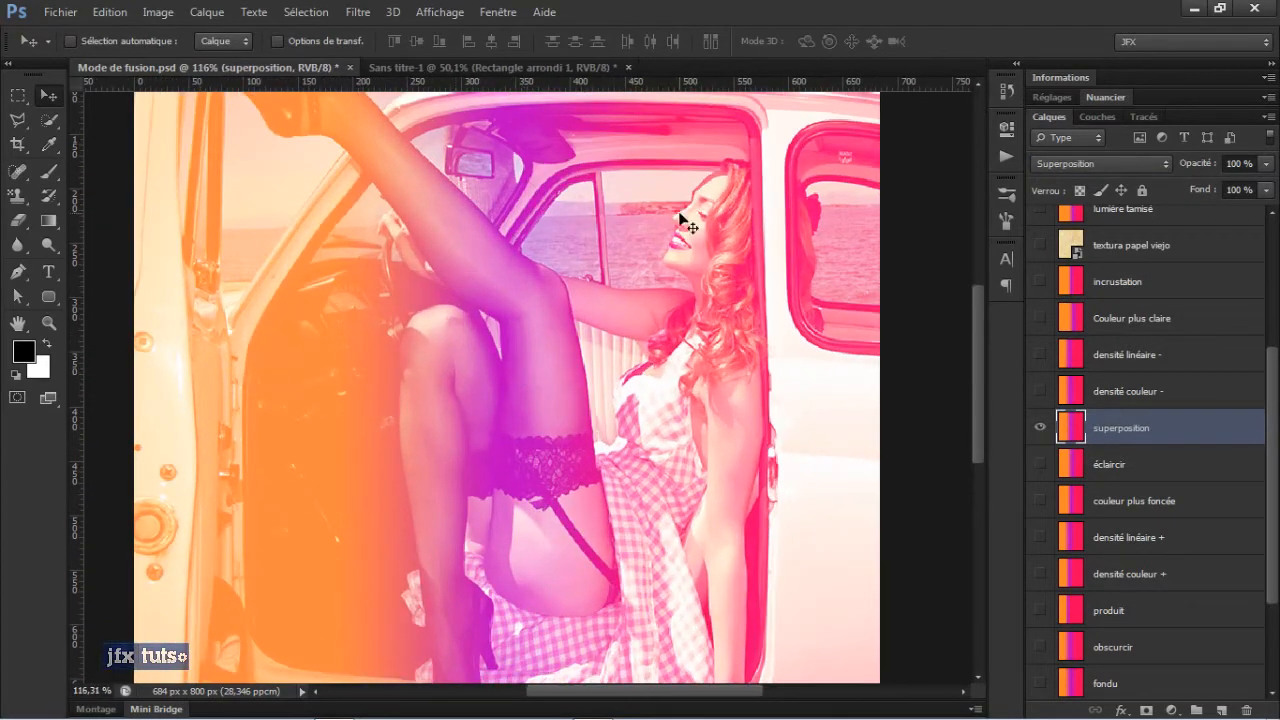
{"action": "scroll", "coordinate": [519, 293], "scroll_direction": "down", "scroll_amount": 1}
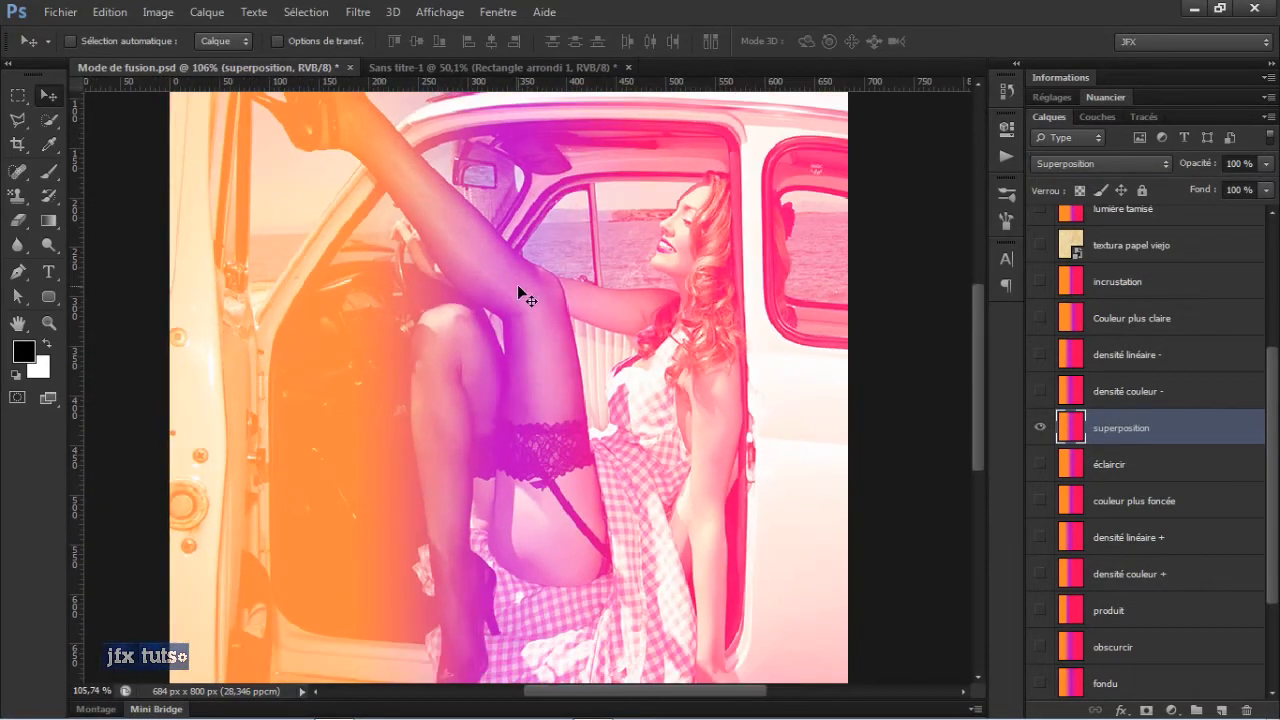
{"action": "left_click", "coordinate": [1040, 428]}
{"action": "left_click", "coordinate": [1040, 391]}
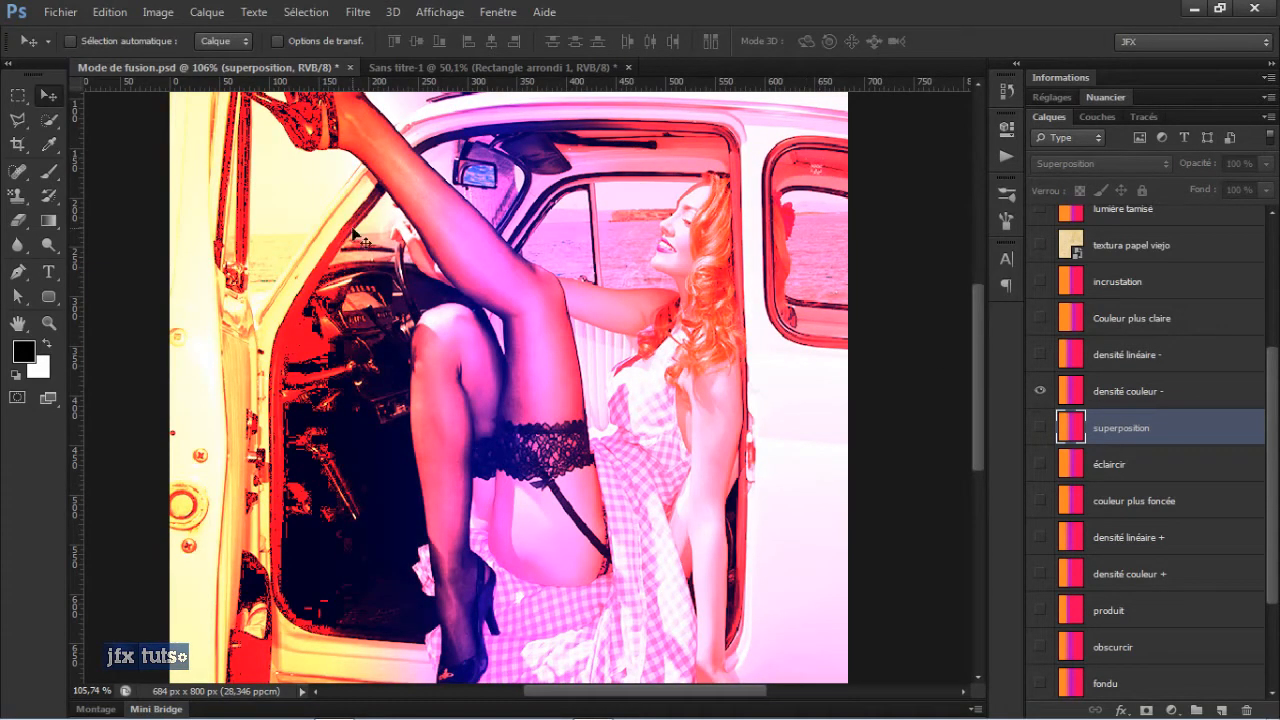
{"action": "left_click", "coordinate": [1040, 393]}
{"action": "left_click", "coordinate": [1040, 393]}
{"action": "left_click", "coordinate": [1040, 391]}
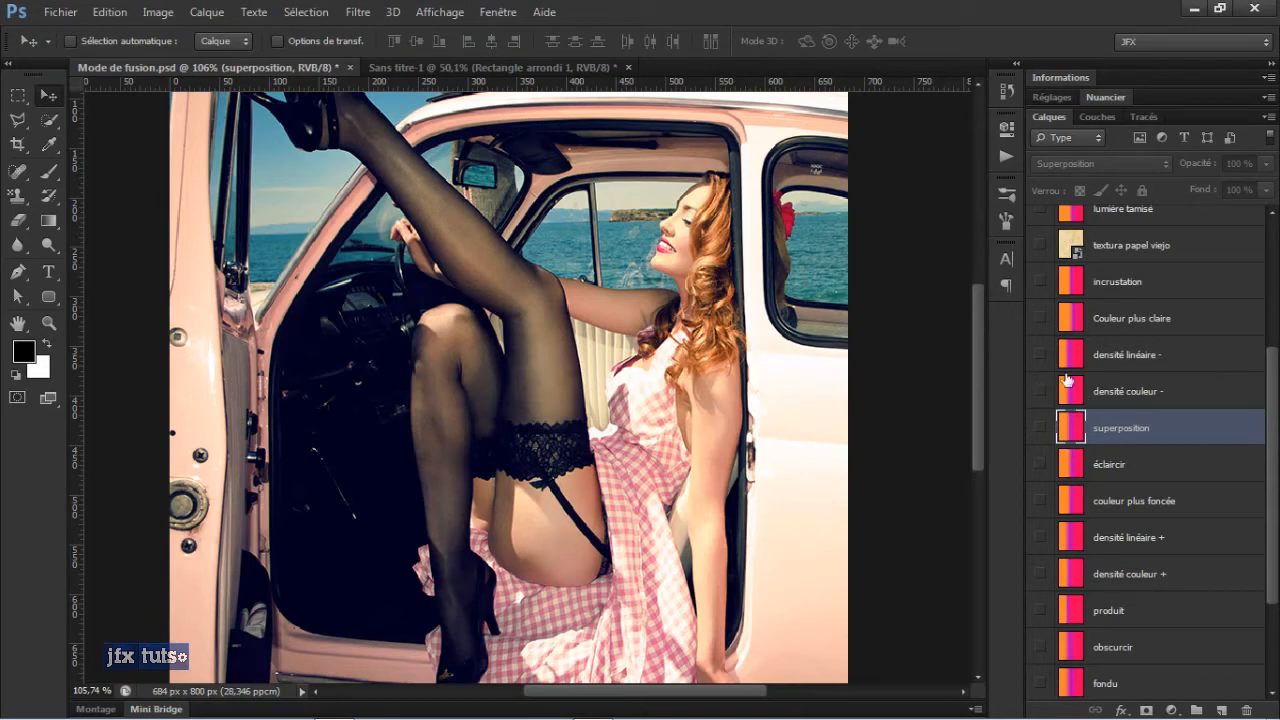
Show the densité linéaire - layer over the photo to examine its effect, and hide it again
{"action": "left_click", "coordinate": [1040, 354]}
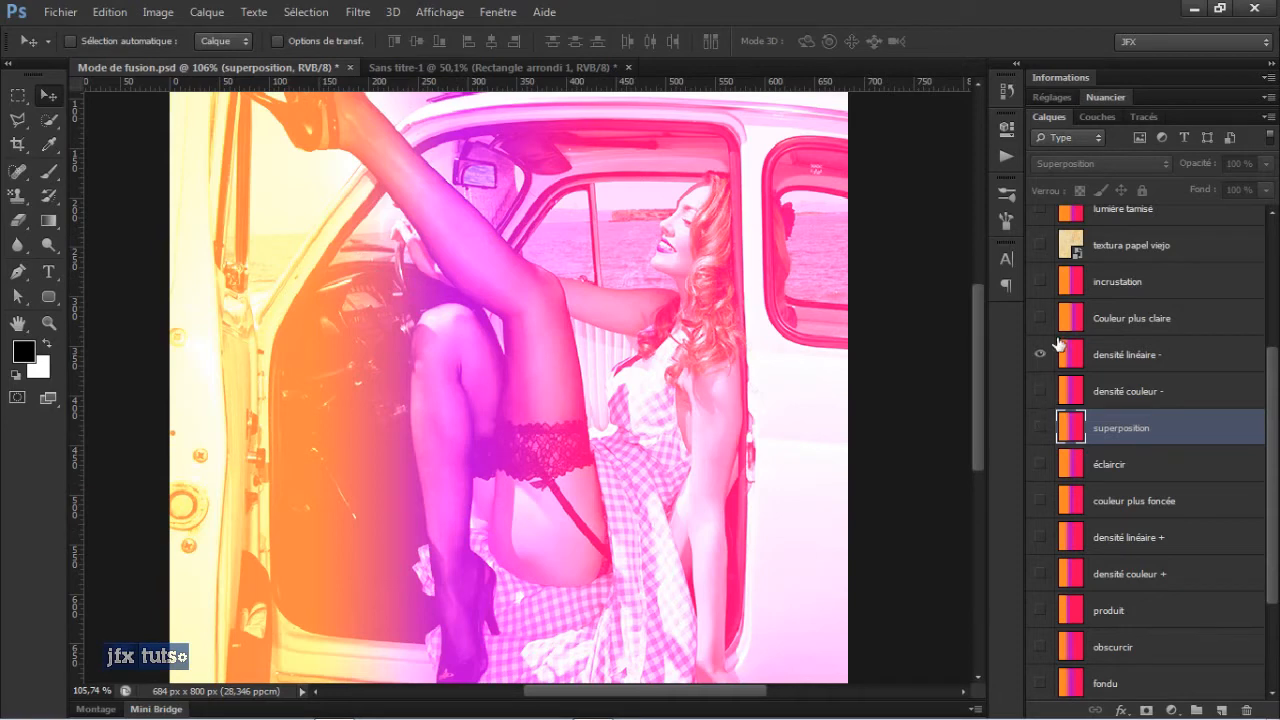
{"action": "left_click_drag", "start_coordinate": [1266, 370], "coordinate": [1265, 287]}
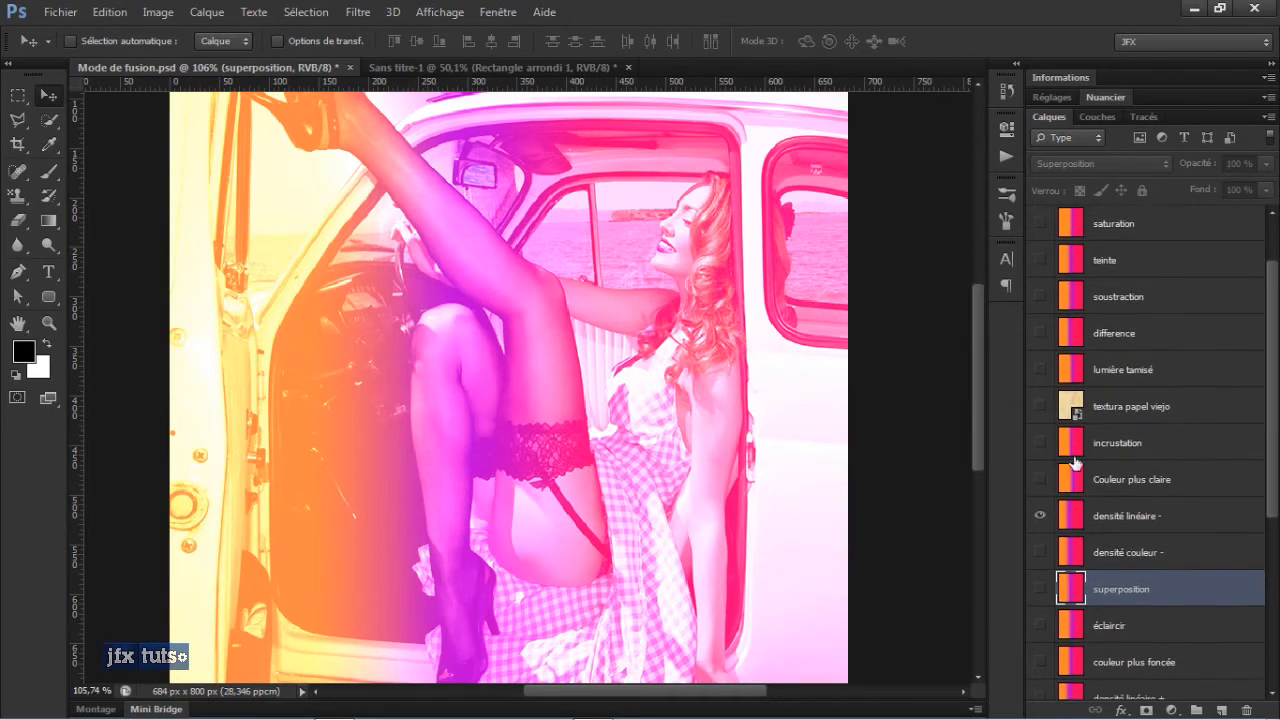
{"action": "left_click", "coordinate": [1040, 516]}
Show the incrustation layer and toggle its visibility repeatedly to compare it with the original photo, ending with it hidden
{"action": "left_click", "coordinate": [1040, 442]}
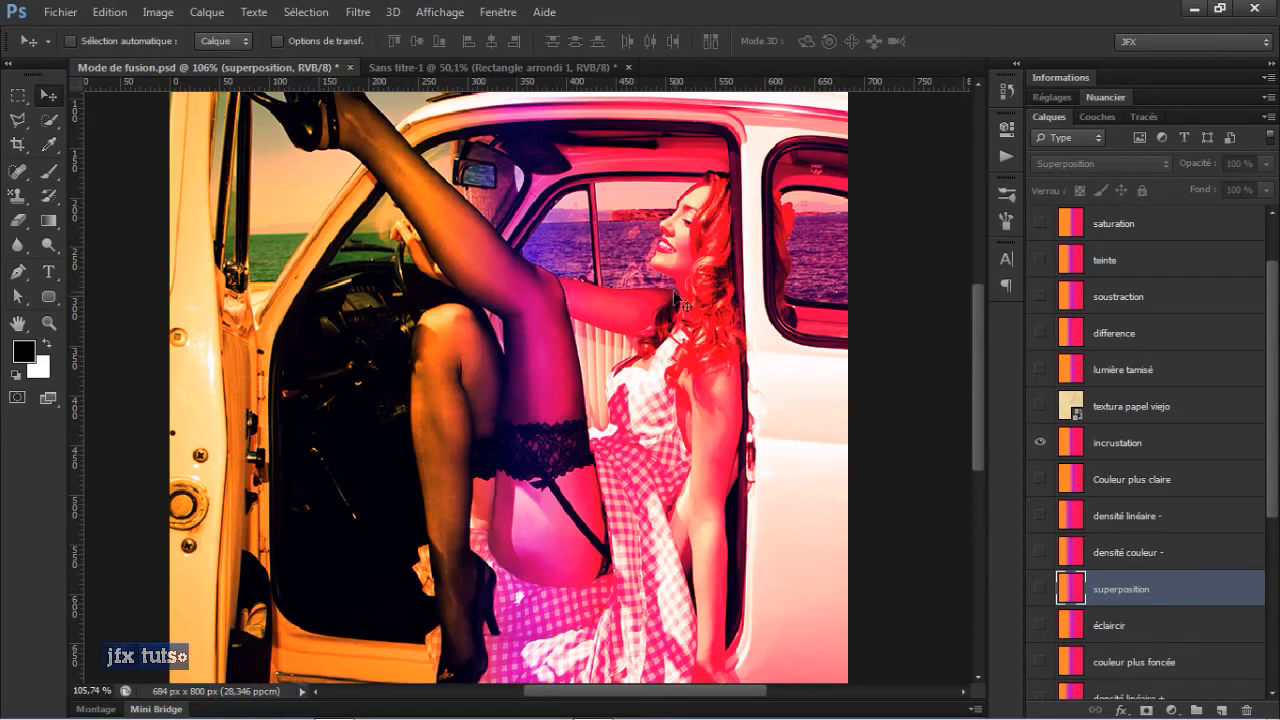
{"action": "left_click", "coordinate": [1040, 444]}
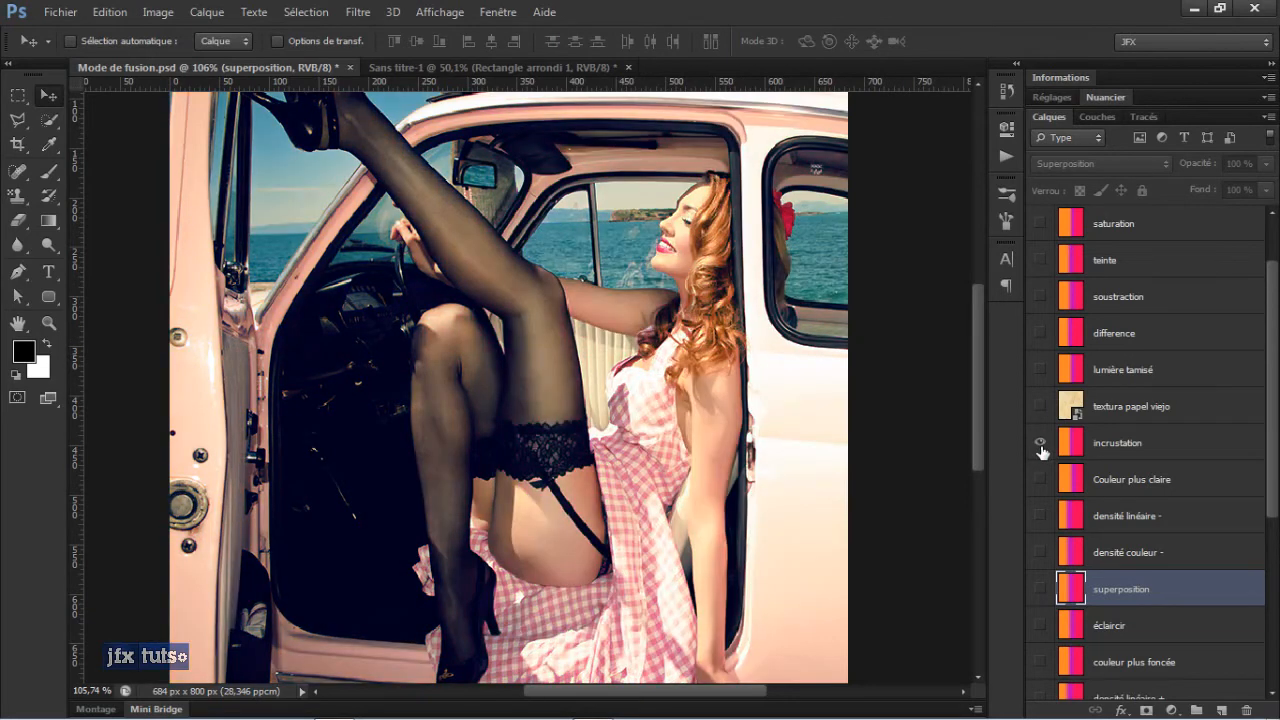
{"action": "left_click", "coordinate": [1040, 444]}
{"action": "left_click", "coordinate": [1040, 444]}
{"action": "left_click", "coordinate": [1040, 444]}
{"action": "left_click", "coordinate": [1040, 444]}
Select and show the textura papel viejo layer, and examine the paper texture over the whole photo
{"action": "left_click_drag", "start_coordinate": [1266, 402], "coordinate": [1273, 358]}
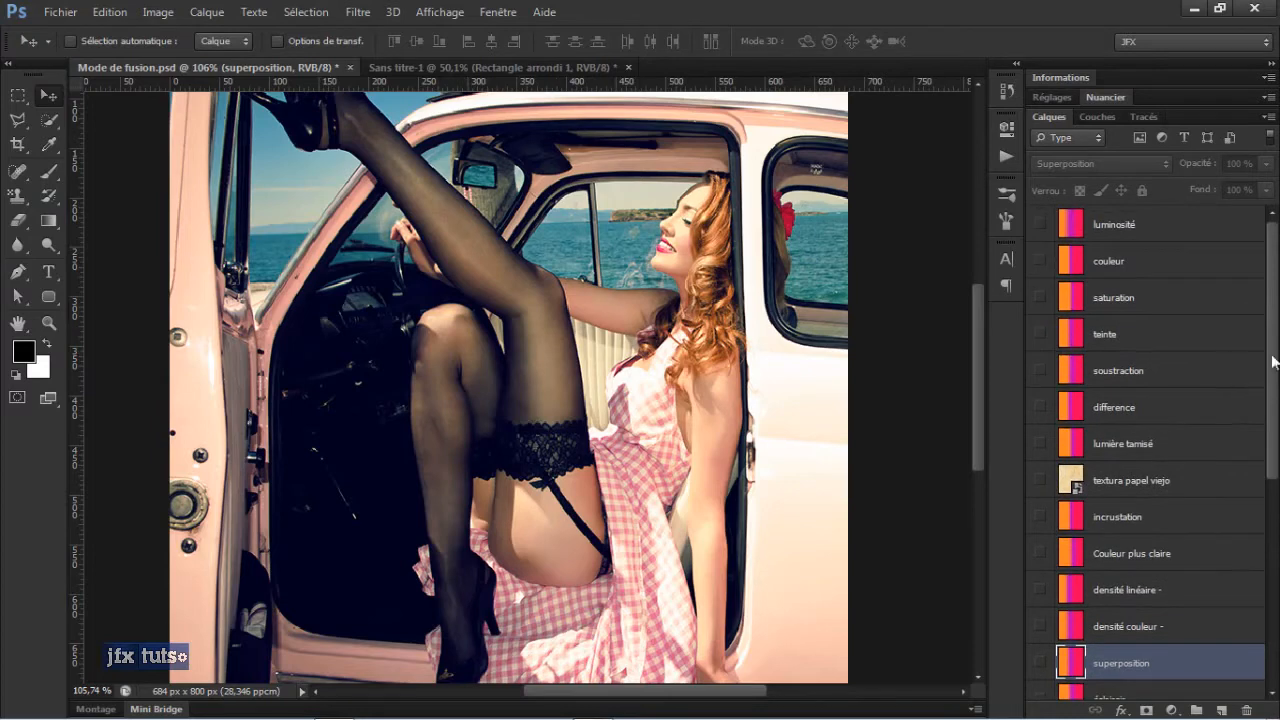
{"action": "left_click", "coordinate": [1108, 484]}
{"action": "left_click", "coordinate": [1040, 481]}
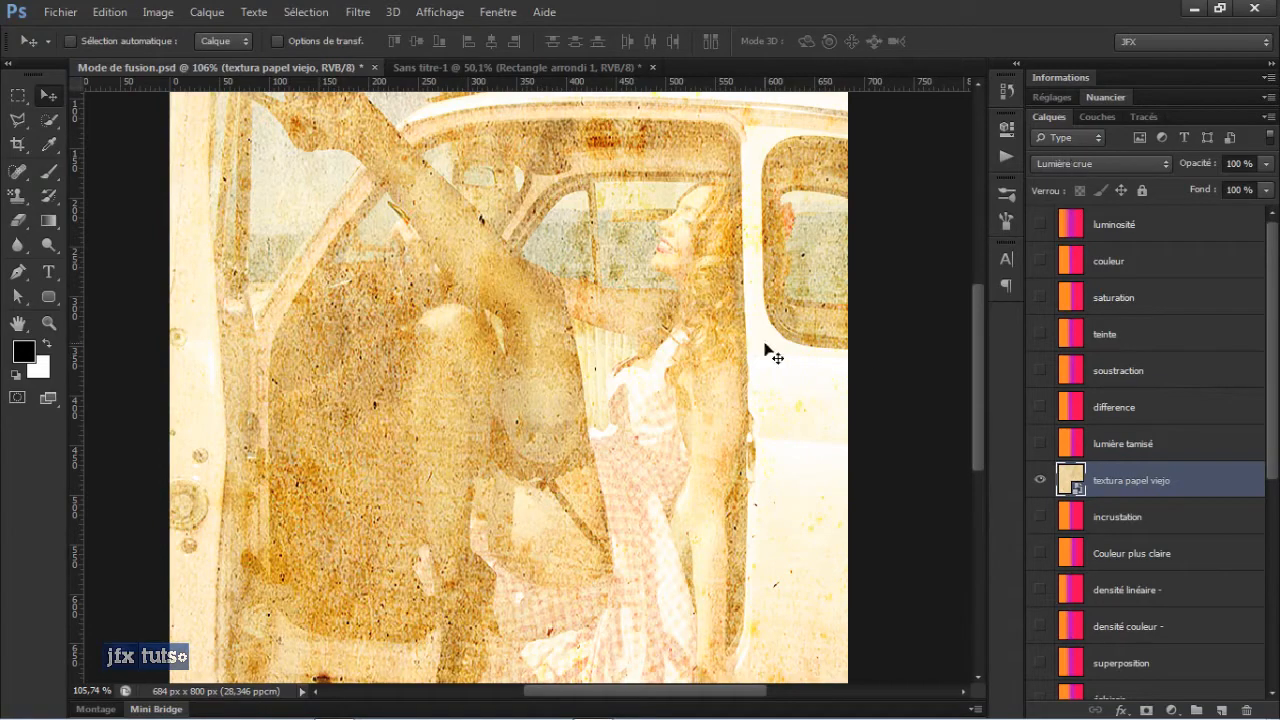
{"action": "scroll", "coordinate": [864, 347], "scroll_direction": "down", "scroll_amount": 3}
{"action": "scroll", "coordinate": [862, 347], "scroll_direction": "down", "scroll_amount": 1}
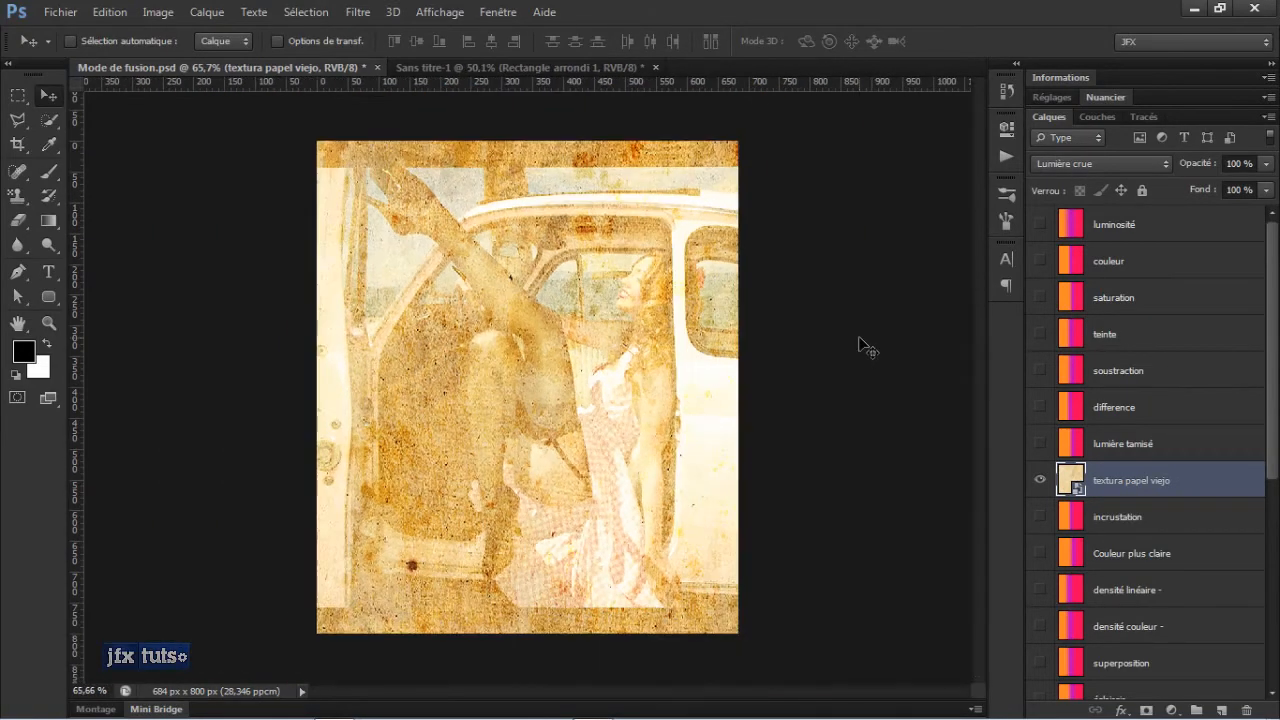
{"action": "scroll", "coordinate": [860, 346], "scroll_direction": "up", "scroll_amount": 2}
{"action": "scroll", "coordinate": [860, 346], "scroll_direction": "down", "scroll_amount": 1}
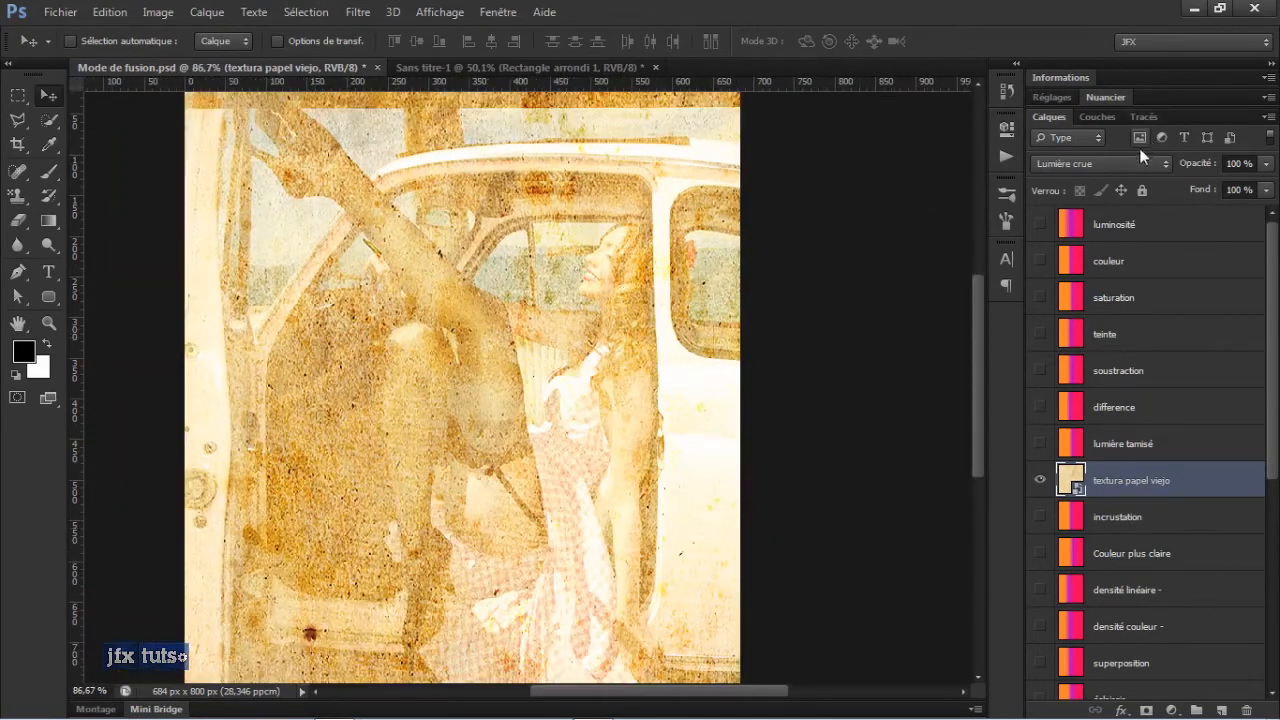
Step the textura papel viejo layer through the darkening blend modes from Obscurcir and Produit to Couleur plus foncée to compare their effects
{"action": "left_click", "coordinate": [1100, 163]}
{"action": "left_click", "coordinate": [1088, 200]}
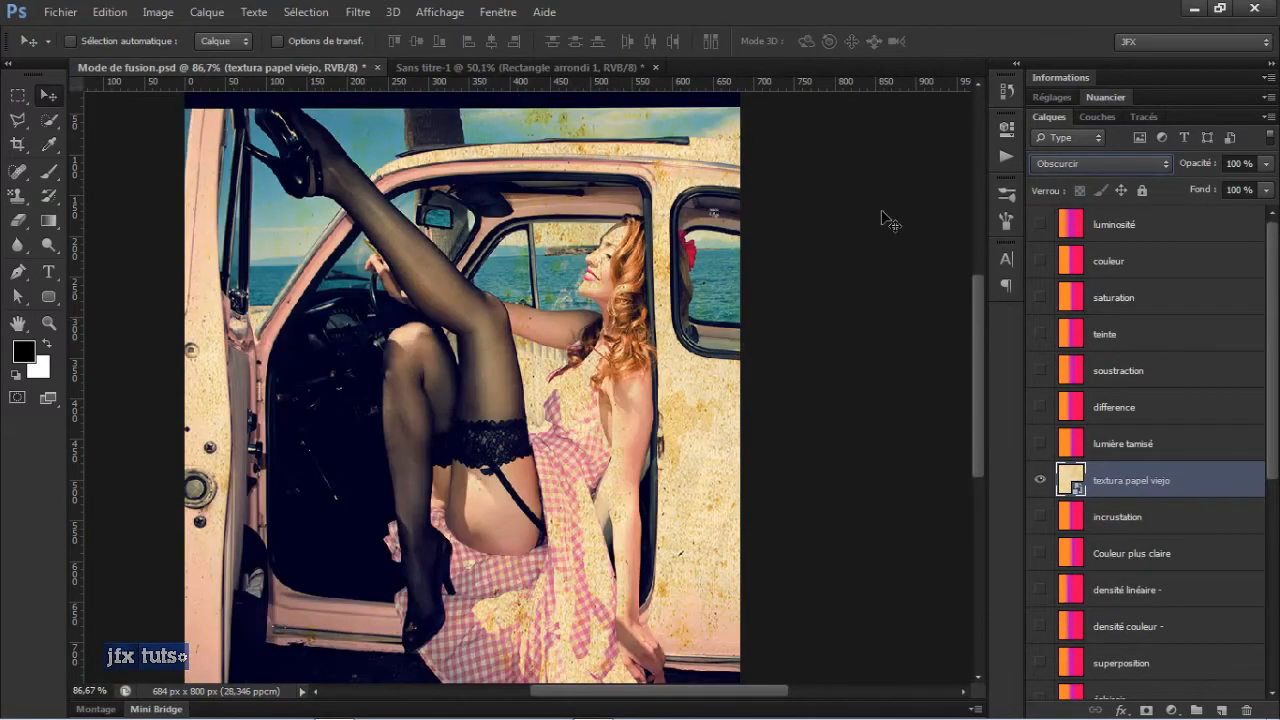
{"action": "key", "text": "shift+plus"}
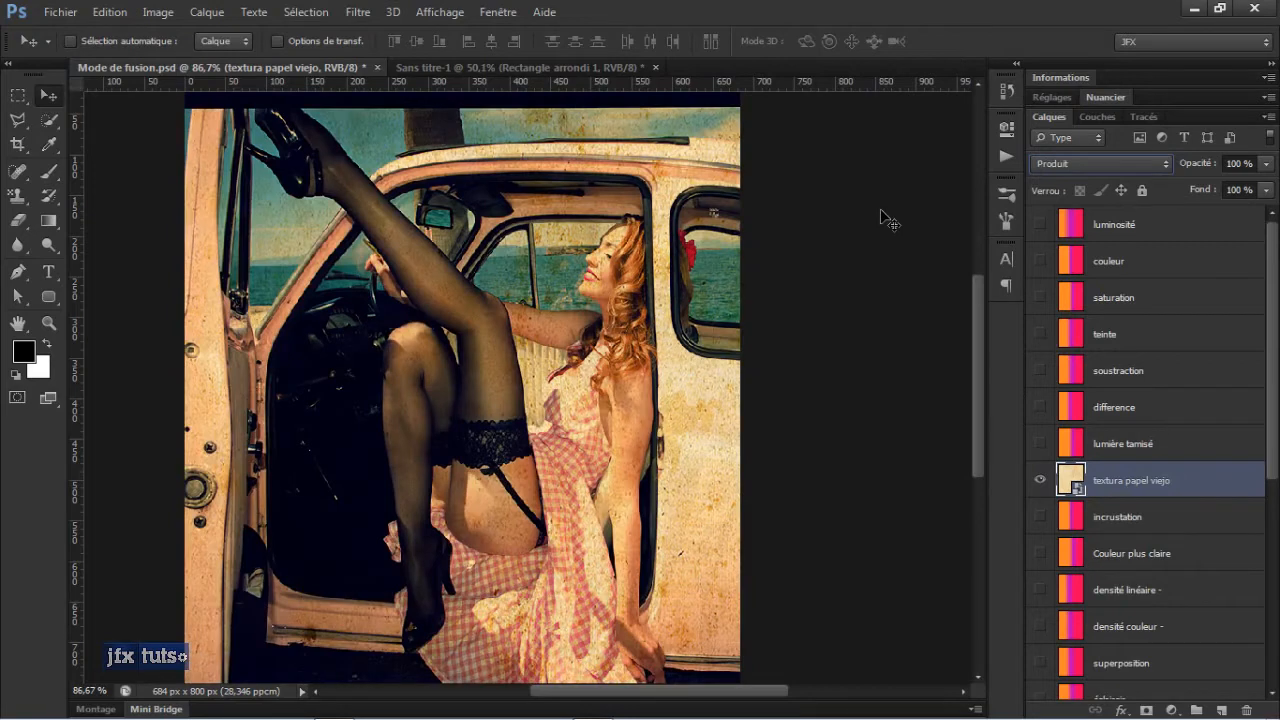
{"action": "key", "text": "shift+plus"}
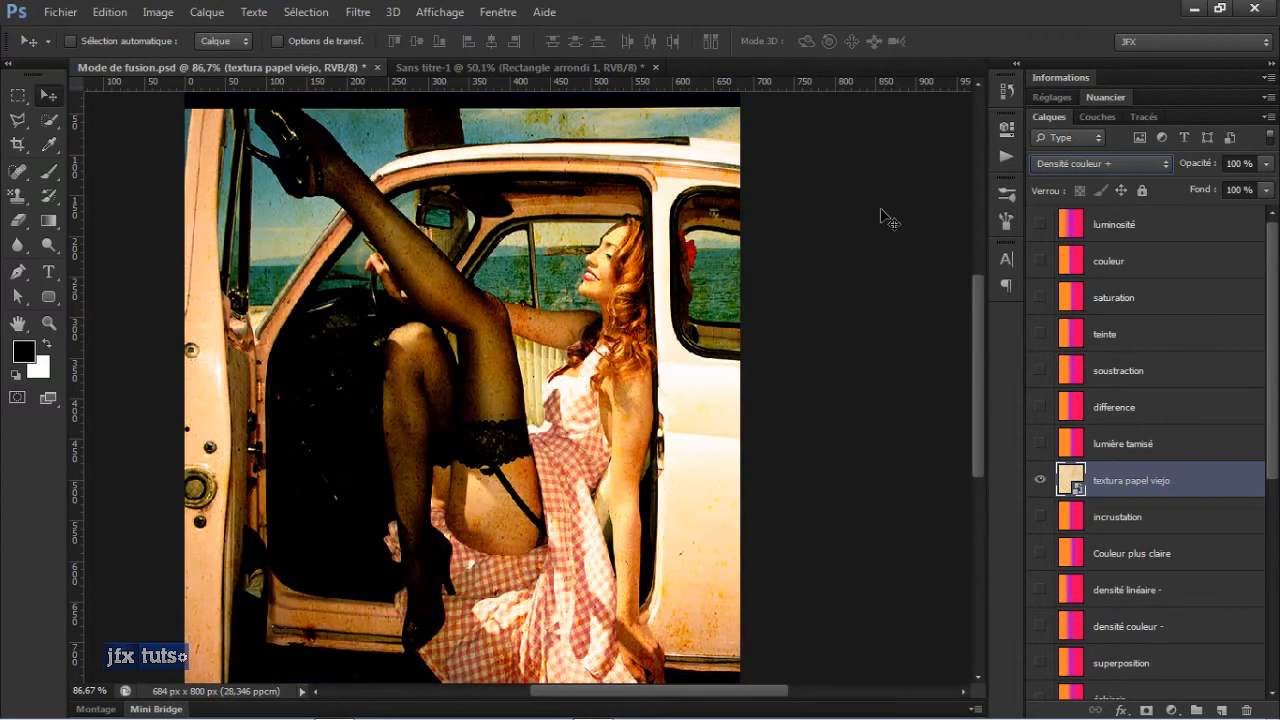
{"action": "key", "text": "shift+plus"}
{"action": "key", "text": "shift+plus"}
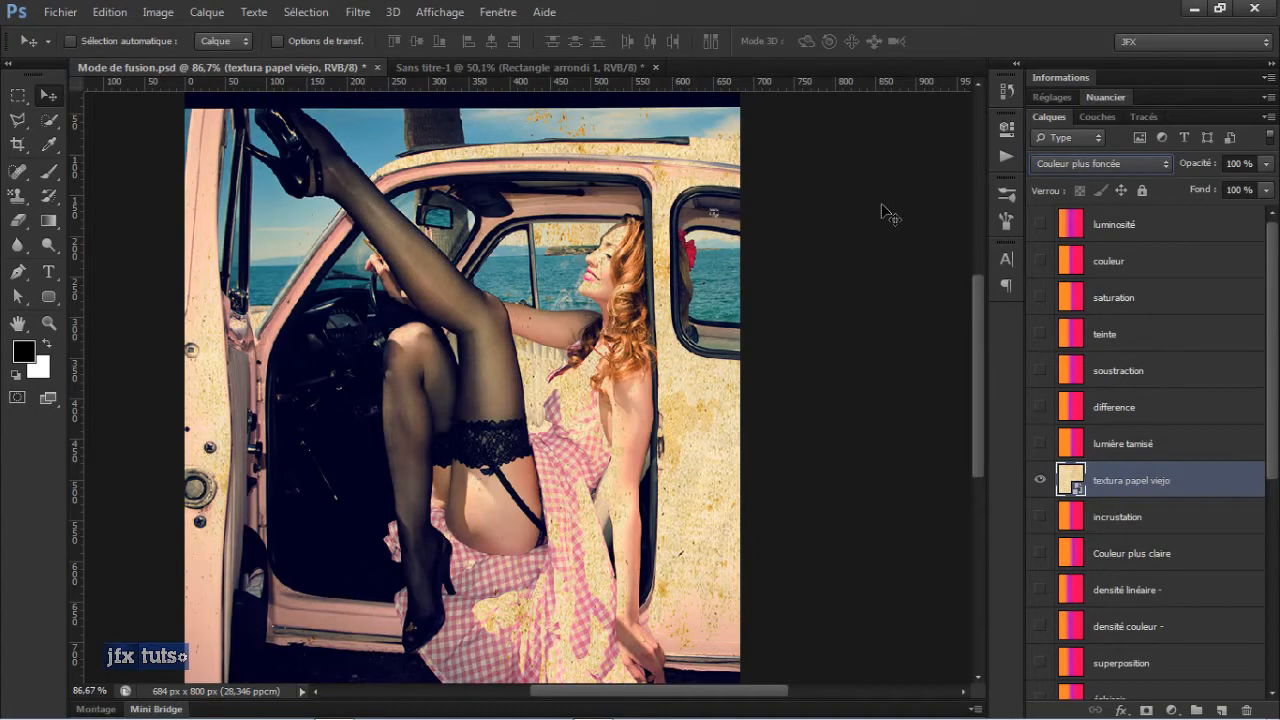
Cycle the paper texture layer through the lightening blend modes, including Superposition and Densité couleur -, ending on Incrustation
{"action": "key", "text": "shift+plus"}
{"action": "key", "text": "shift+plus"}
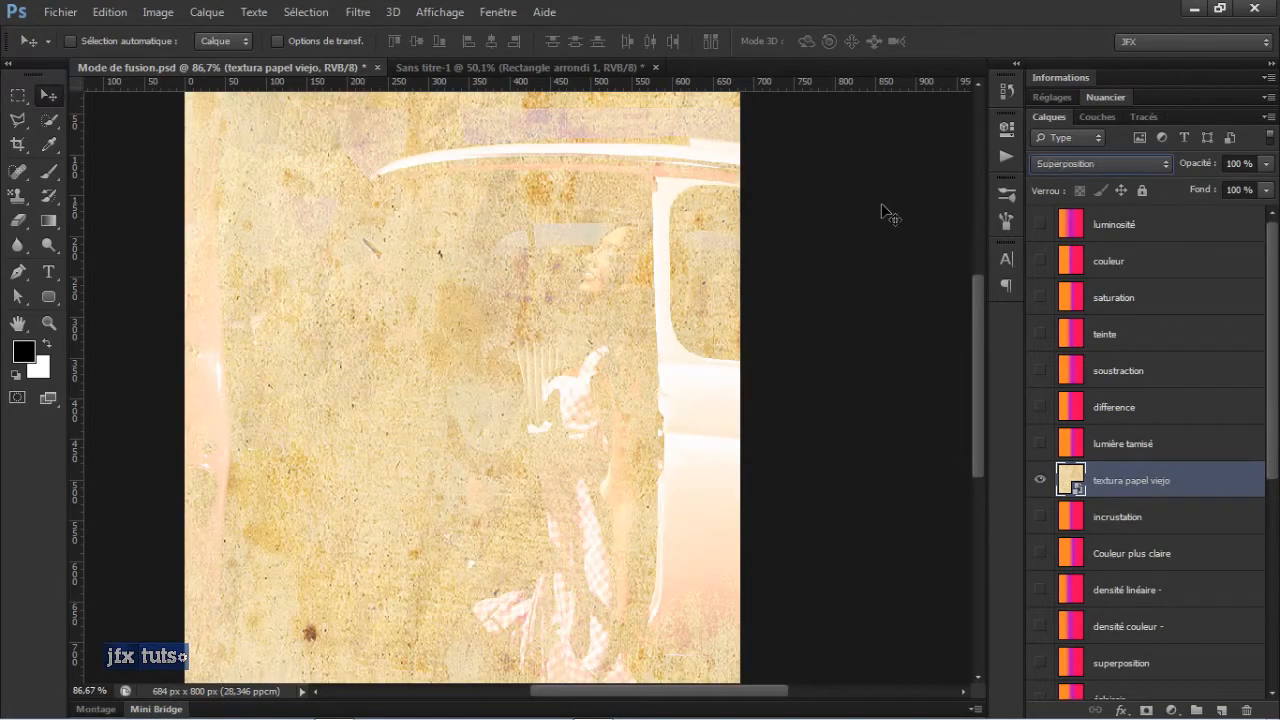
{"action": "key", "text": "shift+plus"}
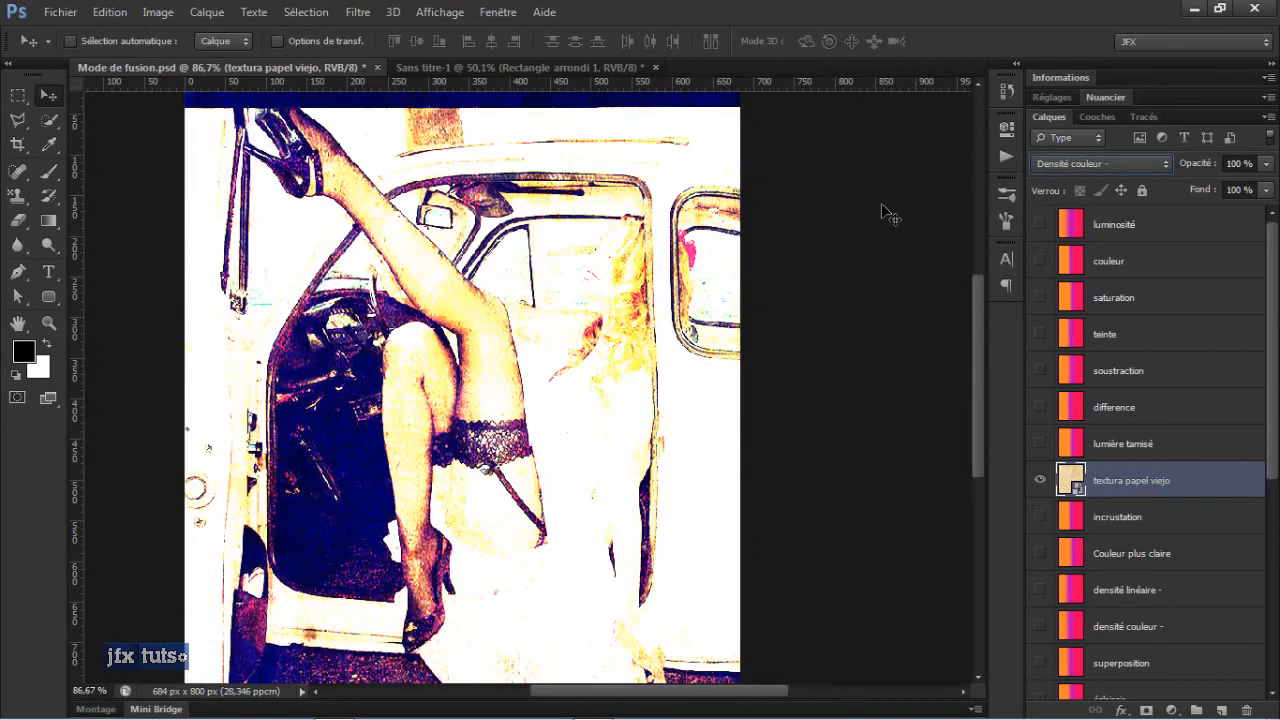
{"action": "key", "text": "shift+plus"}
{"action": "key", "text": "shift+plus"}
{"action": "key", "text": "shift+plus"}
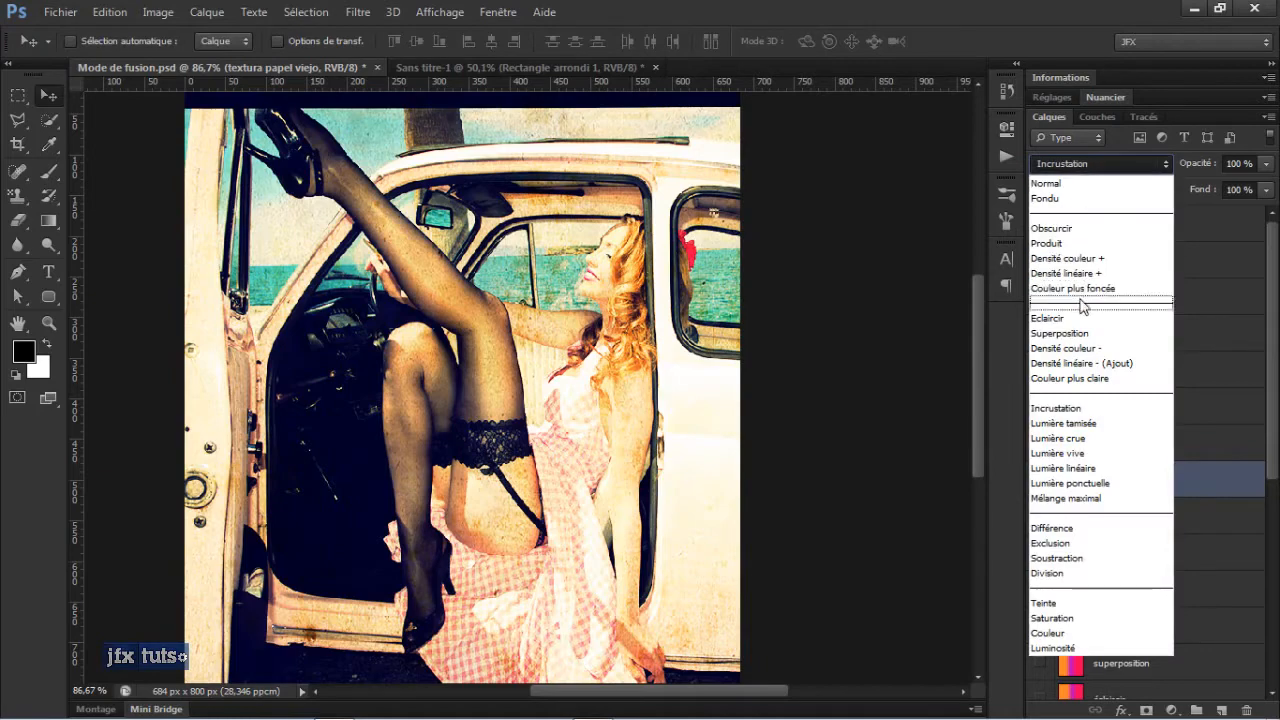
Set the paper texture layer's blend mode to Superposition and then Produit to compare the lightened and darkened results, and review the available modes
{"action": "left_click", "coordinate": [1080, 334]}
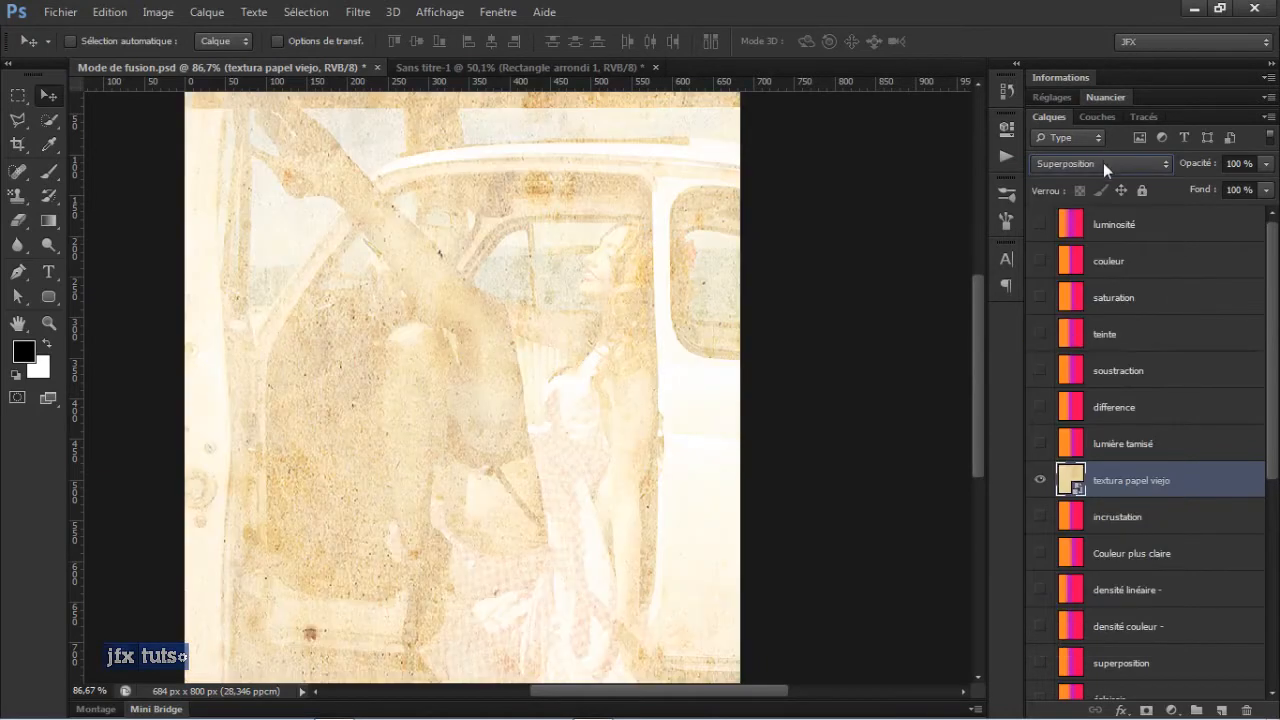
{"action": "left_click", "coordinate": [1103, 162]}
{"action": "left_click", "coordinate": [1076, 245]}
{"action": "left_click", "coordinate": [1099, 163]}
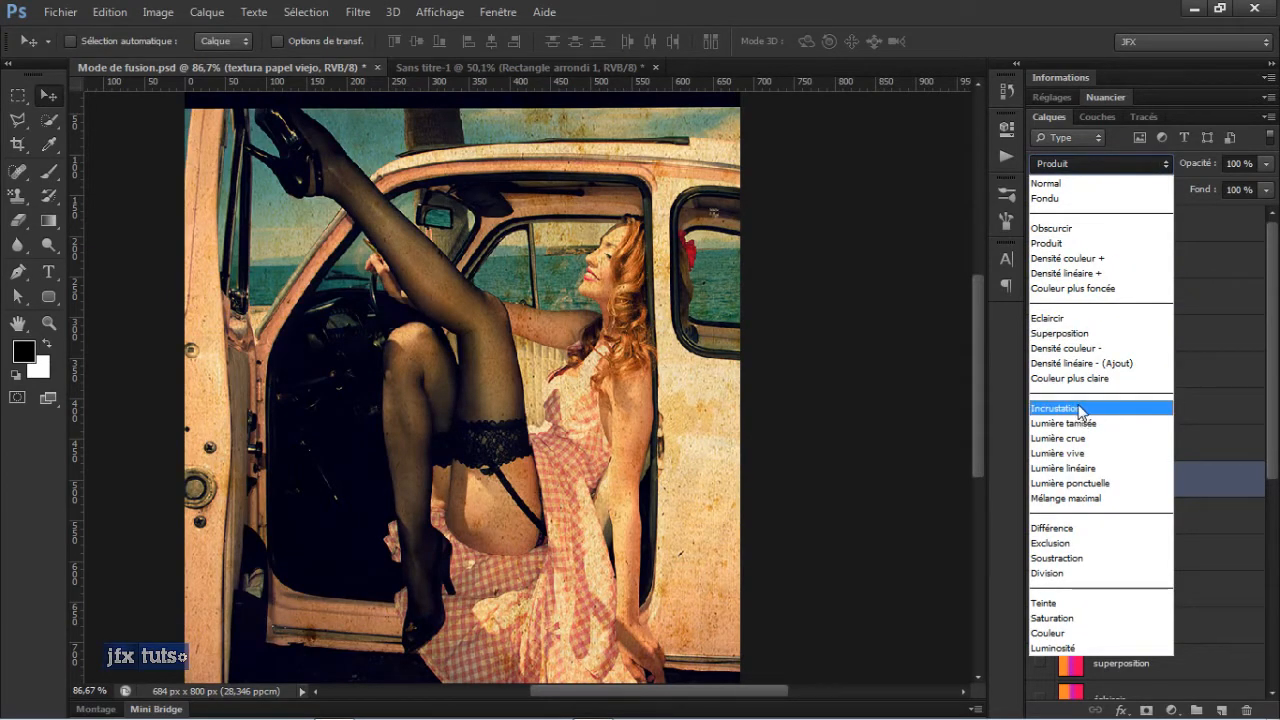
{"action": "left_click", "coordinate": [1050, 243]}
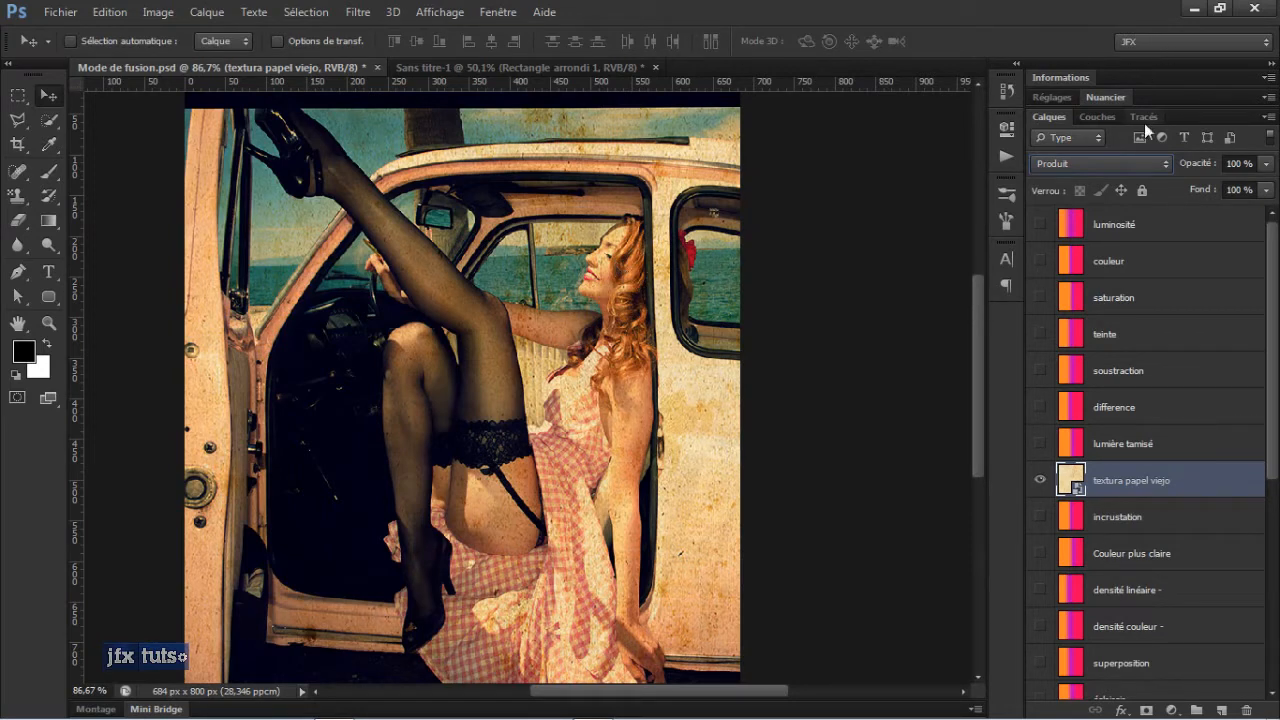
{"action": "left_click", "coordinate": [1121, 166]}
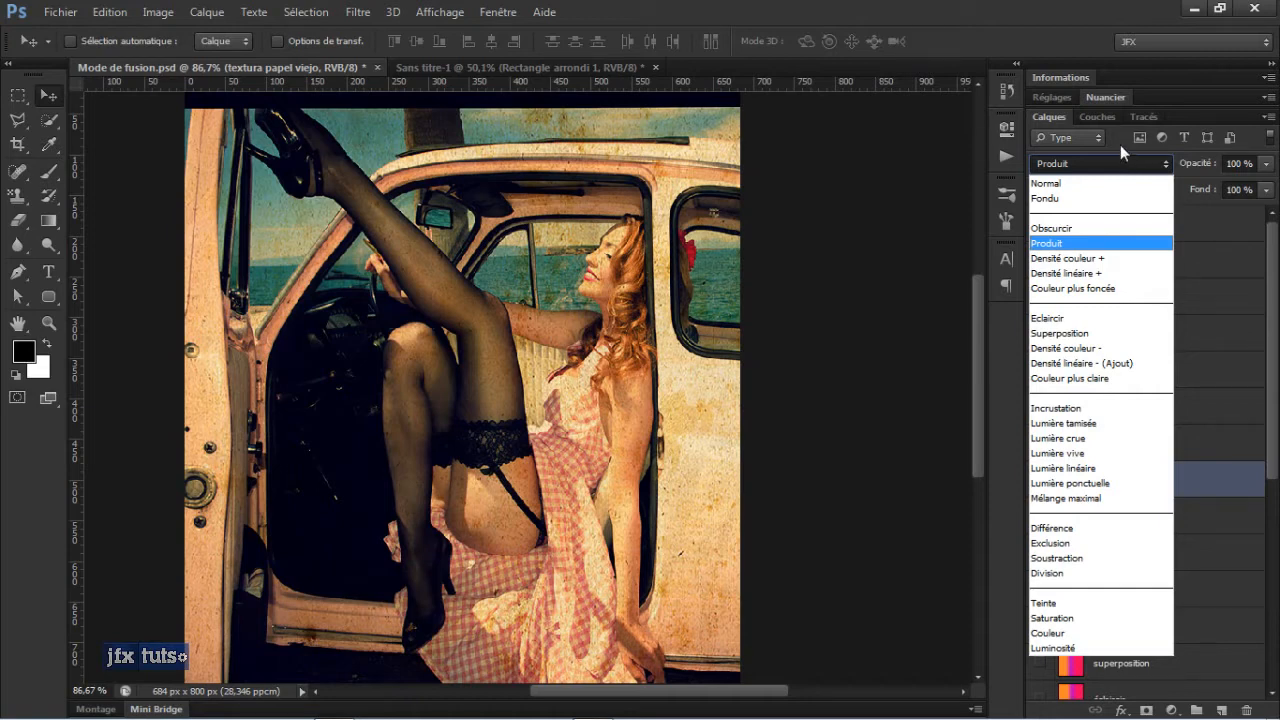
{"action": "left_click", "coordinate": [1120, 148]}
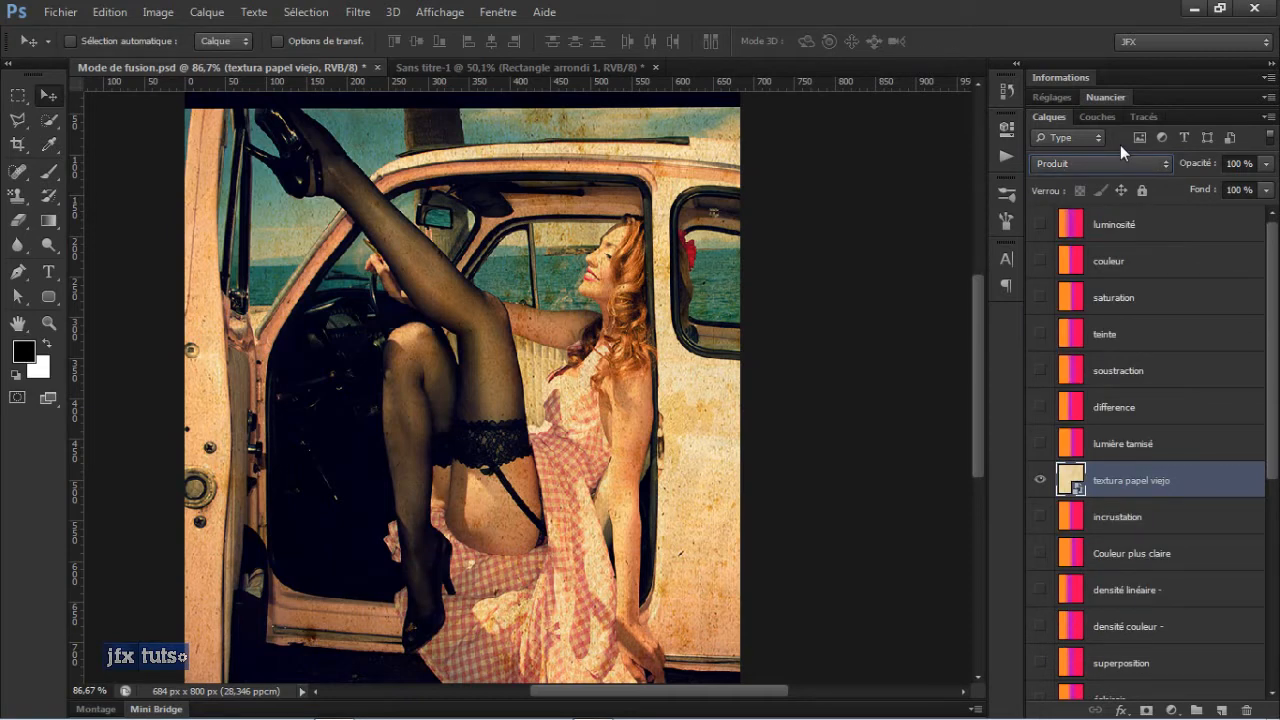
Compare Incrustation with Superposition on the paper texture layer, and leave its blend mode set to Incrustation
{"action": "left_click", "coordinate": [1115, 163]}
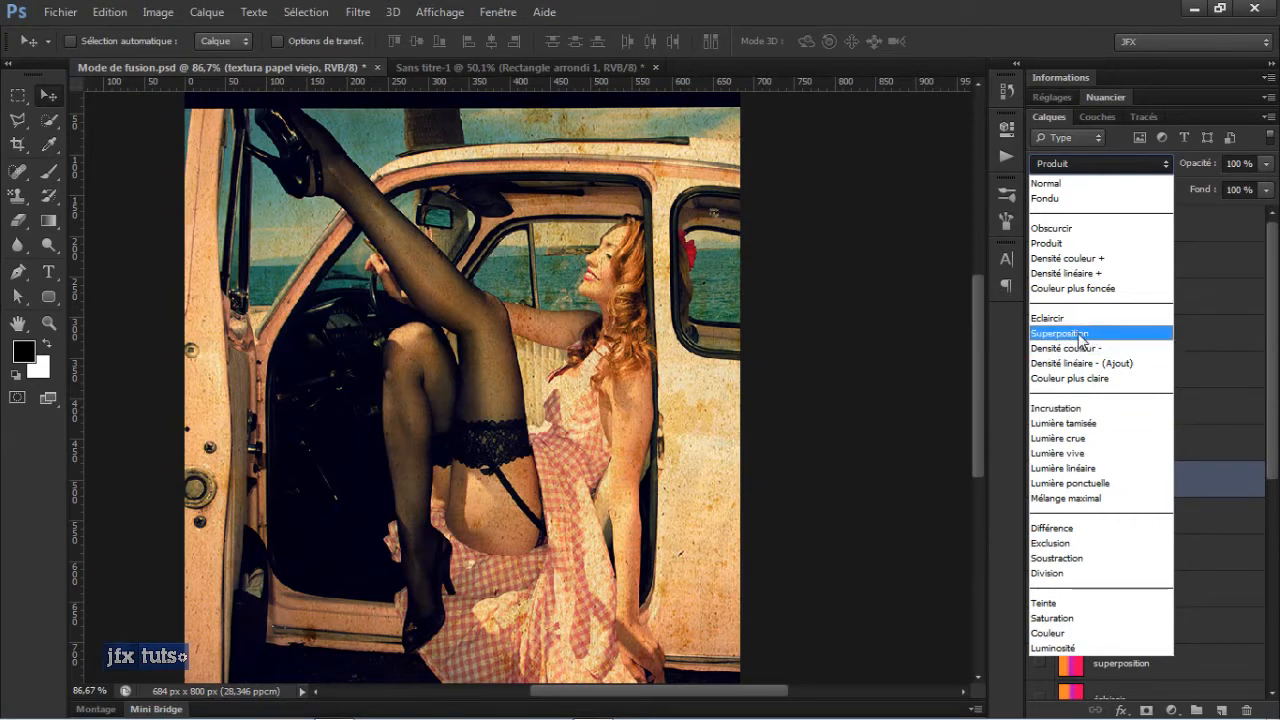
{"action": "left_click", "coordinate": [1098, 410]}
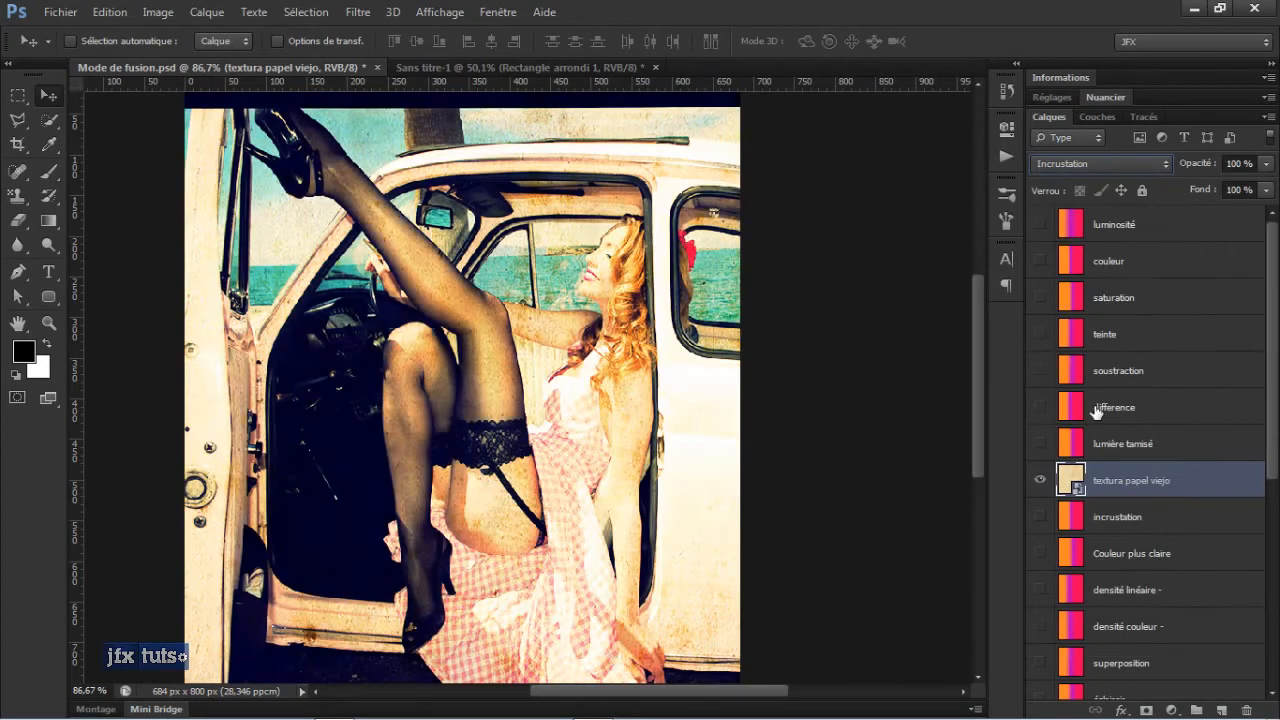
{"action": "left_click", "coordinate": [1110, 166]}
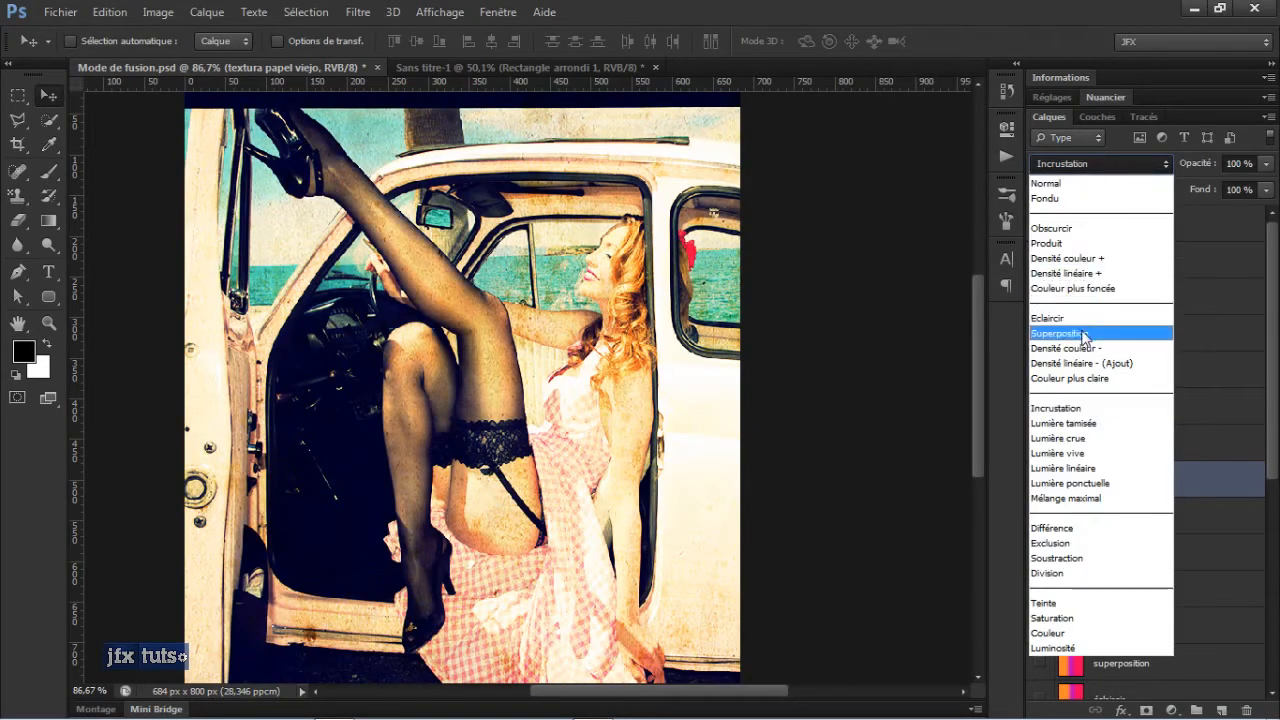
{"action": "left_click", "coordinate": [1083, 334]}
{"action": "left_click", "coordinate": [1100, 164]}
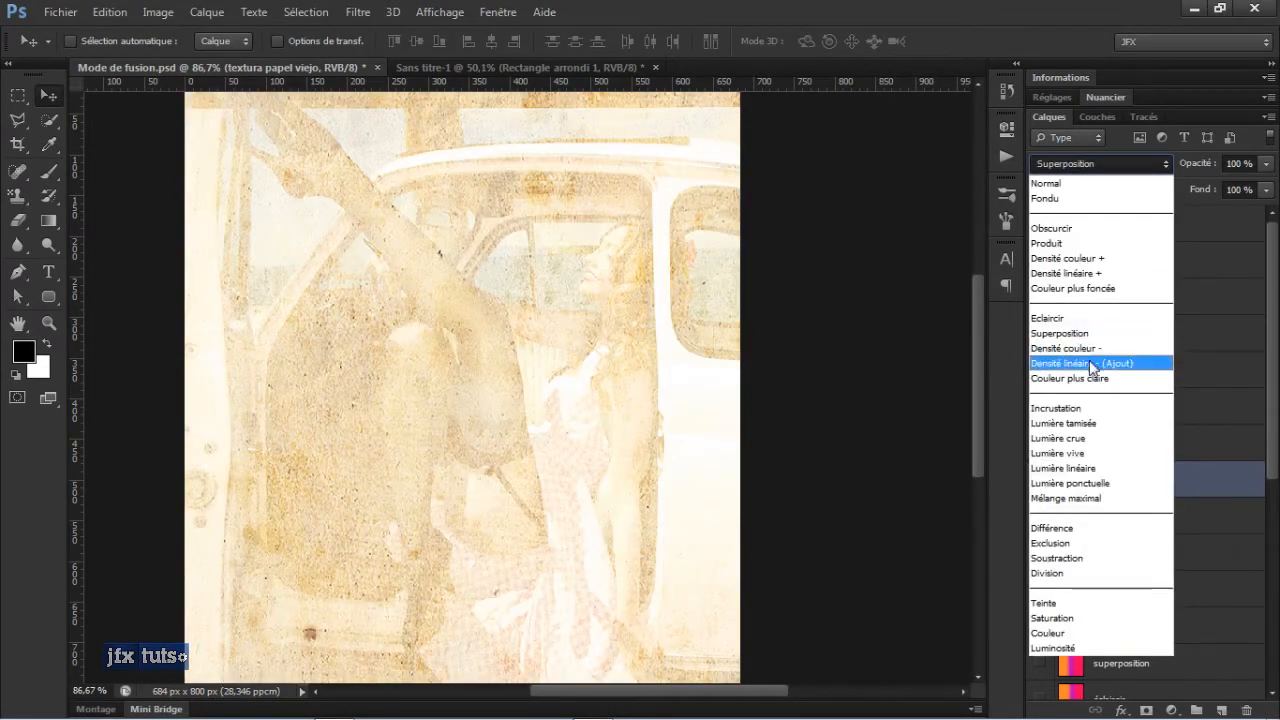
{"action": "left_click", "coordinate": [1088, 410]}
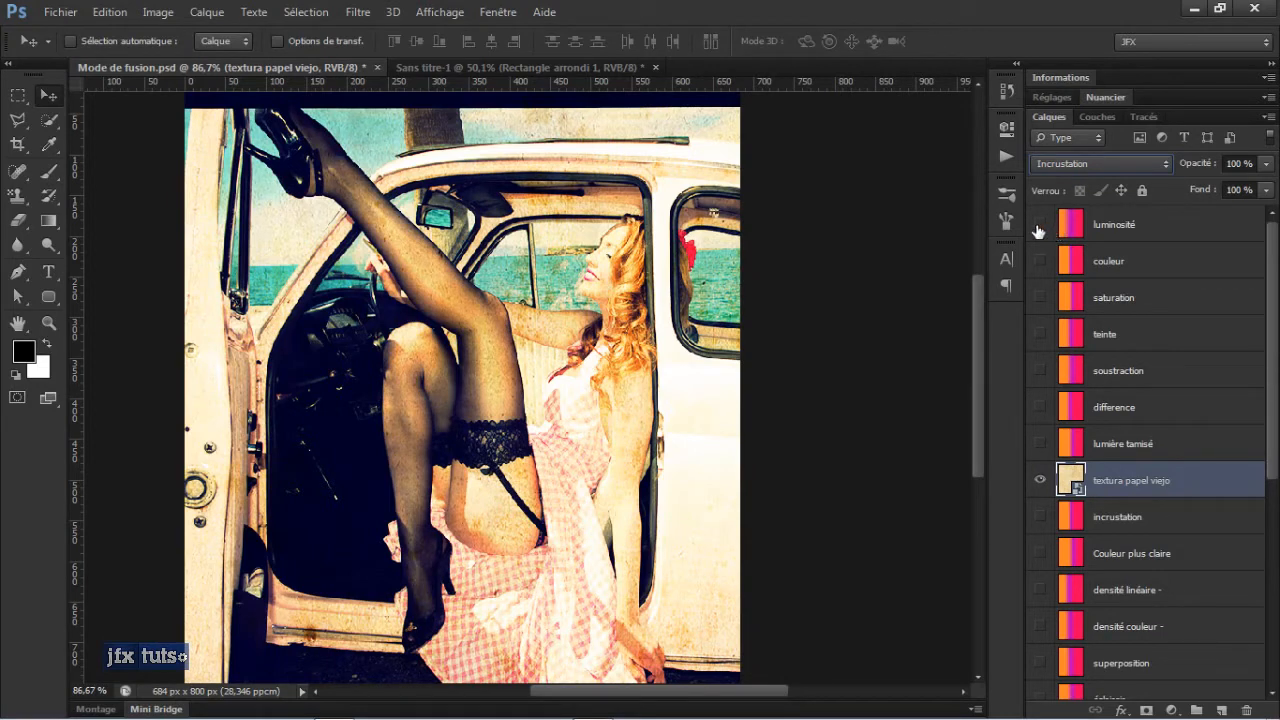
Hide the textura papel viejo layer, show lumière tamisé to examine its effect on the photo, and hide it again
{"action": "left_click", "coordinate": [1040, 480]}
{"action": "left_click", "coordinate": [1040, 444]}
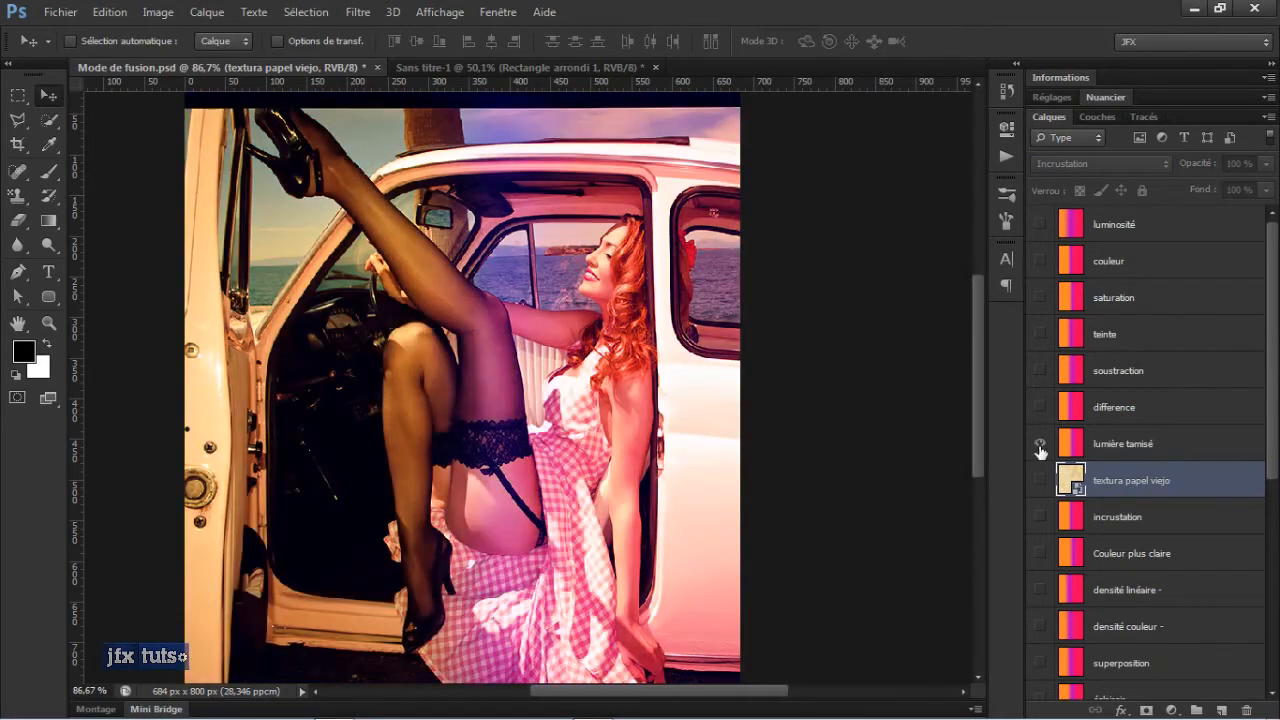
{"action": "left_click", "coordinate": [1040, 446]}
Show and select the difference layer and toggle its visibility repeatedly to compare it with the original photo, ending with it hidden
{"action": "left_click", "coordinate": [1040, 407]}
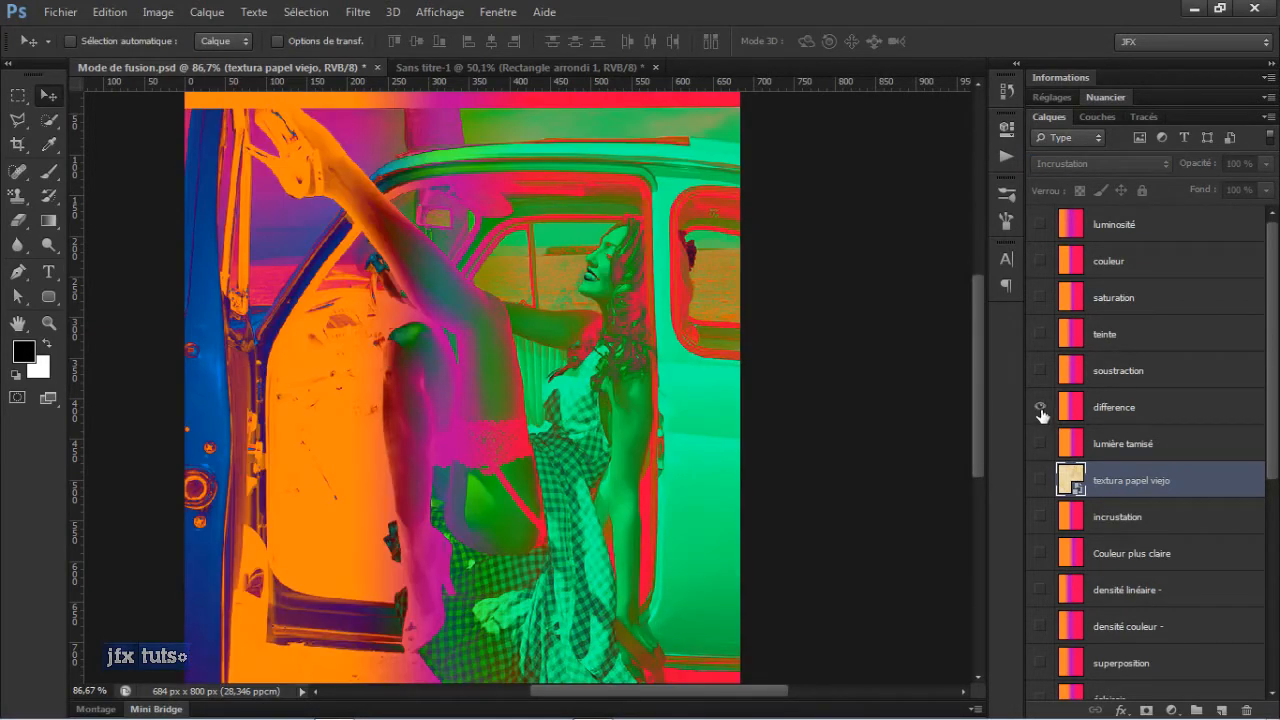
{"action": "left_click", "coordinate": [1125, 408]}
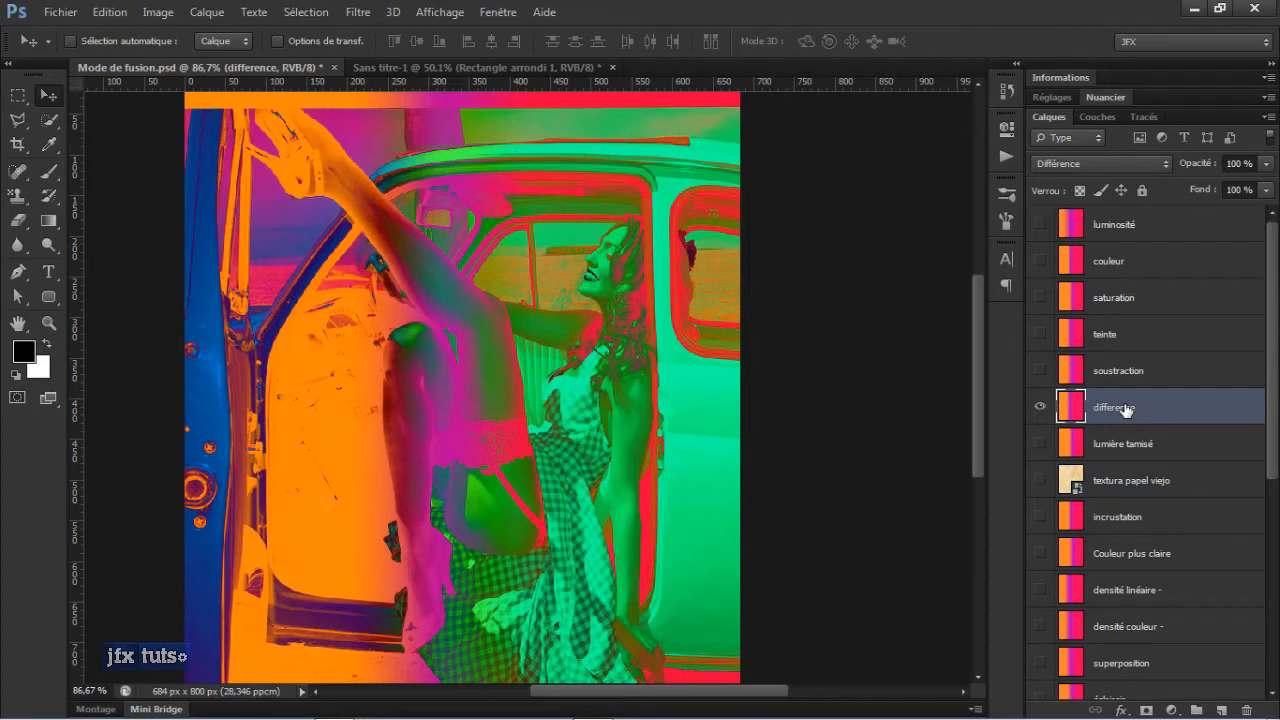
{"action": "left_click", "coordinate": [1040, 409]}
{"action": "left_click", "coordinate": [1040, 409]}
{"action": "left_click", "coordinate": [1040, 409]}
{"action": "left_click", "coordinate": [1040, 372]}
{"action": "left_click", "coordinate": [1040, 373]}
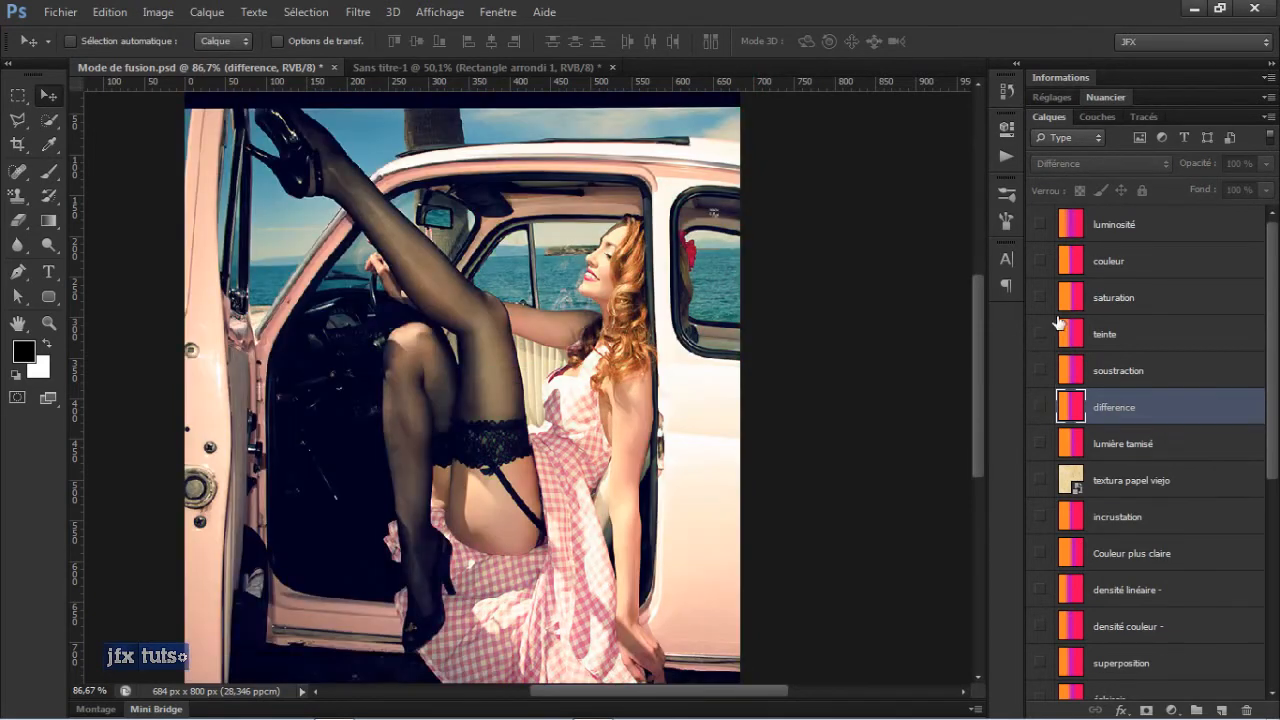
{"action": "left_click", "coordinate": [1040, 409]}
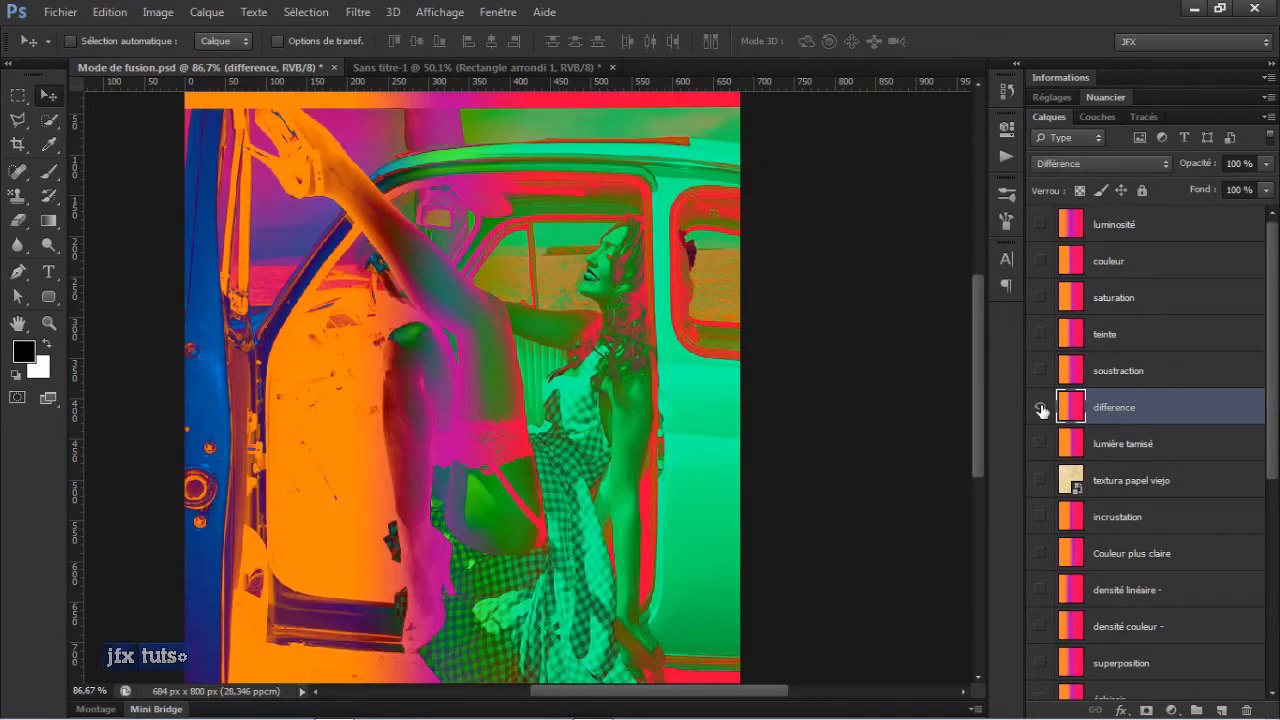
{"action": "left_click", "coordinate": [1040, 409]}
Select and show the soustraction layer to examine its effect, and check its mode among the available blend modes
{"action": "left_click", "coordinate": [1100, 372]}
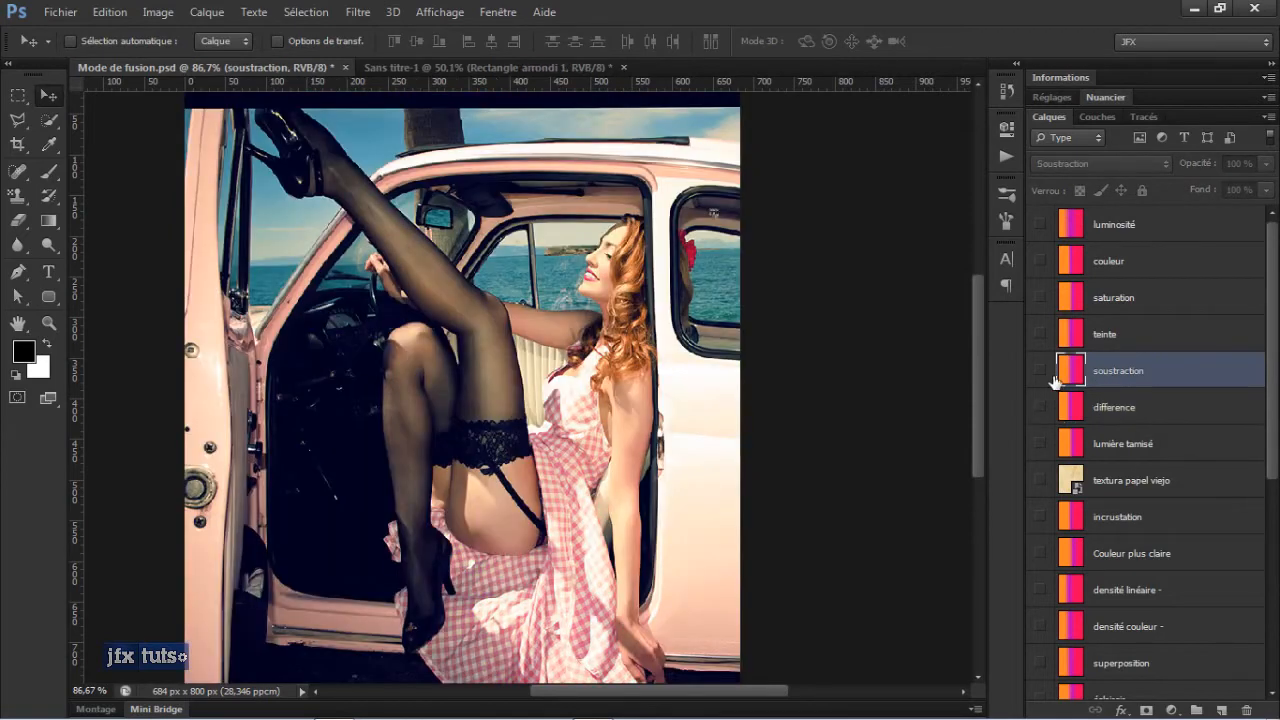
{"action": "left_click", "coordinate": [1040, 372]}
{"action": "left_click", "coordinate": [1155, 164]}
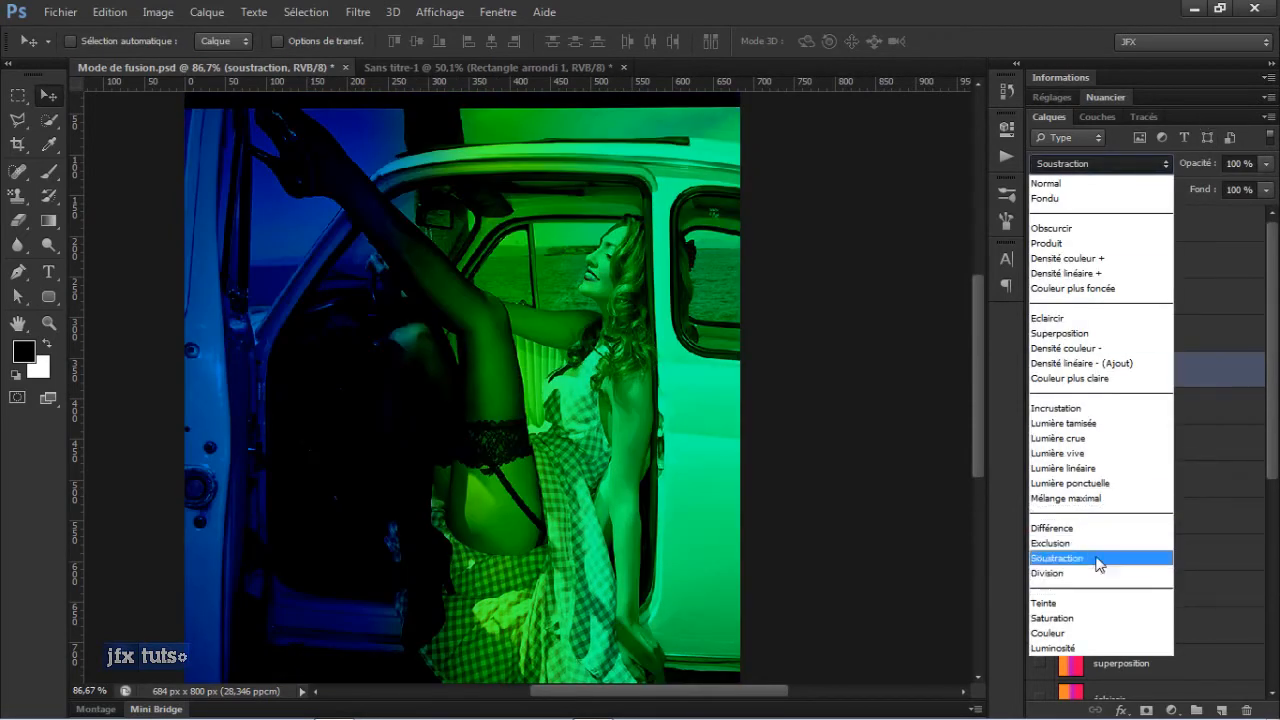
{"action": "left_click", "coordinate": [1195, 328]}
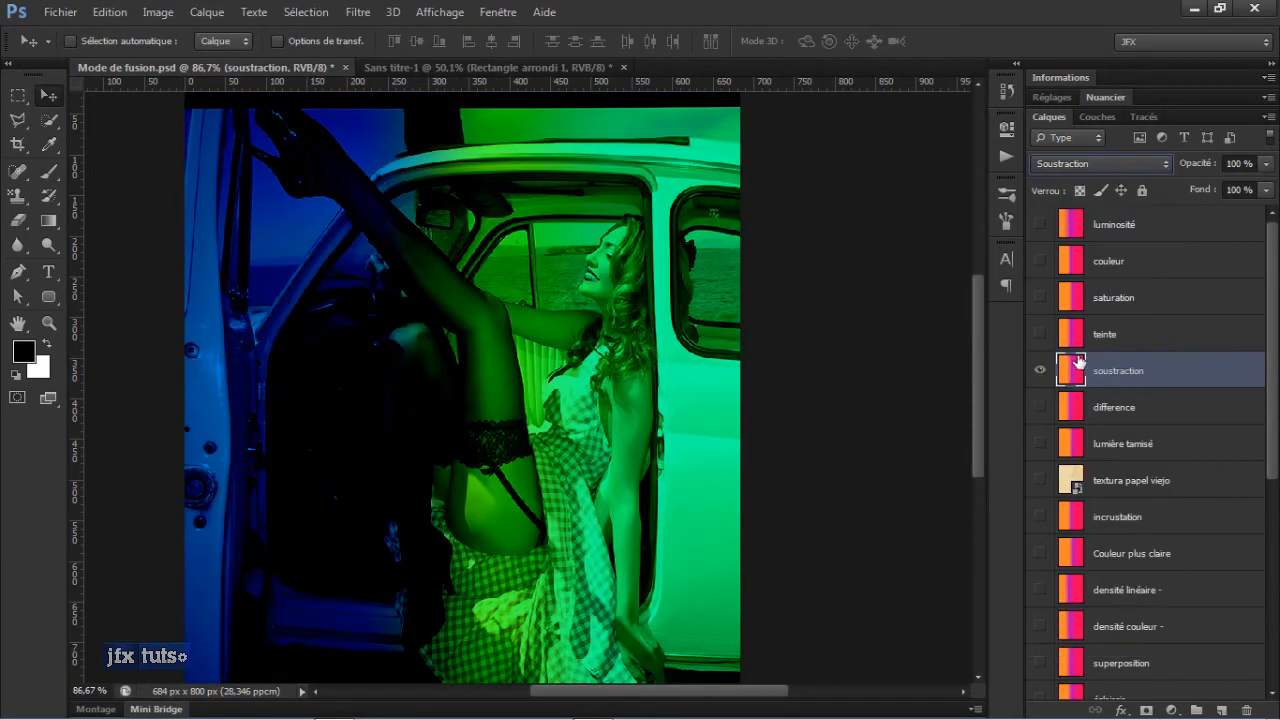
Replace the soustraction effect with the teinte layer, select it to examine its effect on the photo, and hide it again
{"action": "left_click", "coordinate": [1040, 334]}
{"action": "left_click", "coordinate": [1040, 372]}
{"action": "left_click", "coordinate": [1041, 372]}
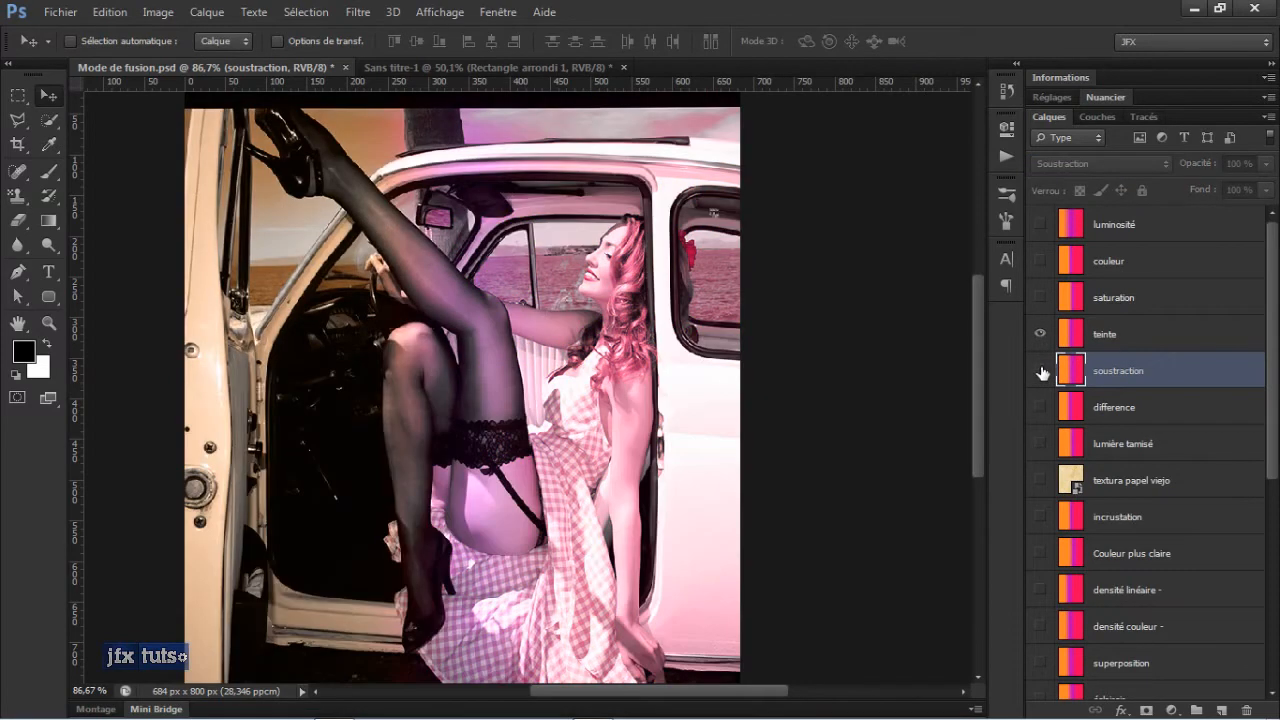
{"action": "left_click", "coordinate": [1110, 341]}
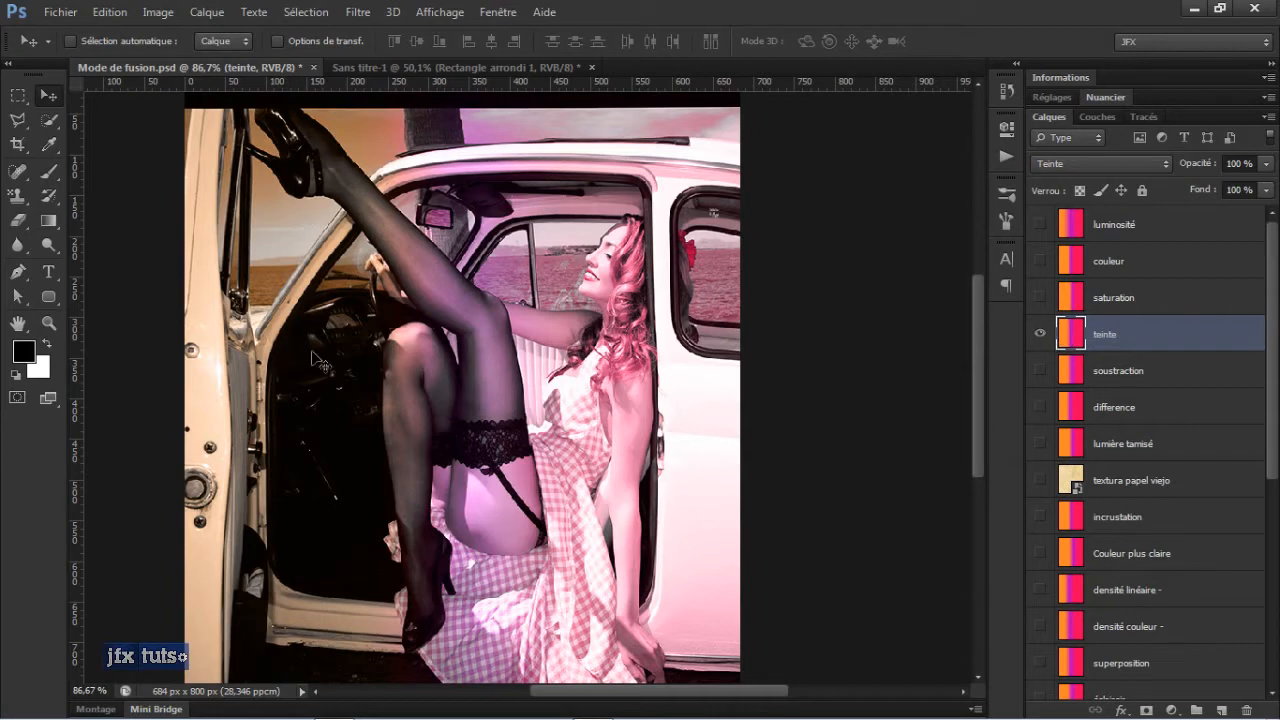
{"action": "left_click", "coordinate": [1040, 334]}
Toggle the saturation and couleur layers in turn to compare their effects on the photo, ending with both hidden
{"action": "left_click", "coordinate": [1040, 297]}
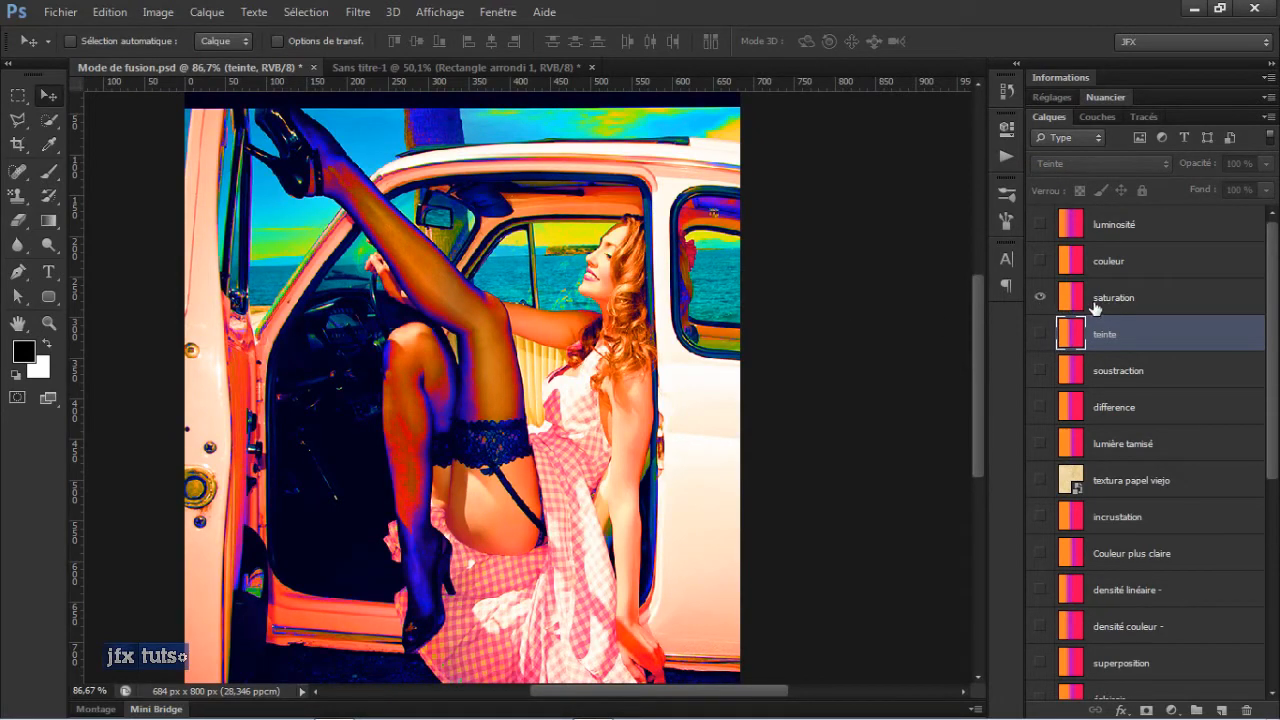
{"action": "left_click", "coordinate": [1040, 297]}
{"action": "left_click", "coordinate": [1040, 261]}
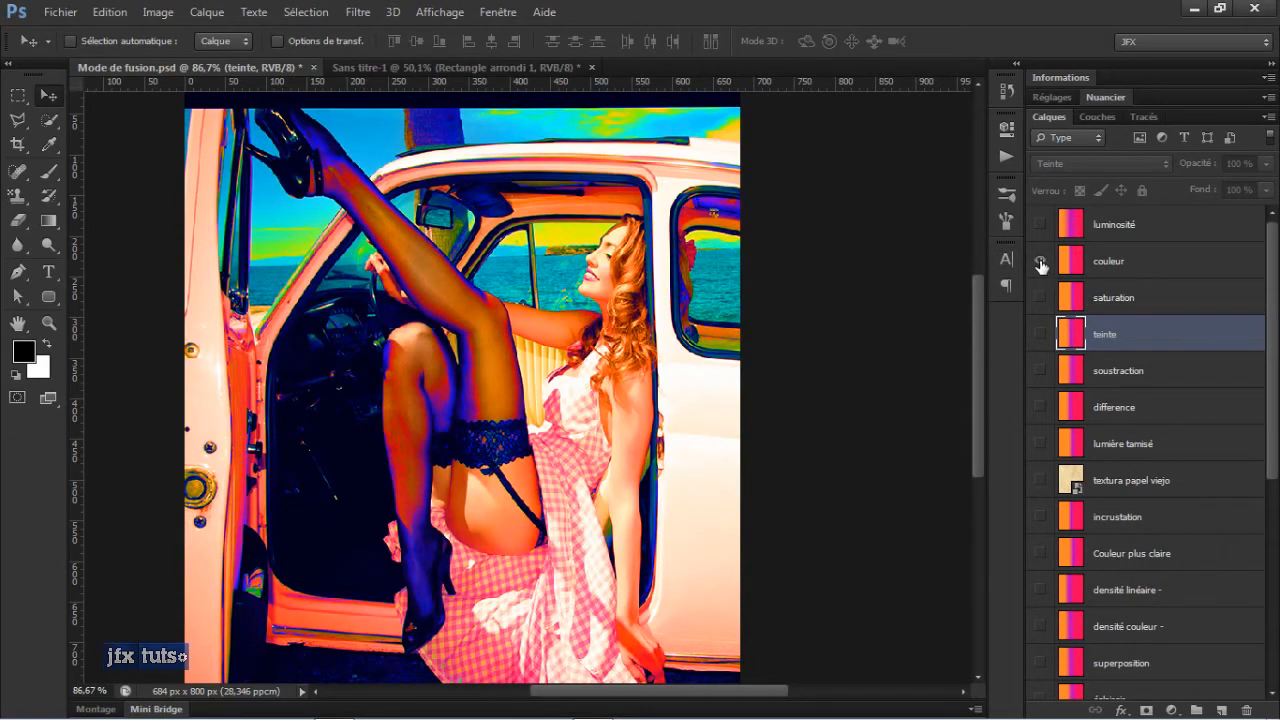
{"action": "left_click", "coordinate": [1040, 297]}
{"action": "left_click", "coordinate": [1040, 261]}
Show the luminosité layer and toggle the teinte and saturation layers to compare them with it
{"action": "left_click", "coordinate": [1040, 224]}
{"action": "left_click", "coordinate": [1040, 334]}
{"action": "left_click", "coordinate": [1040, 297]}
{"action": "left_click", "coordinate": [1040, 334]}
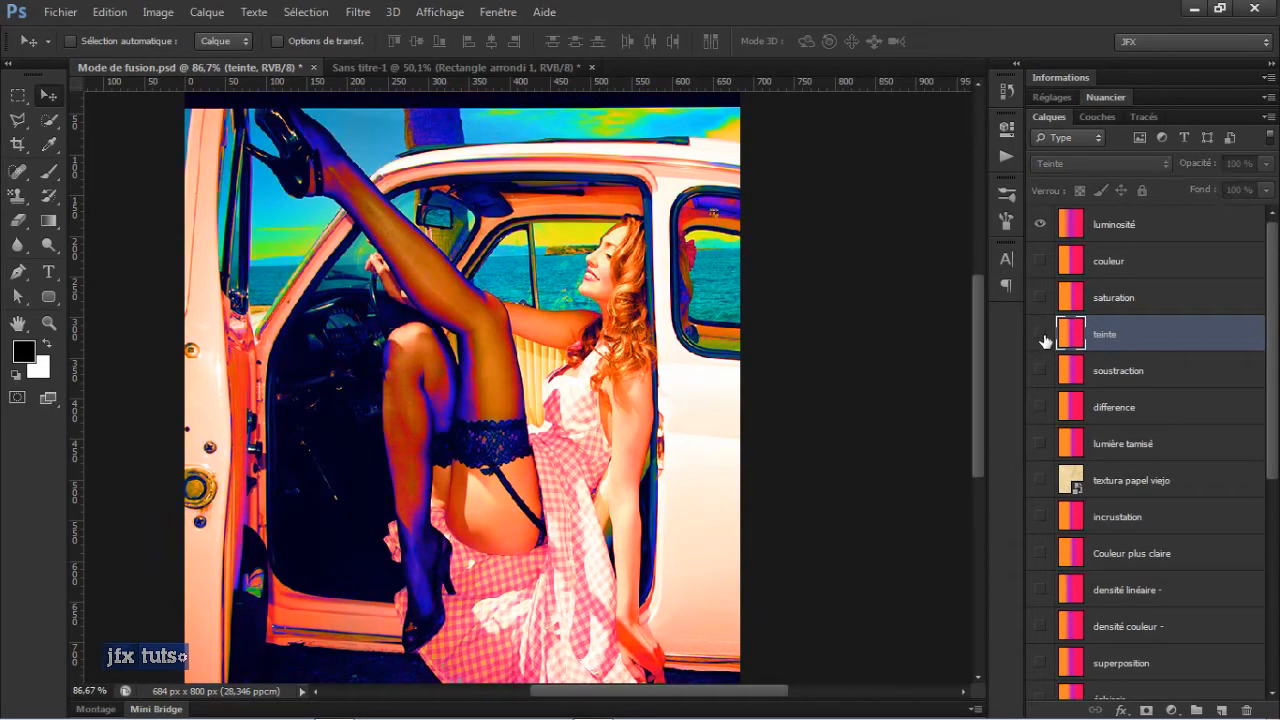
Check the blend mode assigned to the luminosité layer against the saturation layer's mode, and hide luminosité
{"action": "left_click", "coordinate": [1151, 240]}
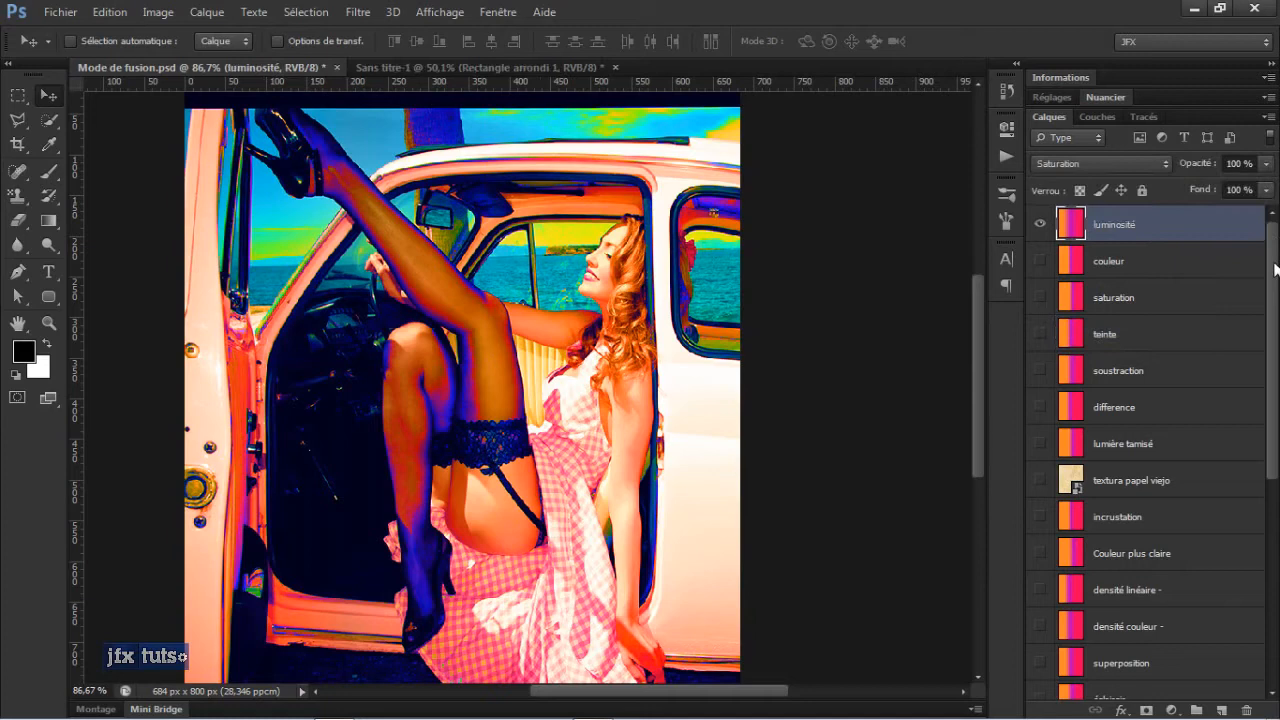
{"action": "left_click", "coordinate": [1160, 164]}
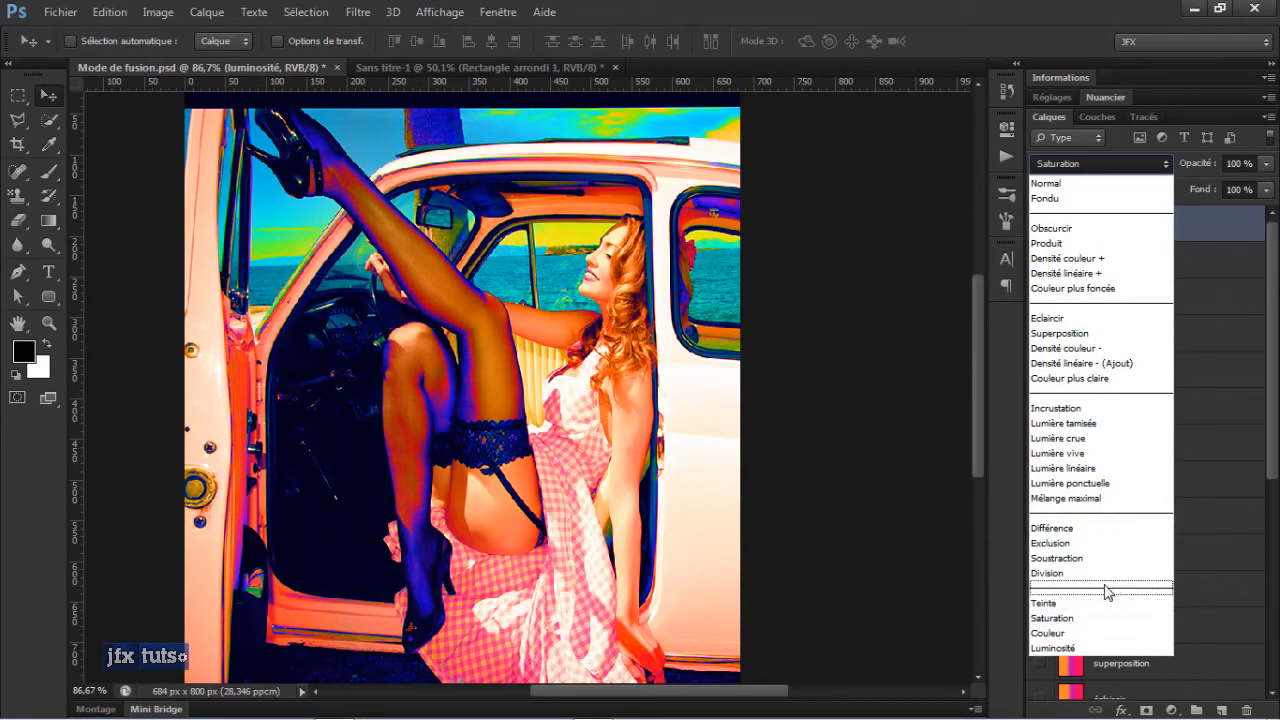
{"action": "left_click", "coordinate": [1200, 240]}
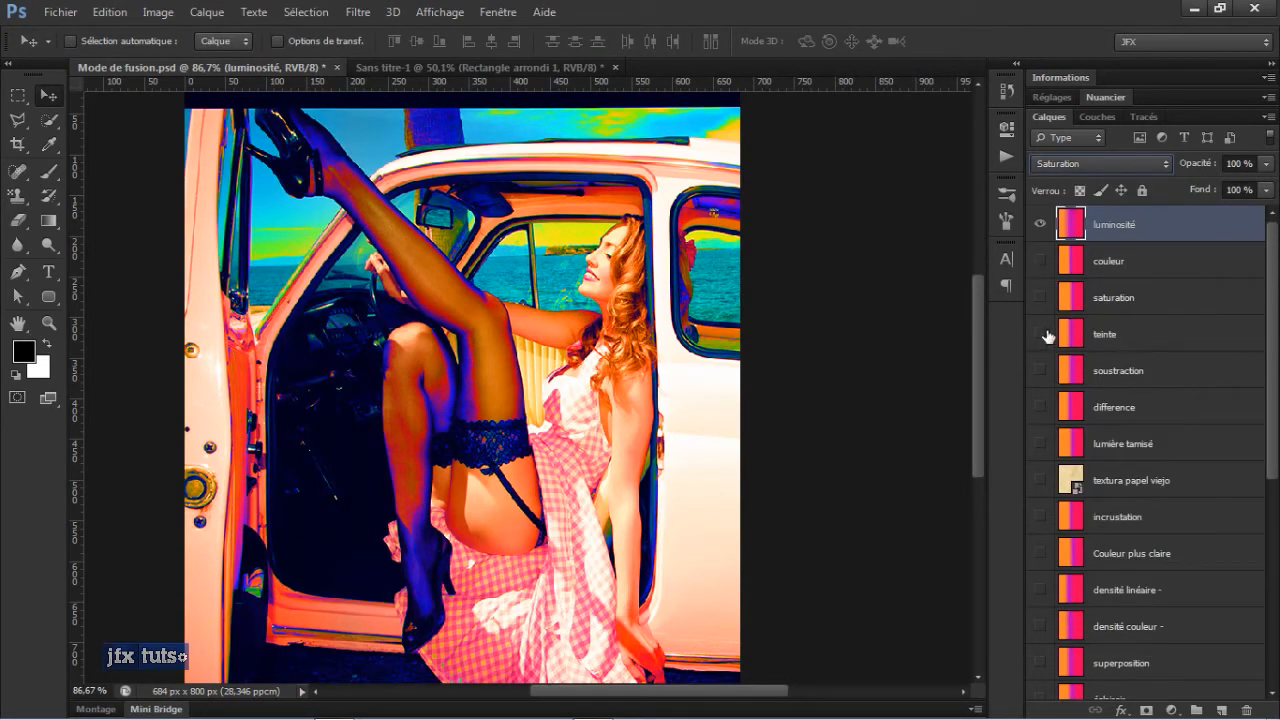
{"action": "left_click", "coordinate": [1146, 318]}
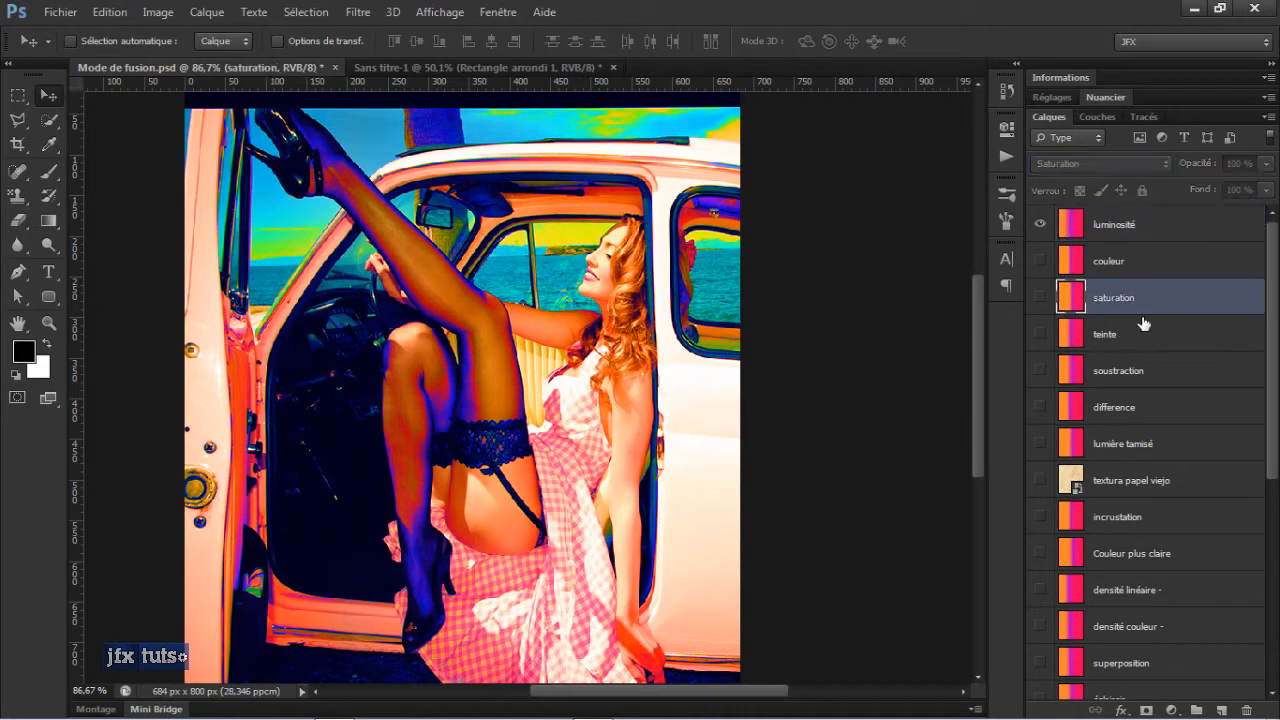
{"action": "left_click", "coordinate": [1040, 226]}
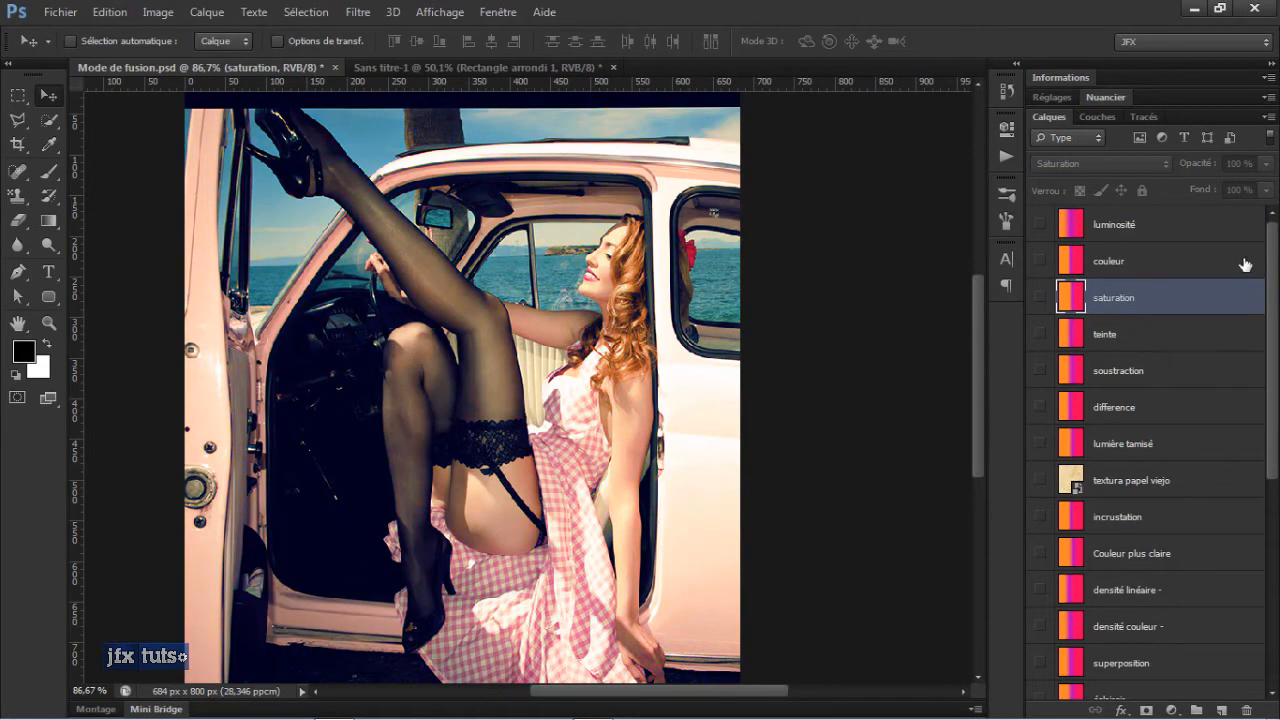
Show the Niveaux 1 and Courbes 1 adjustment layers together to compare their effects on the photo, ending with both hidden
{"action": "left_click_drag", "start_coordinate": [1272, 248], "coordinate": [1253, 500]}
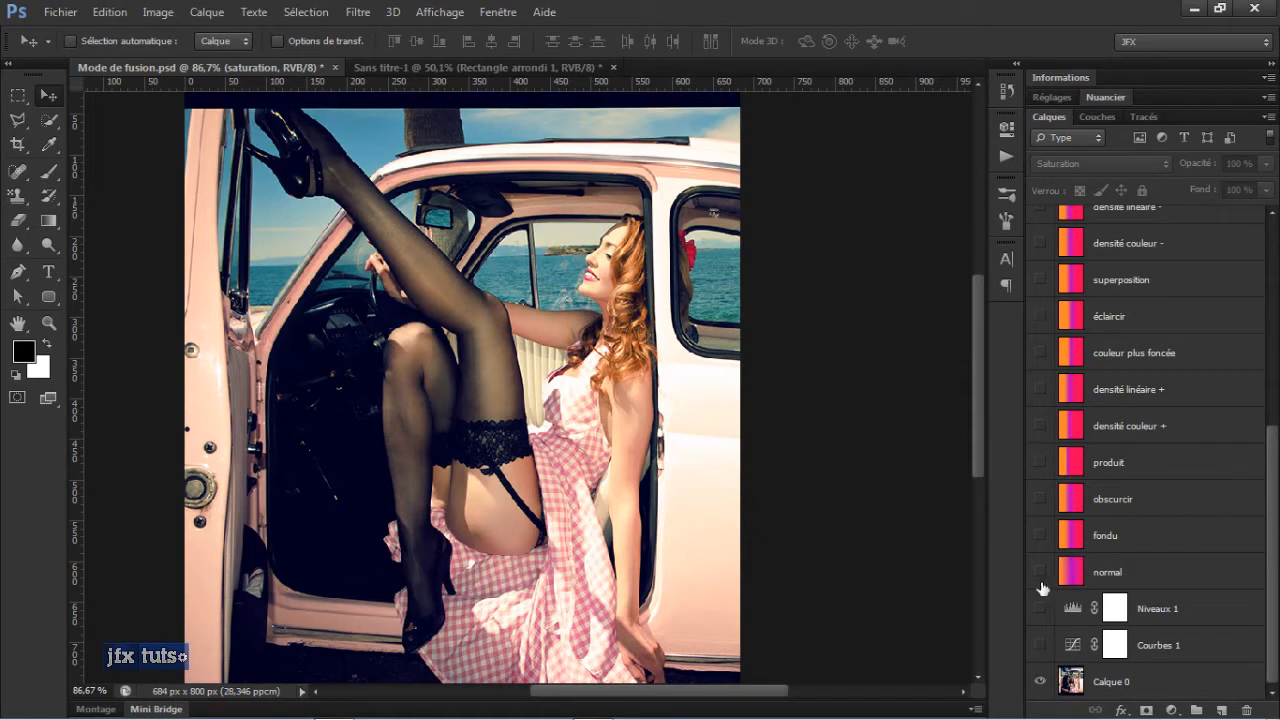
{"action": "left_click", "coordinate": [1188, 608]}
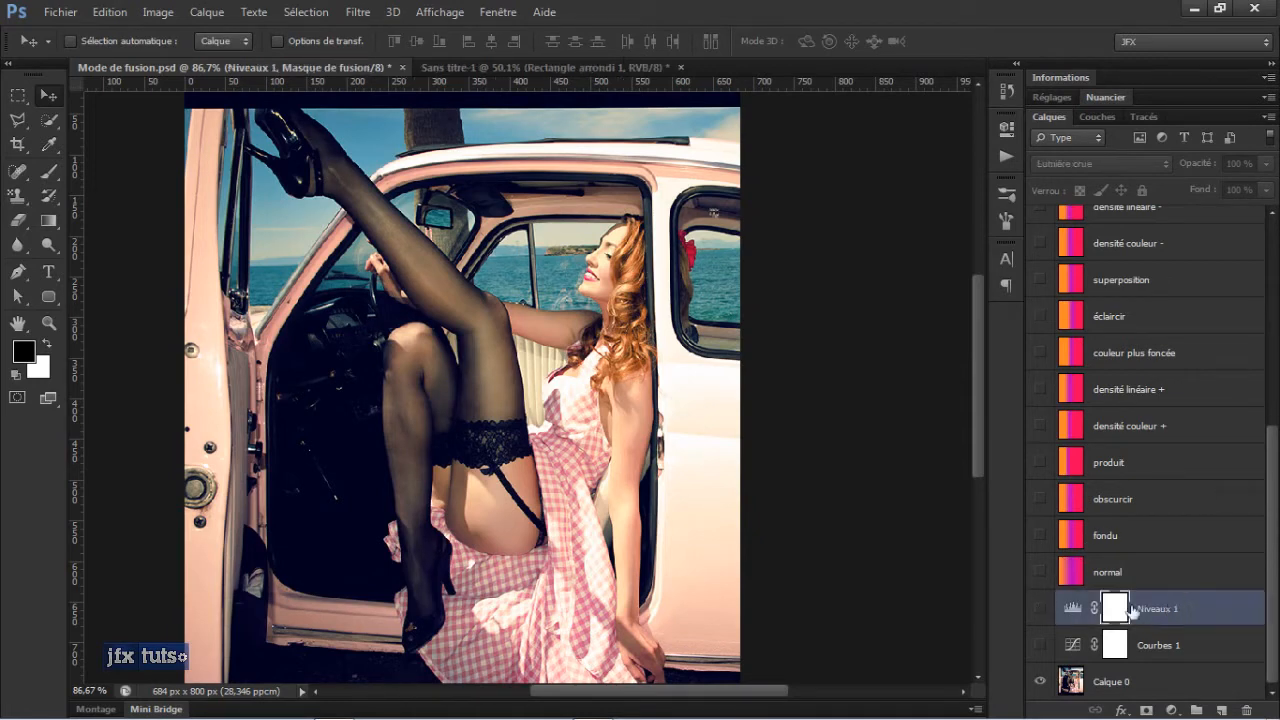
{"action": "left_click", "coordinate": [1040, 609]}
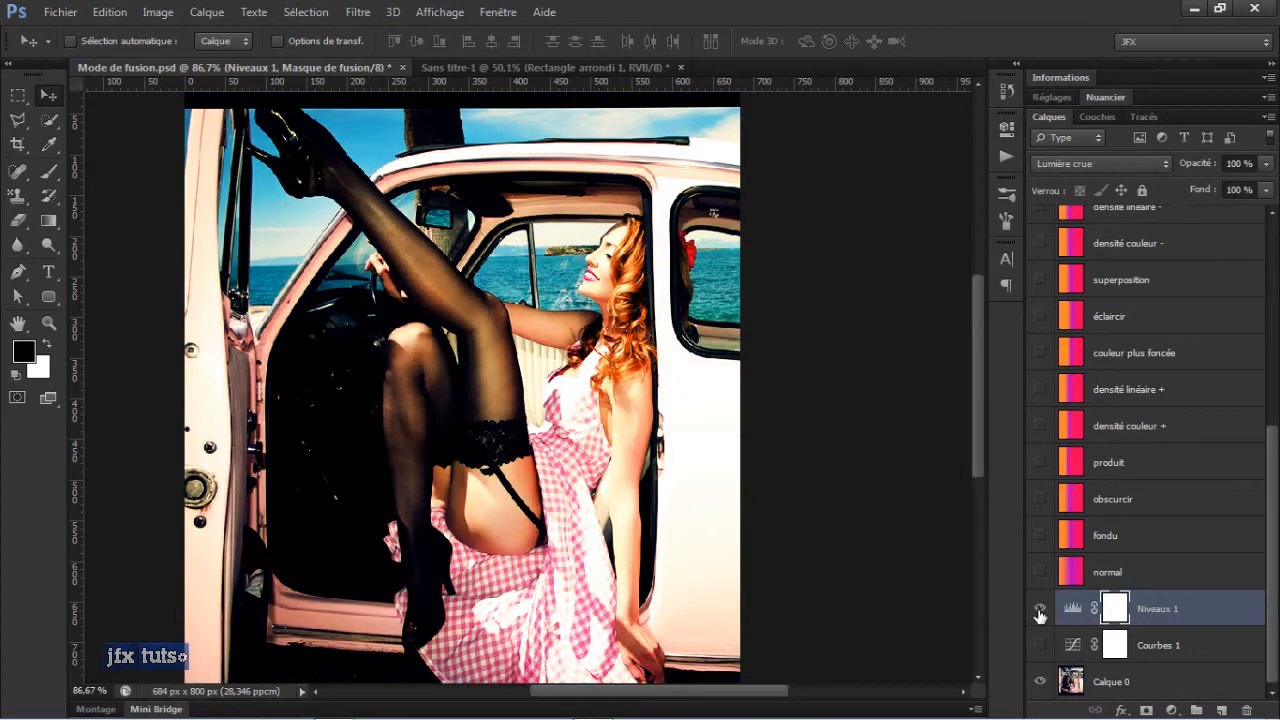
{"action": "left_click", "coordinate": [1040, 645]}
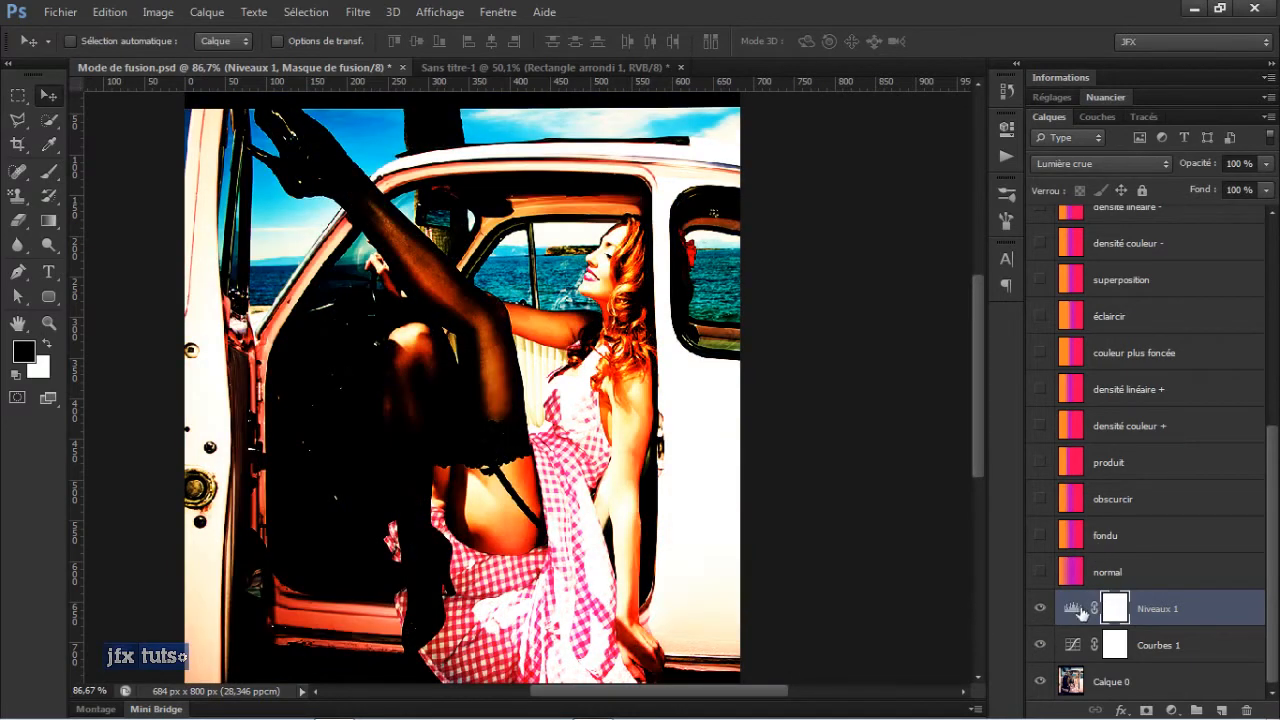
{"action": "left_click", "coordinate": [1040, 608]}
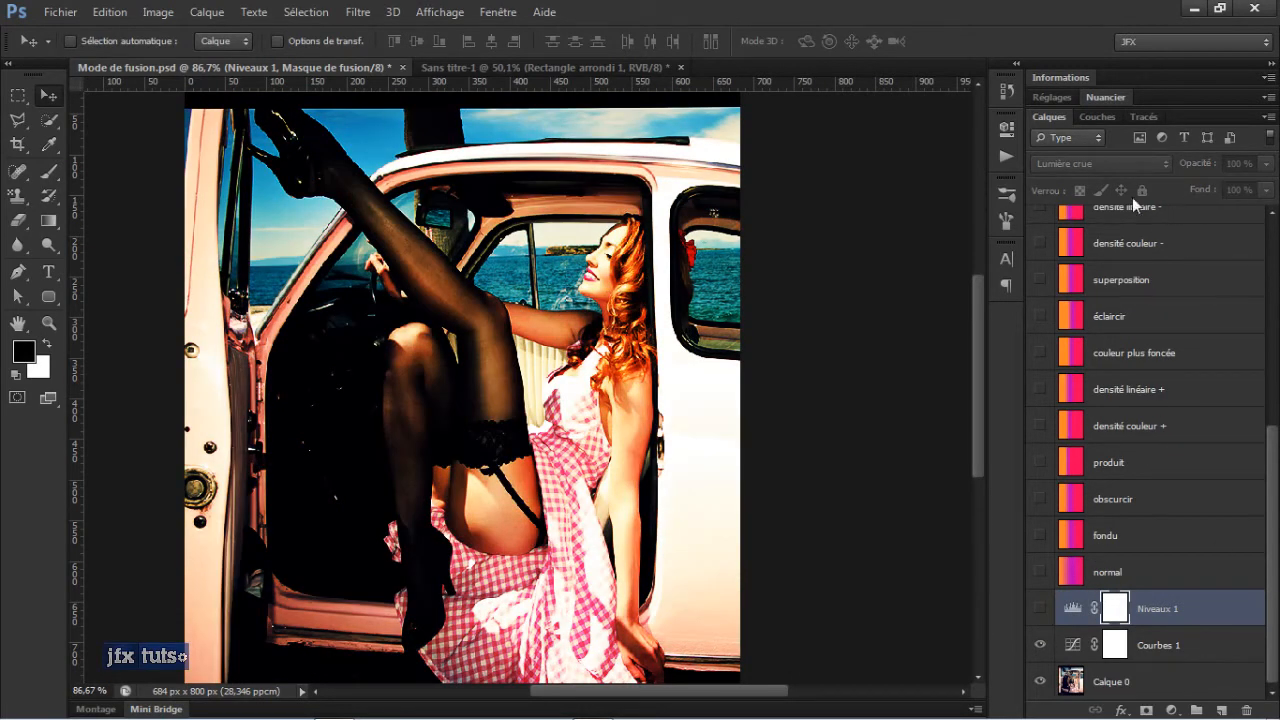
{"action": "left_click", "coordinate": [1040, 645]}
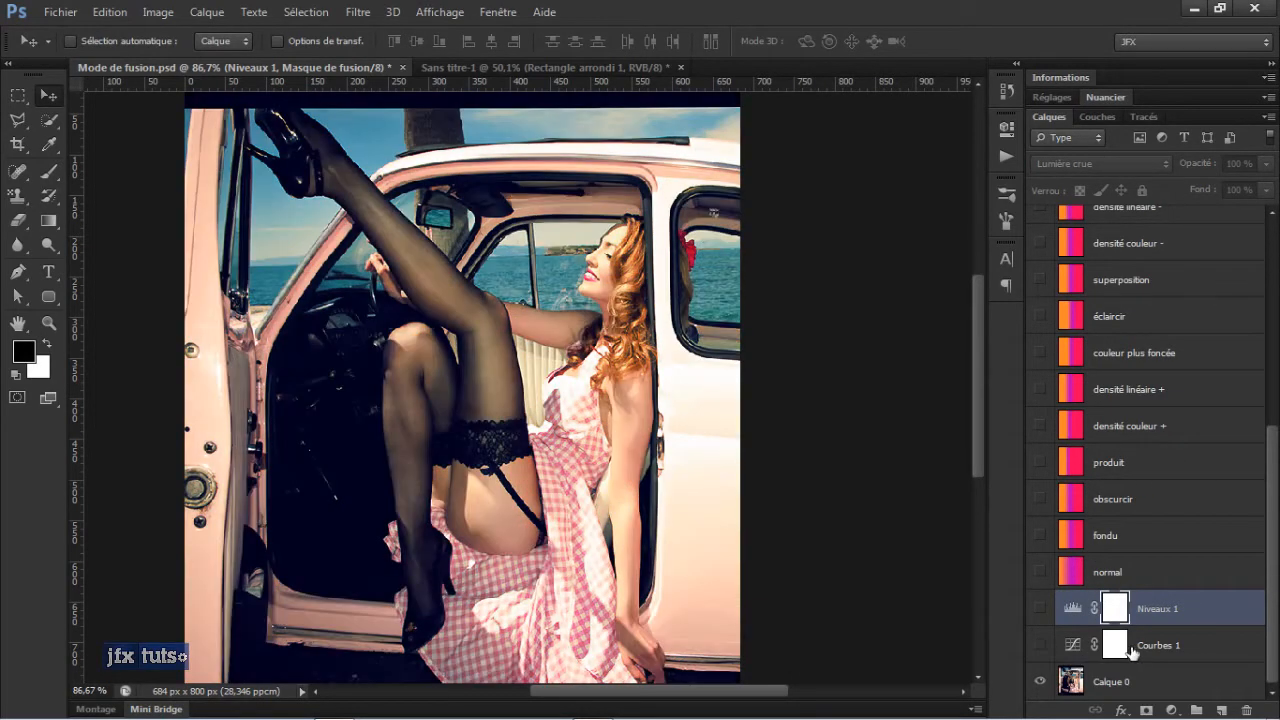
Select the Courbes 1 adjustment layer, show it, and show Niveaux 1 to combine both effects on the photo
{"action": "left_click", "coordinate": [1150, 648]}
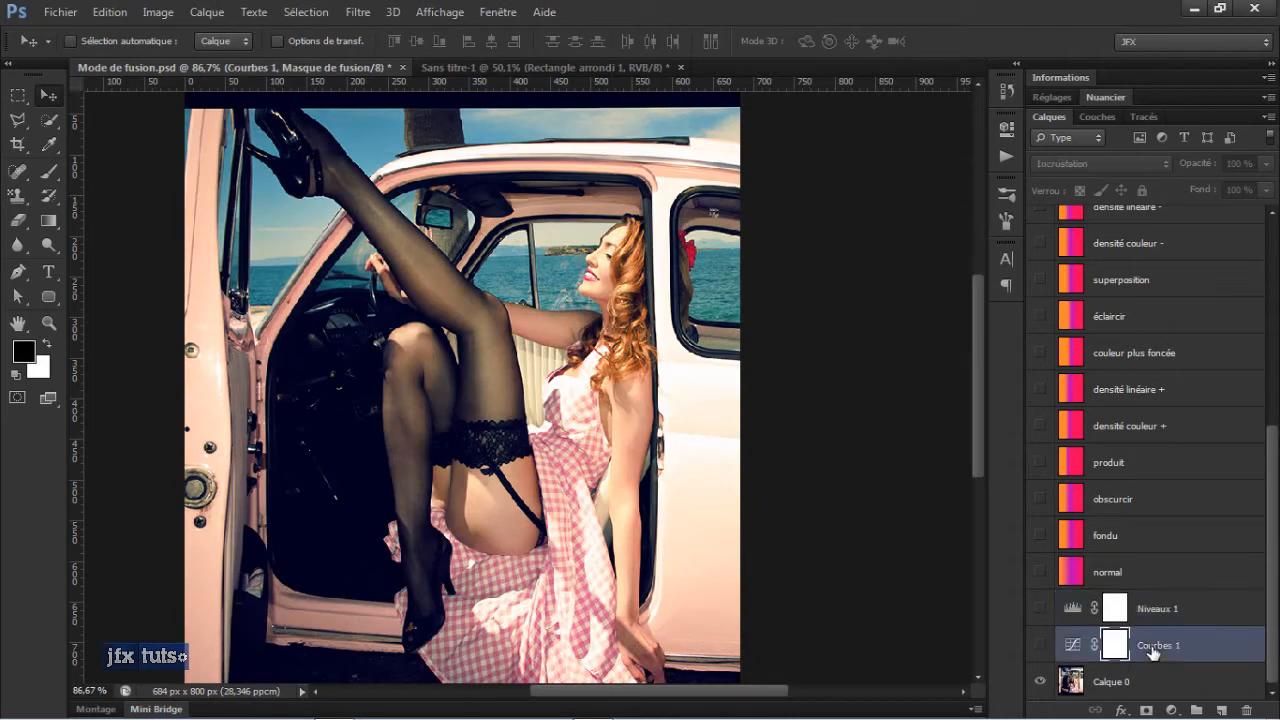
{"action": "left_click", "coordinate": [1041, 646]}
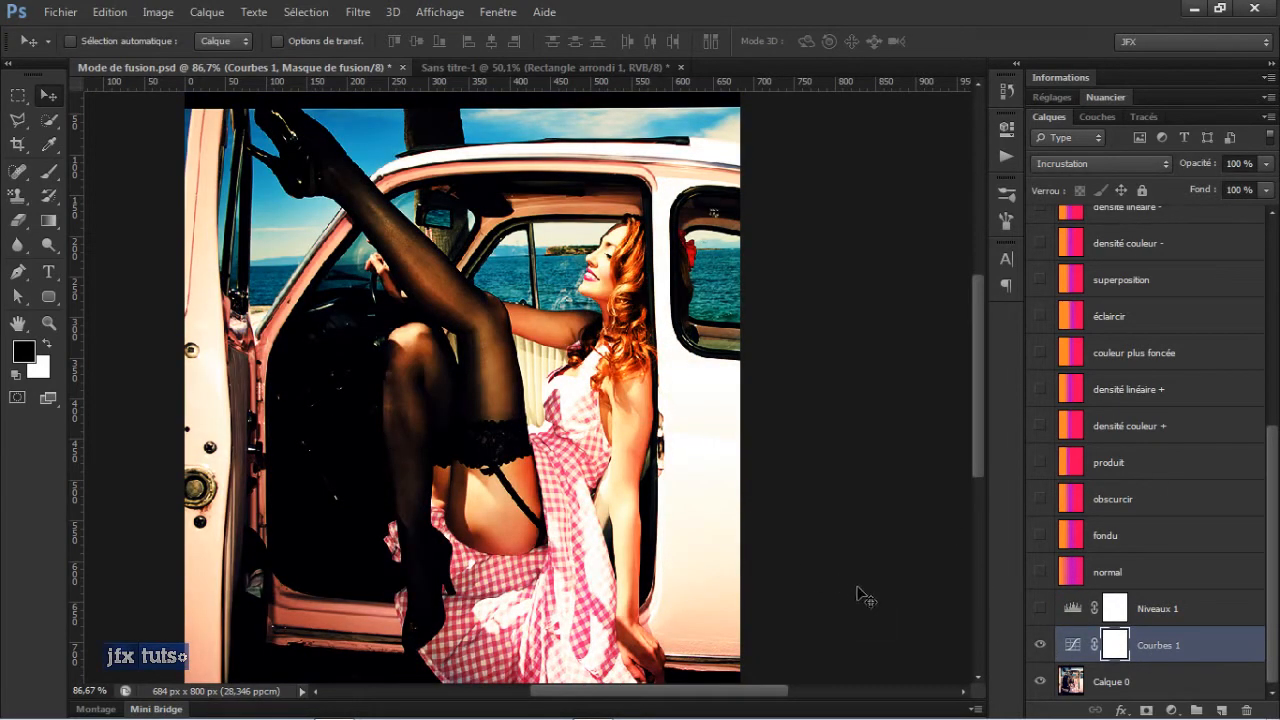
{"action": "left_click", "coordinate": [1040, 608]}
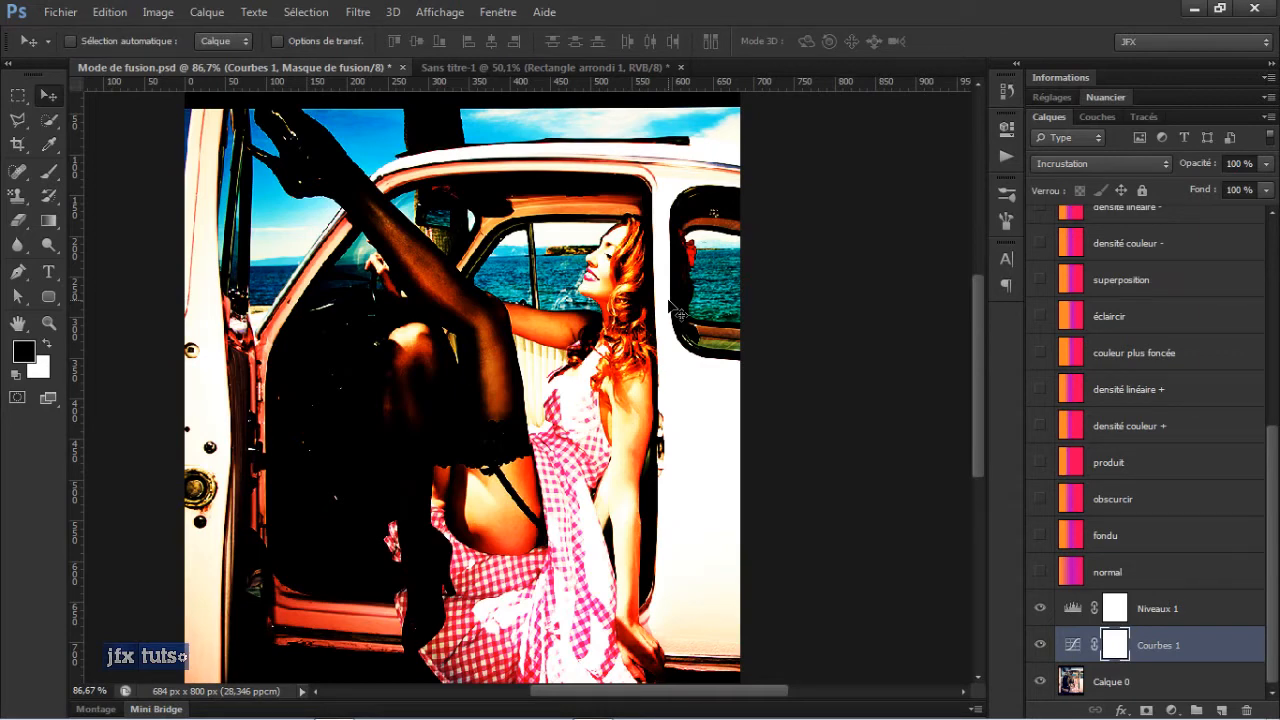
Switch to the Sans titre-1 document and move the grey rounded rectangle slightly left and up on the white canvas
{"action": "key", "text": "ctrl+Tab"}
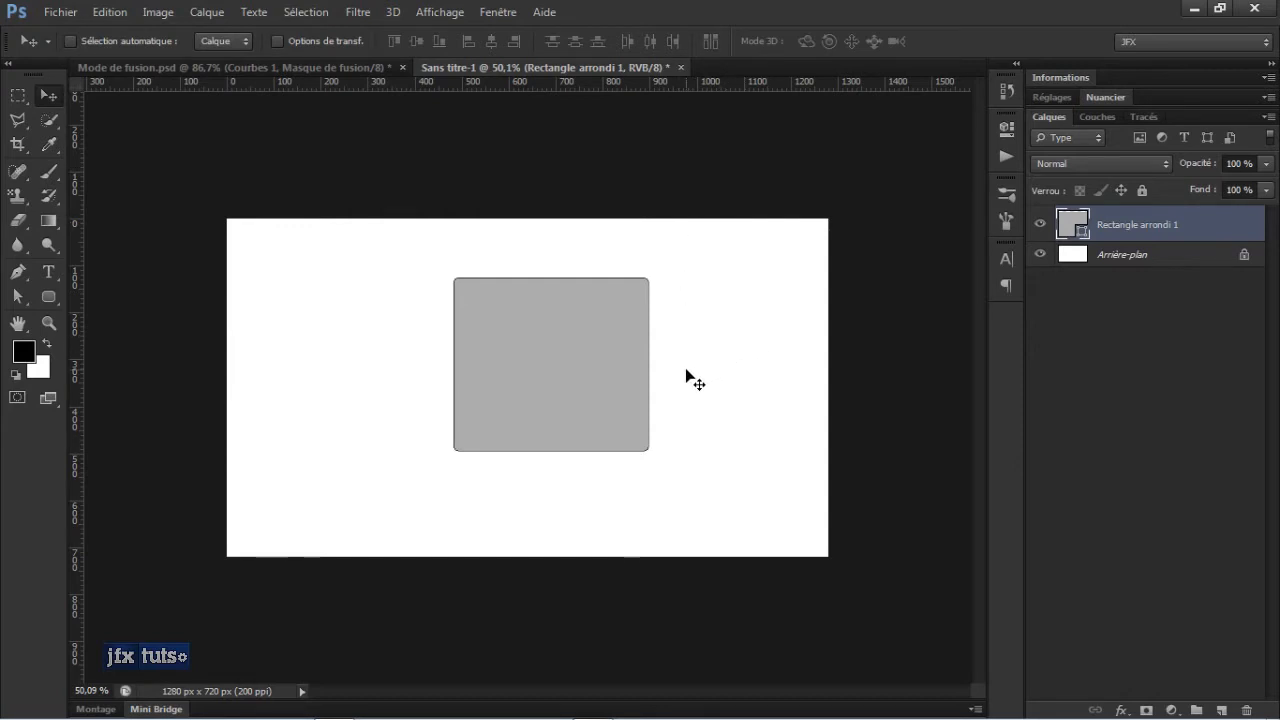
{"action": "scroll", "coordinate": [684, 373], "scroll_direction": "up", "scroll_amount": 2}
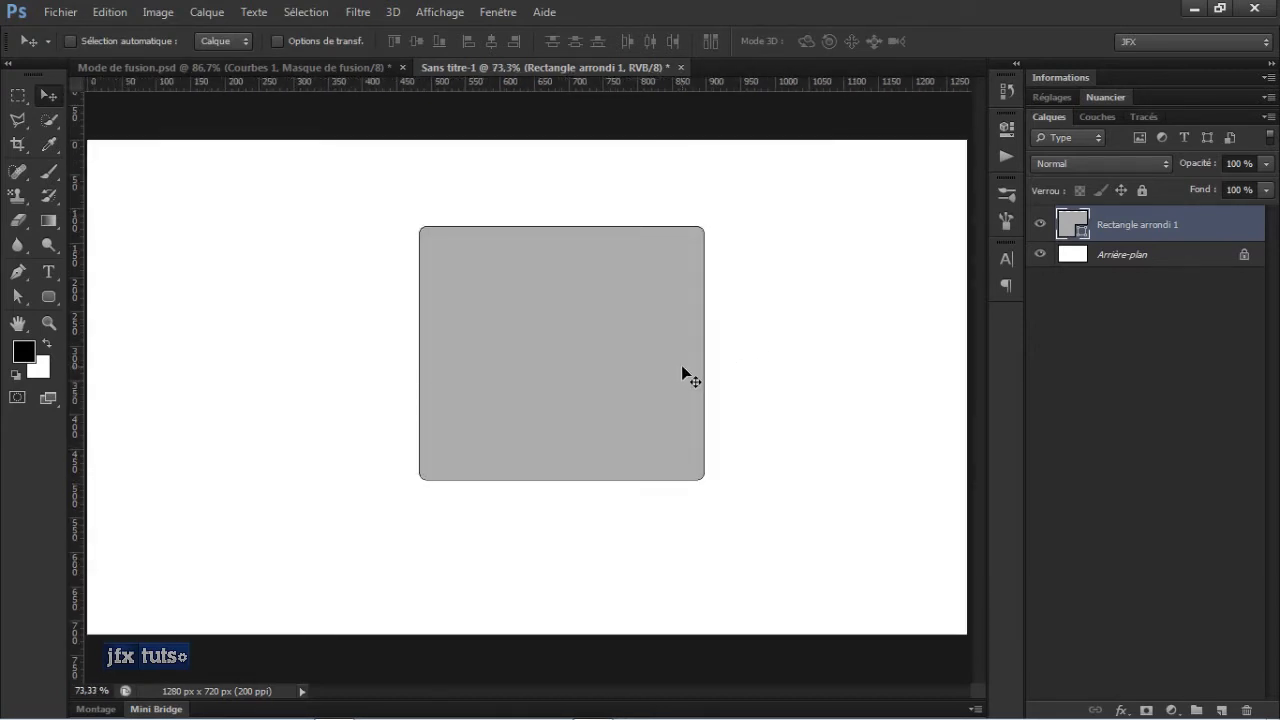
{"action": "left_click_drag", "start_coordinate": [604, 357], "coordinate": [550, 352]}
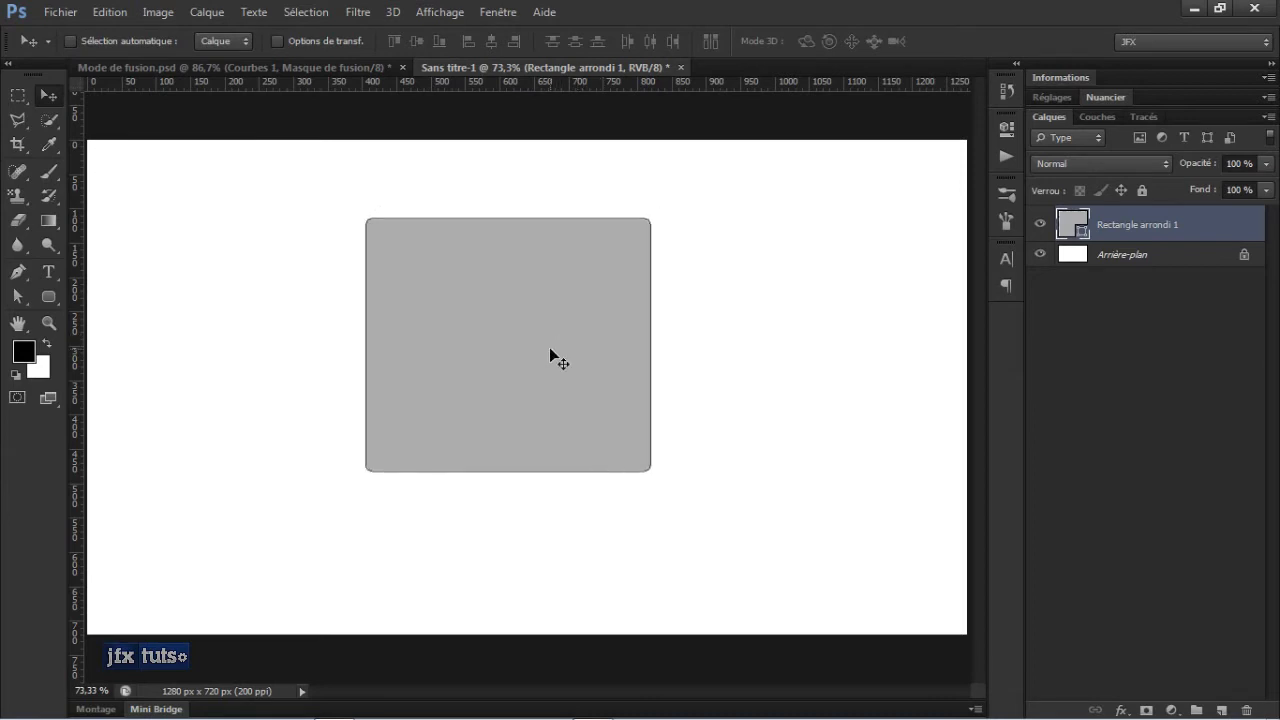
Open the blending options of the Rectangle arrondi 1 layer and place the dialog so the layer stack stays uncovered
{"action": "right_click", "coordinate": [1220, 225]}
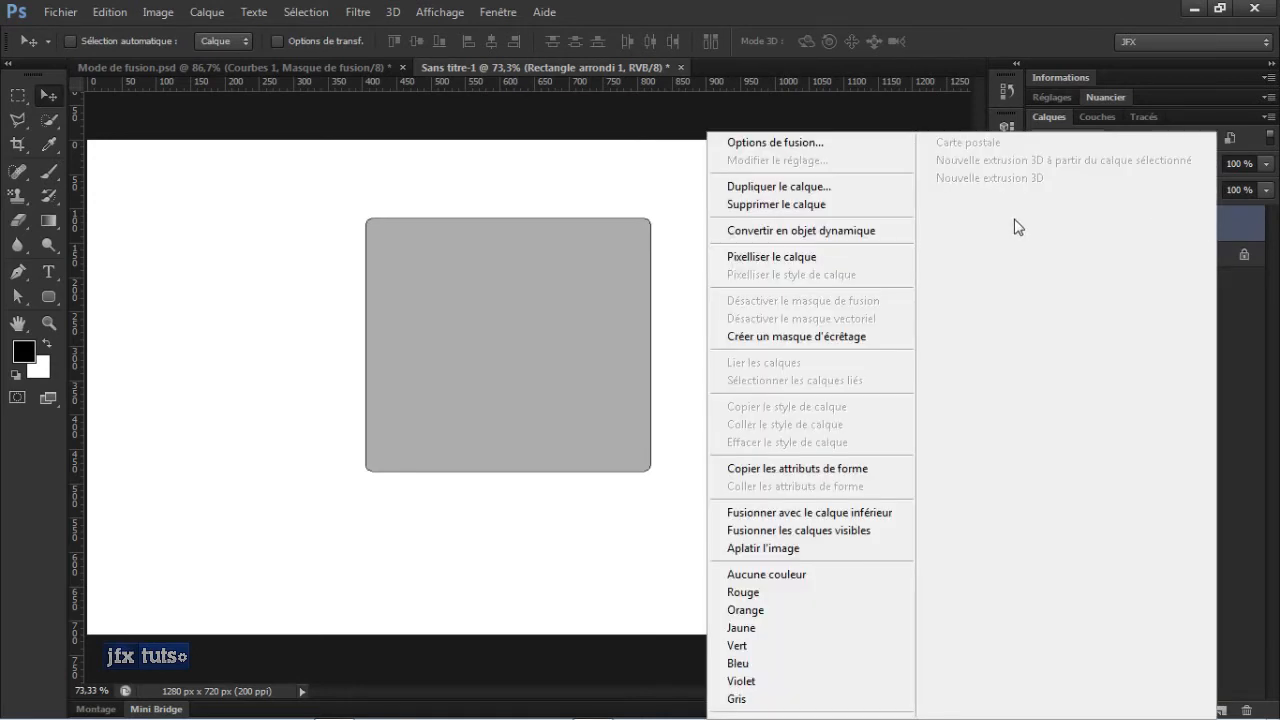
{"action": "left_click", "coordinate": [787, 152]}
{"action": "left_click_drag", "start_coordinate": [870, 138], "coordinate": [839, 177]}
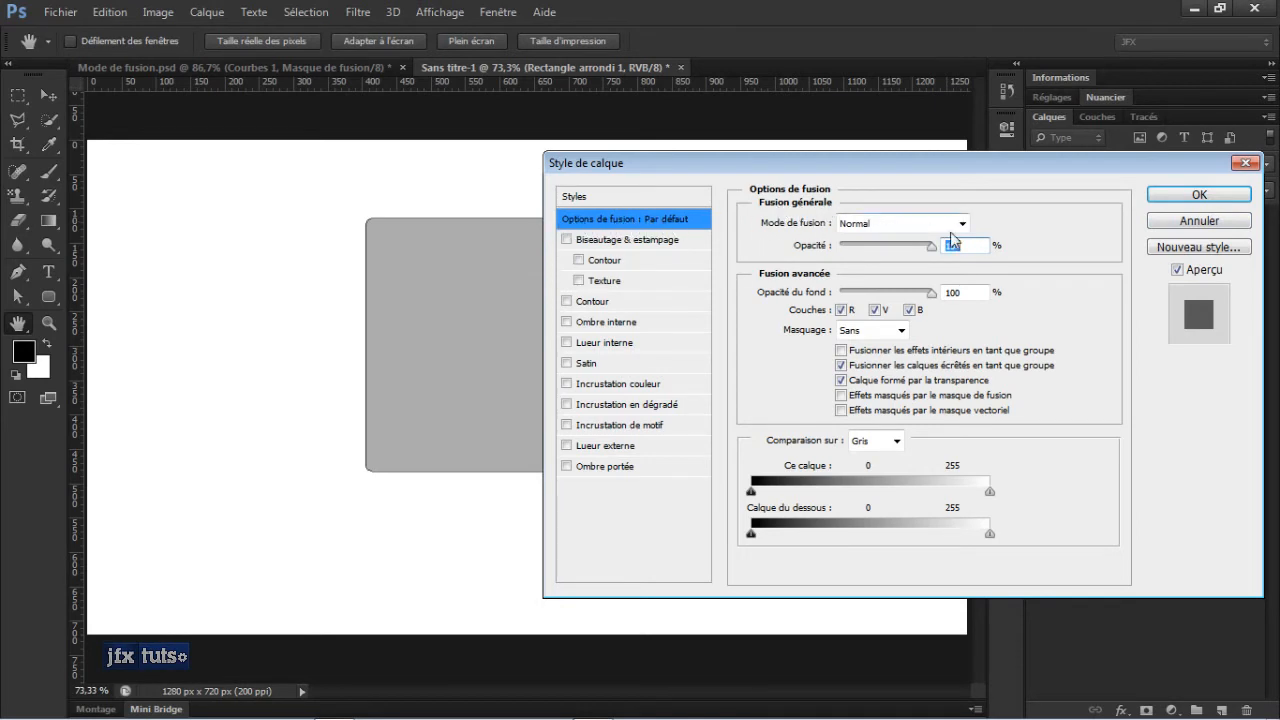
{"action": "left_click_drag", "start_coordinate": [1119, 165], "coordinate": [1131, 298]}
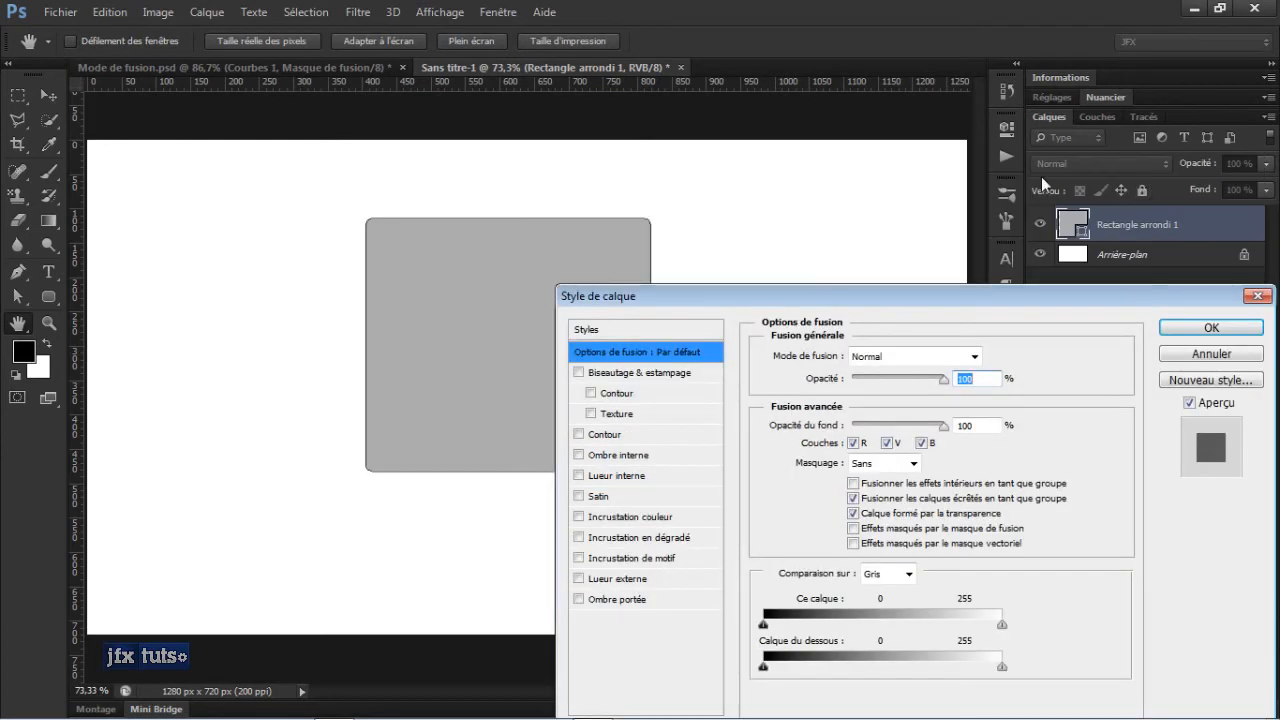
Try the Obscurcir blend mode on the rounded rectangle in its blending options, and restore Normal
{"action": "left_click", "coordinate": [968, 358]}
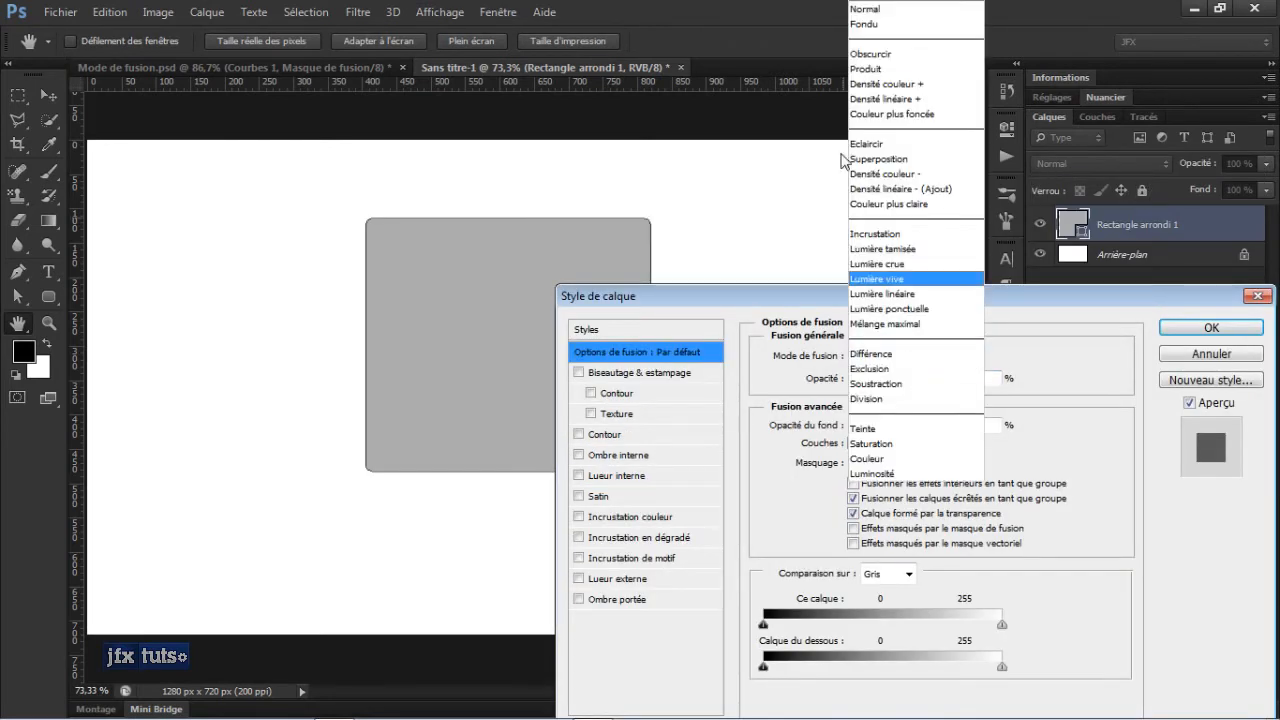
{"action": "left_click", "coordinate": [887, 55]}
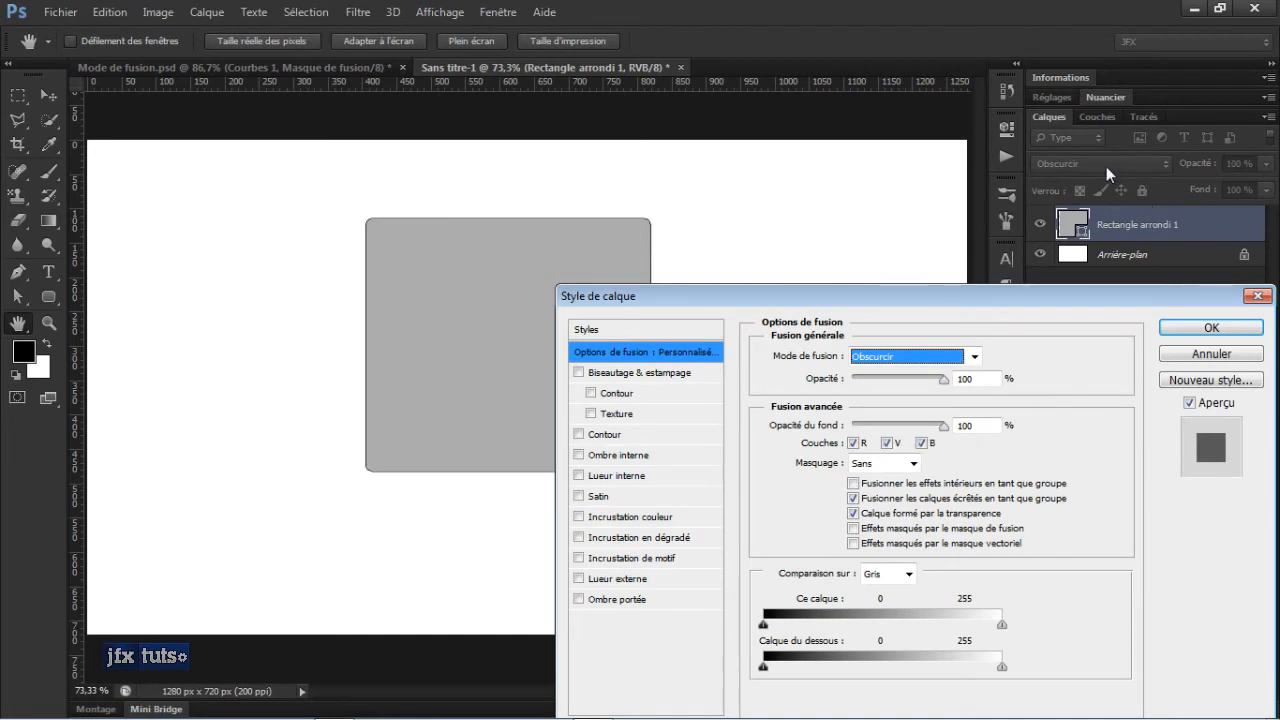
{"action": "left_click", "coordinate": [972, 356]}
{"action": "left_click", "coordinate": [905, 14]}
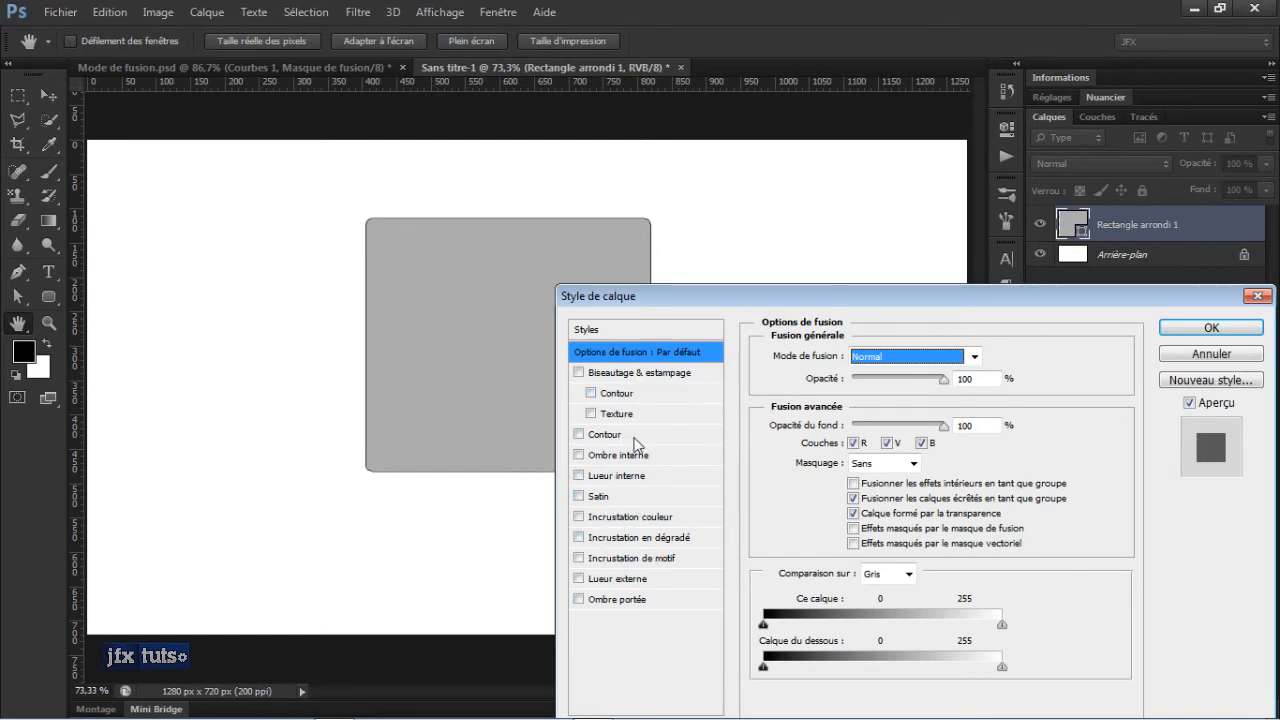
Preview the pink wavy-striped preset style on the rounded rectangle, comparing it with no style
{"action": "left_click", "coordinate": [613, 333]}
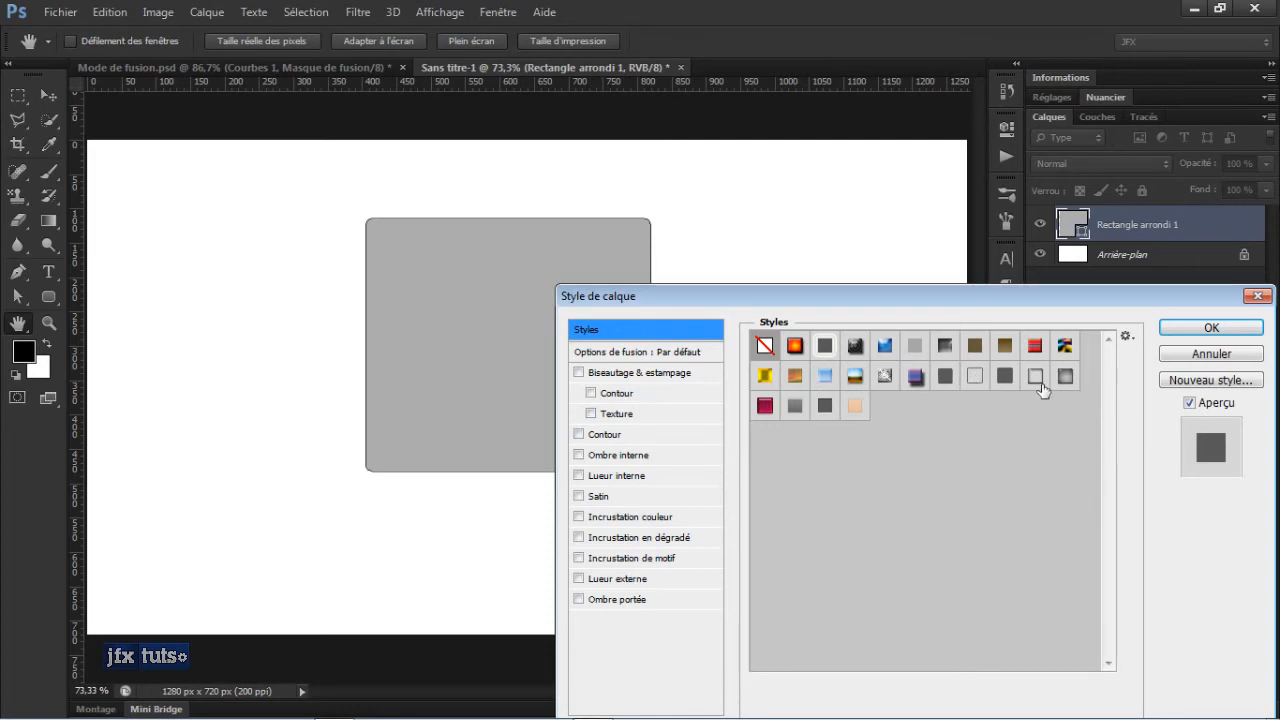
{"action": "left_click", "coordinate": [765, 406]}
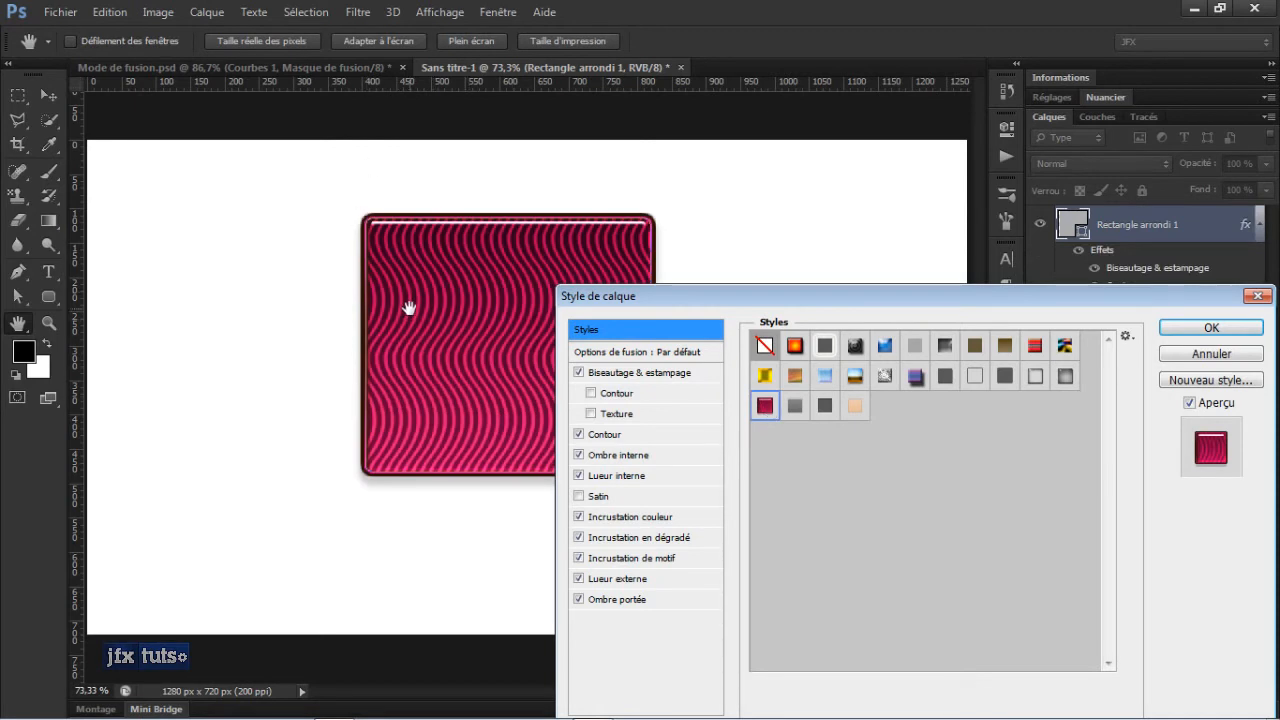
{"action": "left_click", "coordinate": [766, 345]}
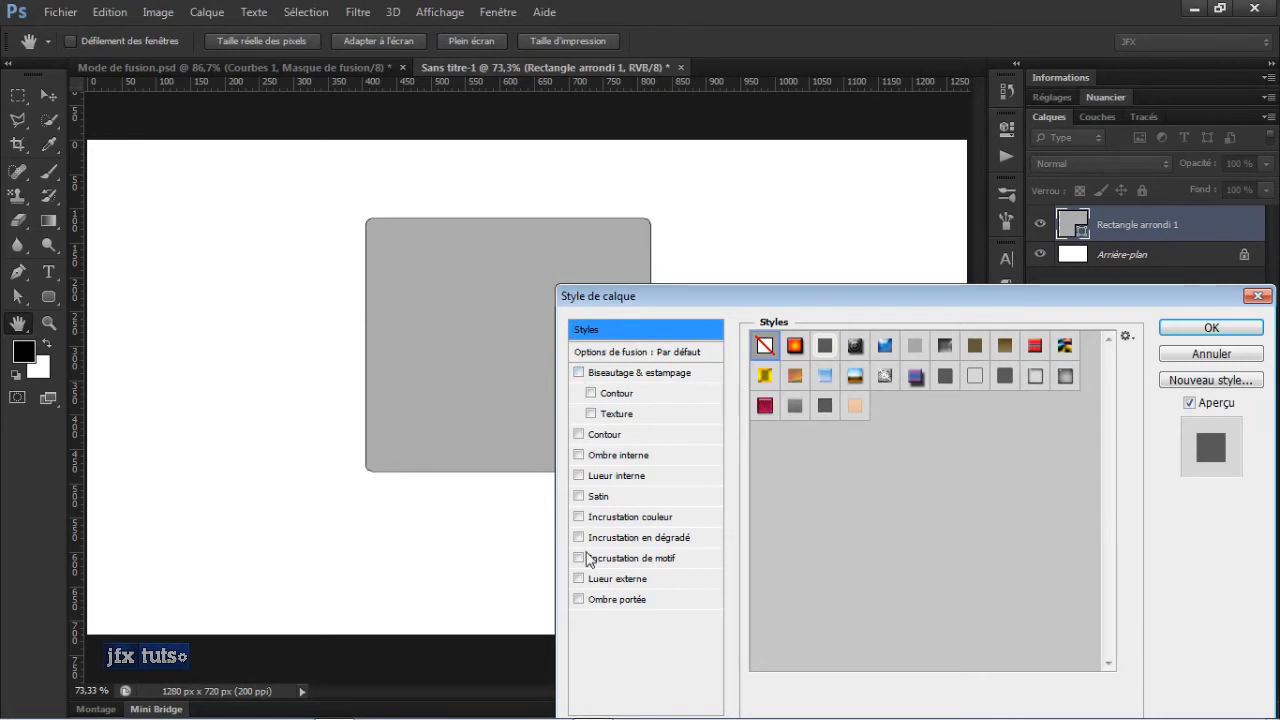
{"action": "left_click", "coordinate": [765, 406]}
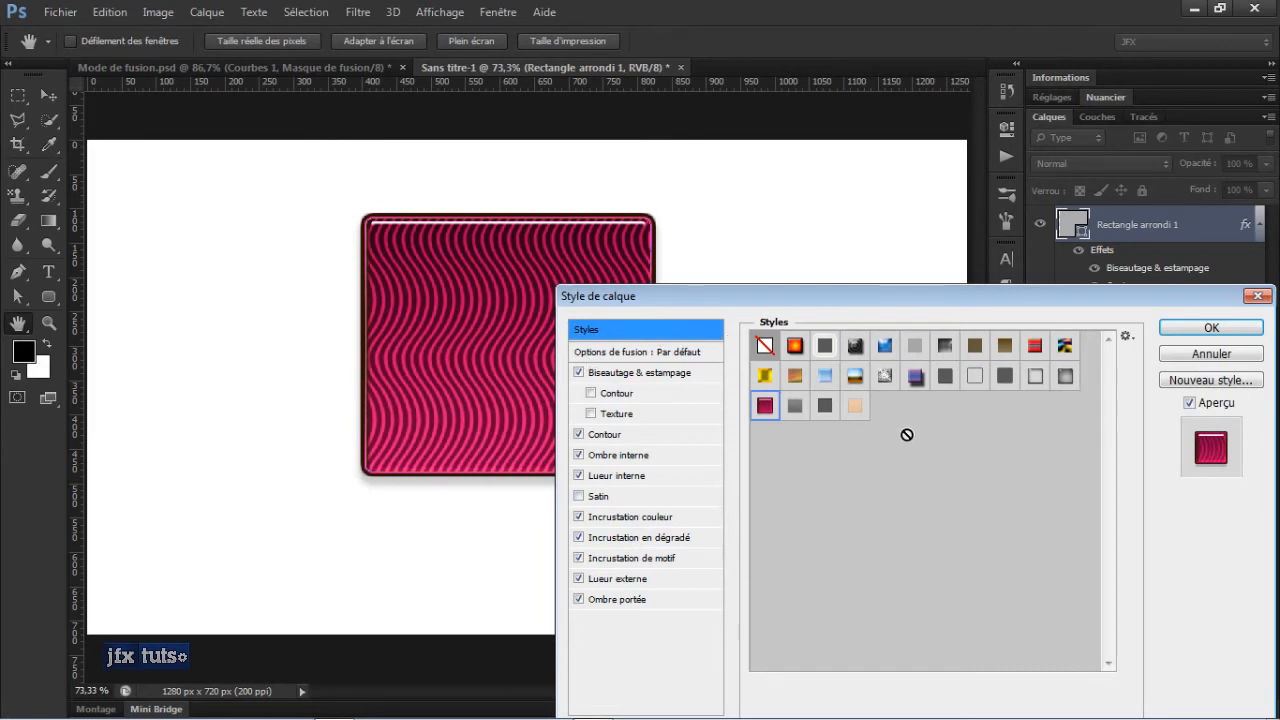
Preview various preset styles on the rounded rectangle, including the drop shadow, puzzle texture and striped fabric, ending with the grey gradient style
{"action": "left_click", "coordinate": [942, 382]}
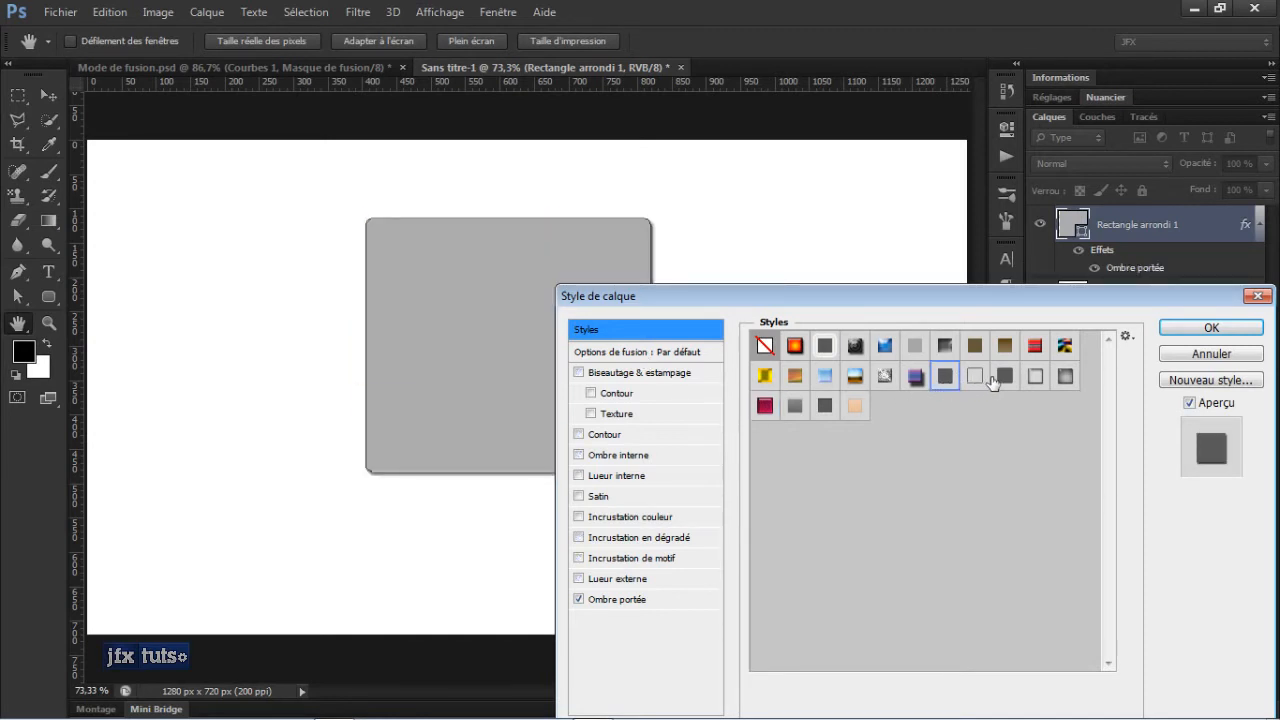
{"action": "left_click", "coordinate": [996, 380]}
{"action": "left_click", "coordinate": [1065, 378]}
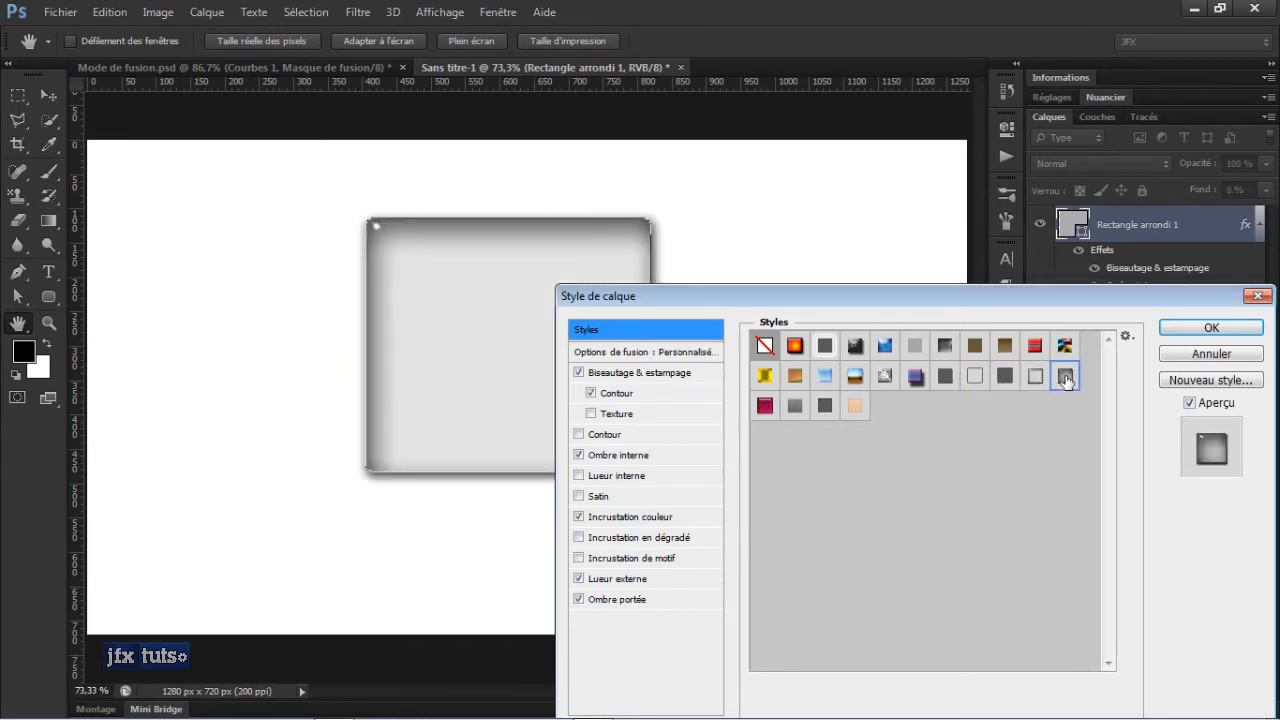
{"action": "left_click", "coordinate": [956, 346]}
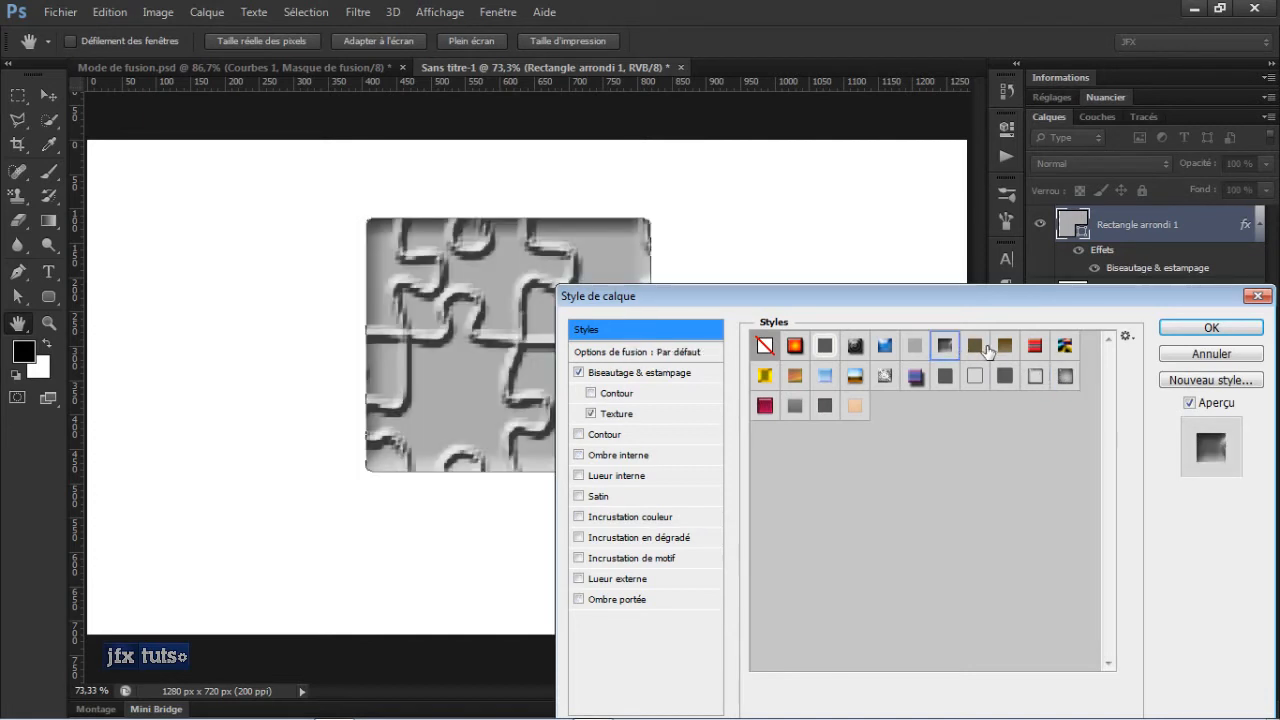
{"action": "left_click", "coordinate": [978, 347]}
{"action": "left_click", "coordinate": [1005, 347]}
{"action": "left_click", "coordinate": [1035, 347]}
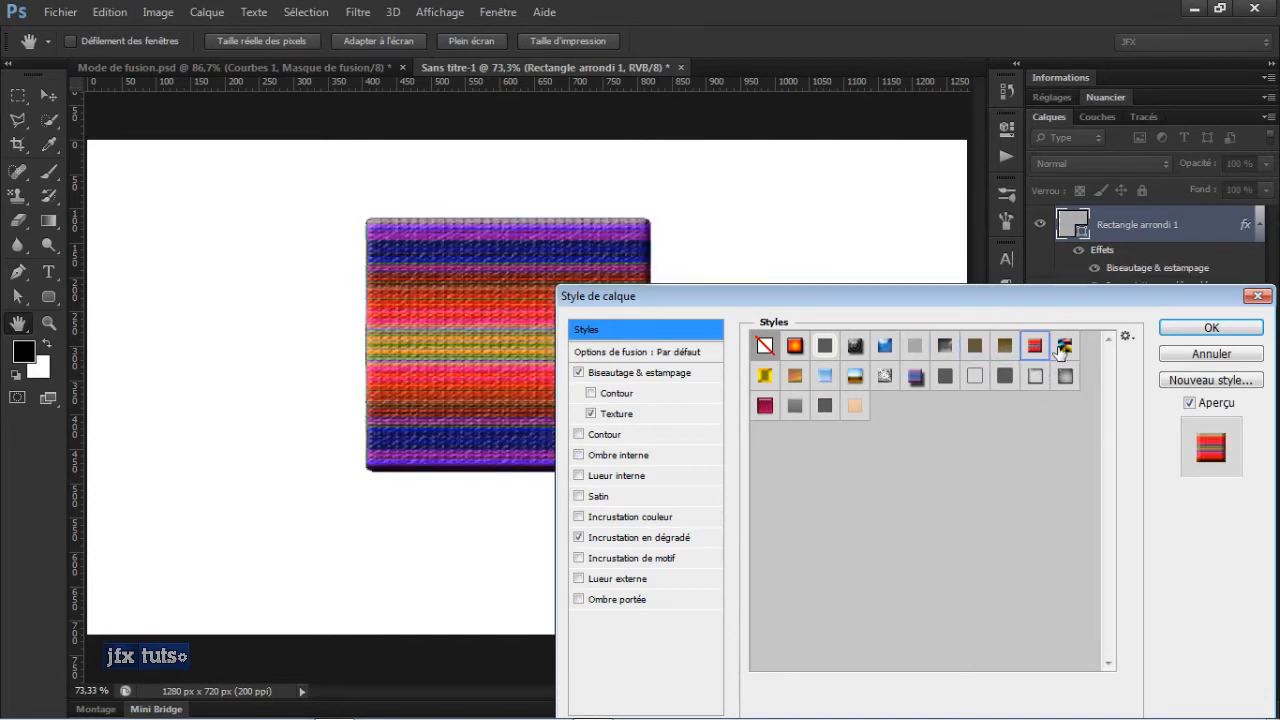
{"action": "left_click", "coordinate": [1063, 347]}
{"action": "left_click", "coordinate": [795, 405]}
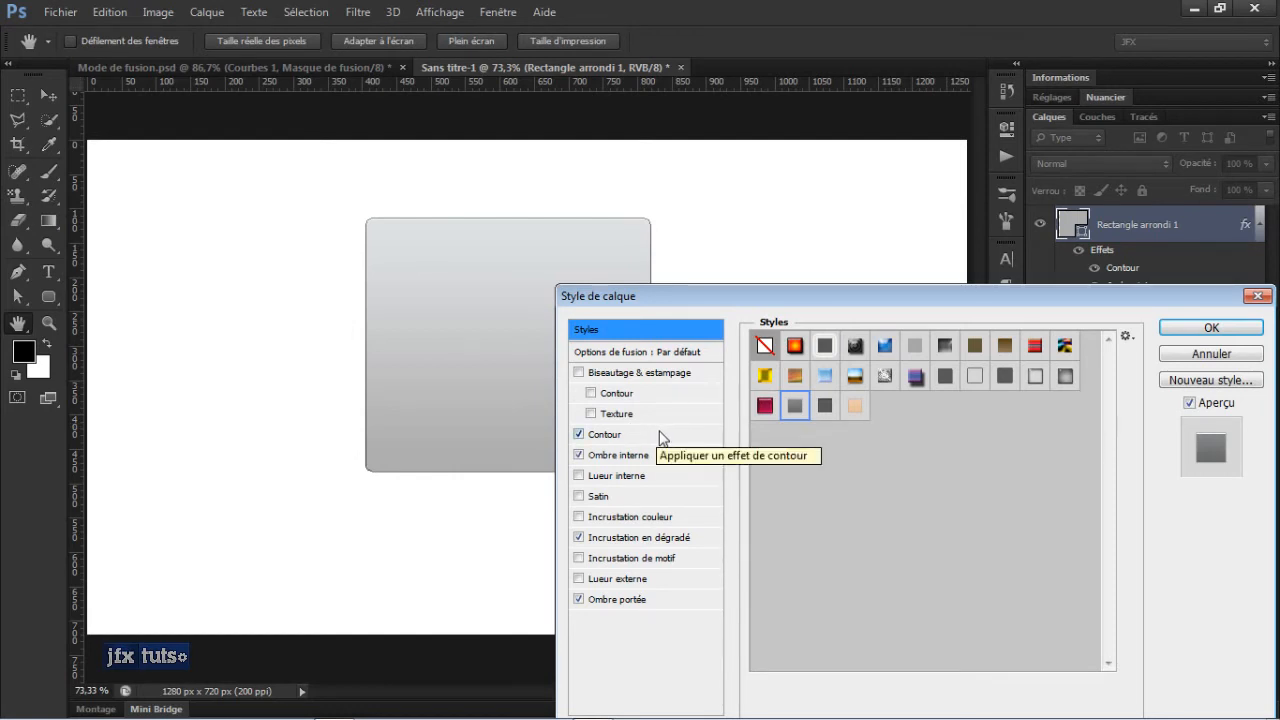
Look through the available style libraries without loading one, and remove the preset style from the rounded rectangle
{"action": "left_click", "coordinate": [1126, 338]}
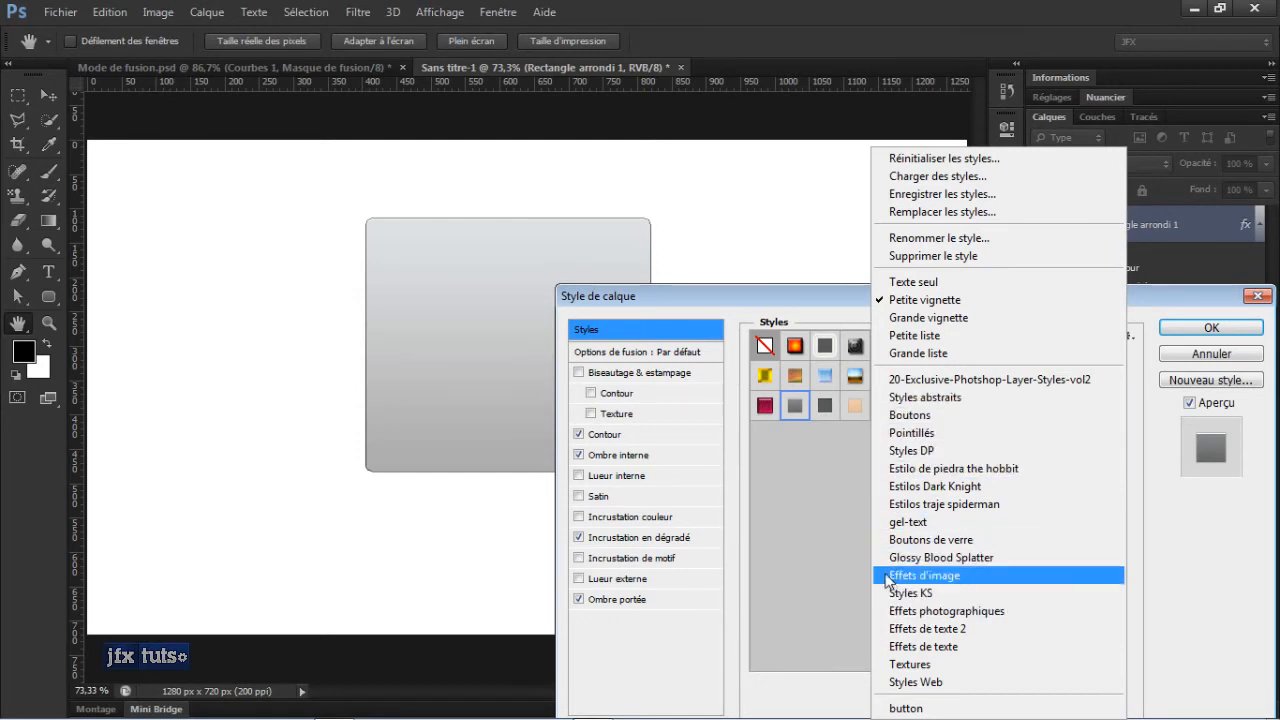
{"action": "left_click", "coordinate": [804, 490]}
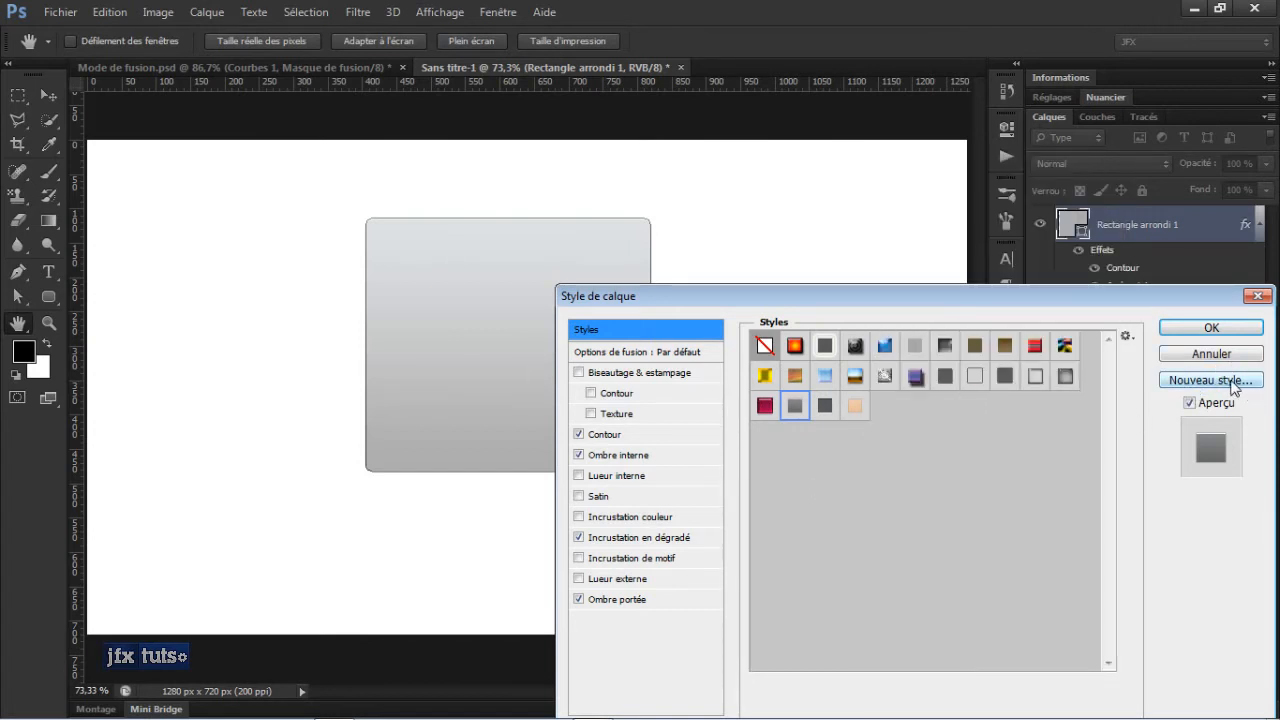
{"action": "left_click", "coordinate": [760, 345]}
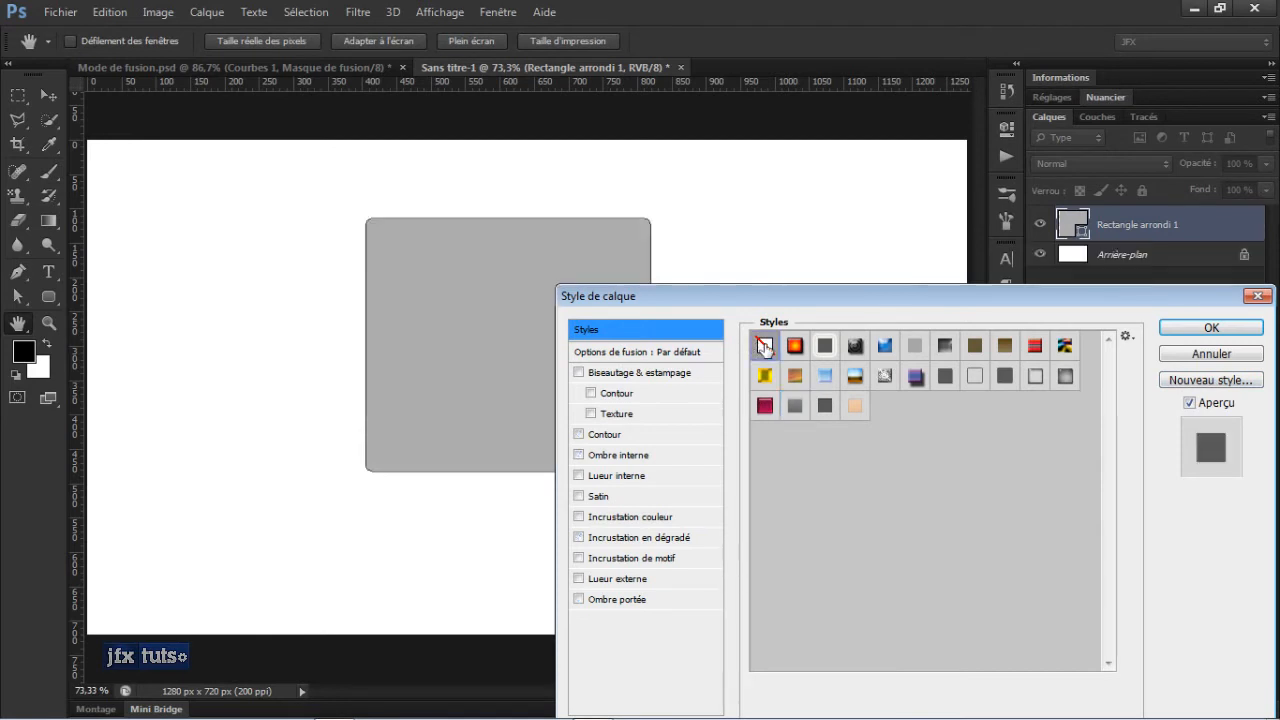
Add a Biseautage & estampage effect to the rounded rectangle with depth 439 %, size 38 px and softening 3 px
{"action": "left_click", "coordinate": [632, 352]}
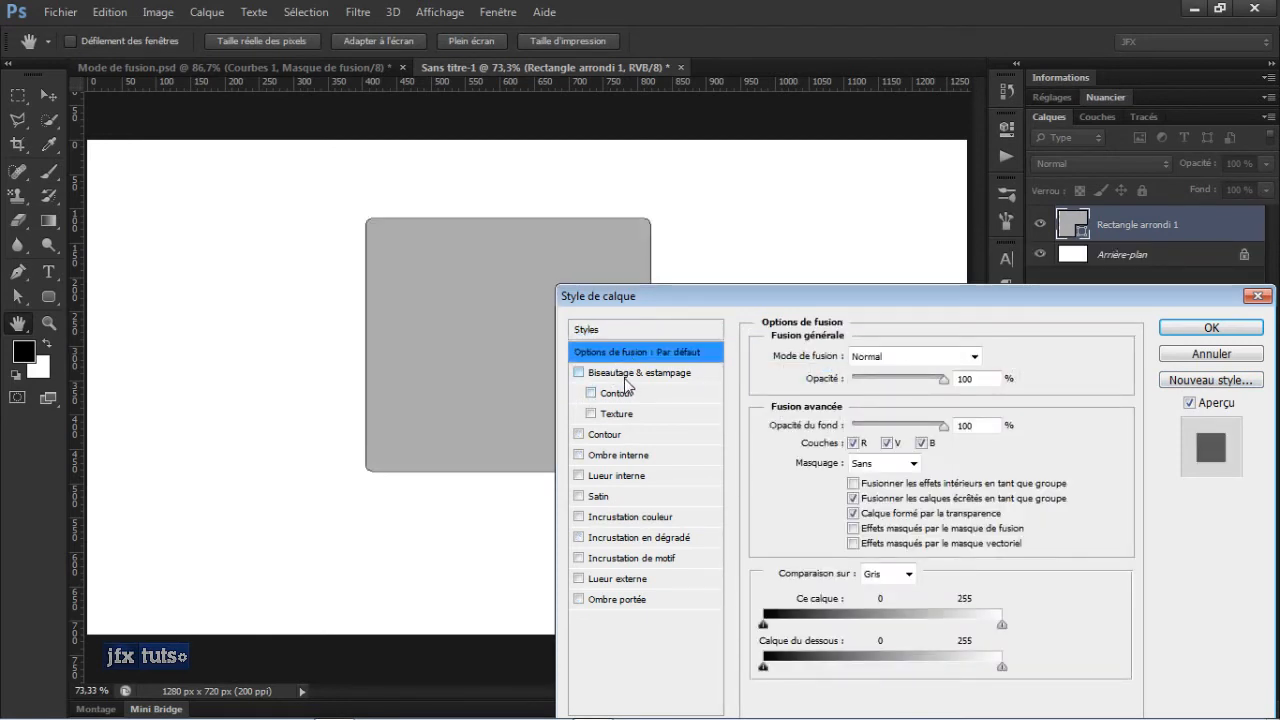
{"action": "left_click", "coordinate": [614, 375]}
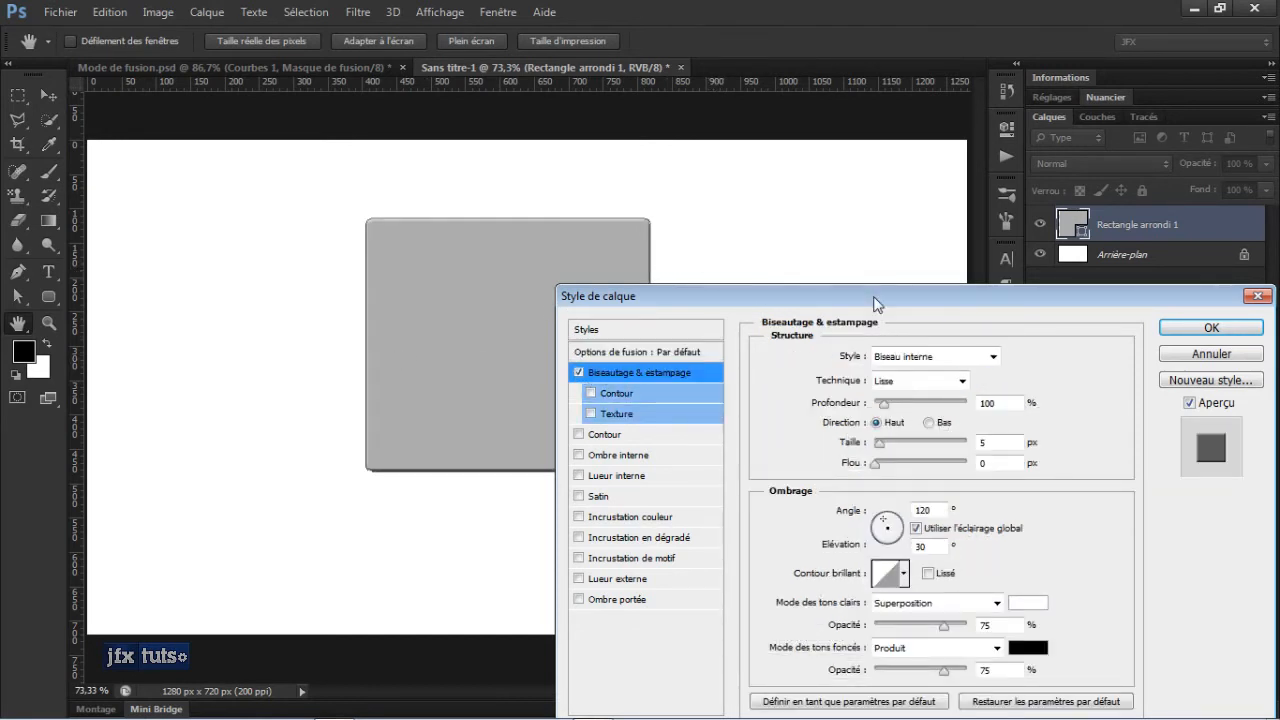
{"action": "left_click_drag", "start_coordinate": [871, 300], "coordinate": [864, 257]}
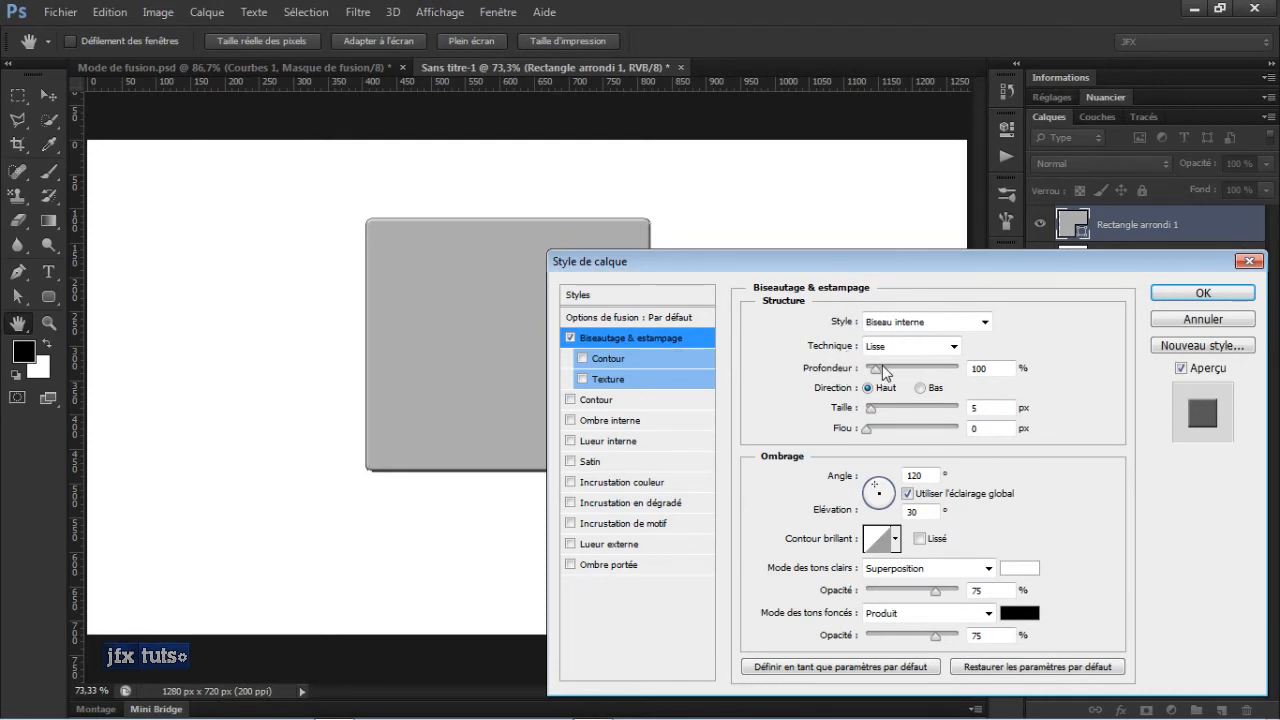
{"action": "left_click_drag", "start_coordinate": [883, 370], "coordinate": [886, 434]}
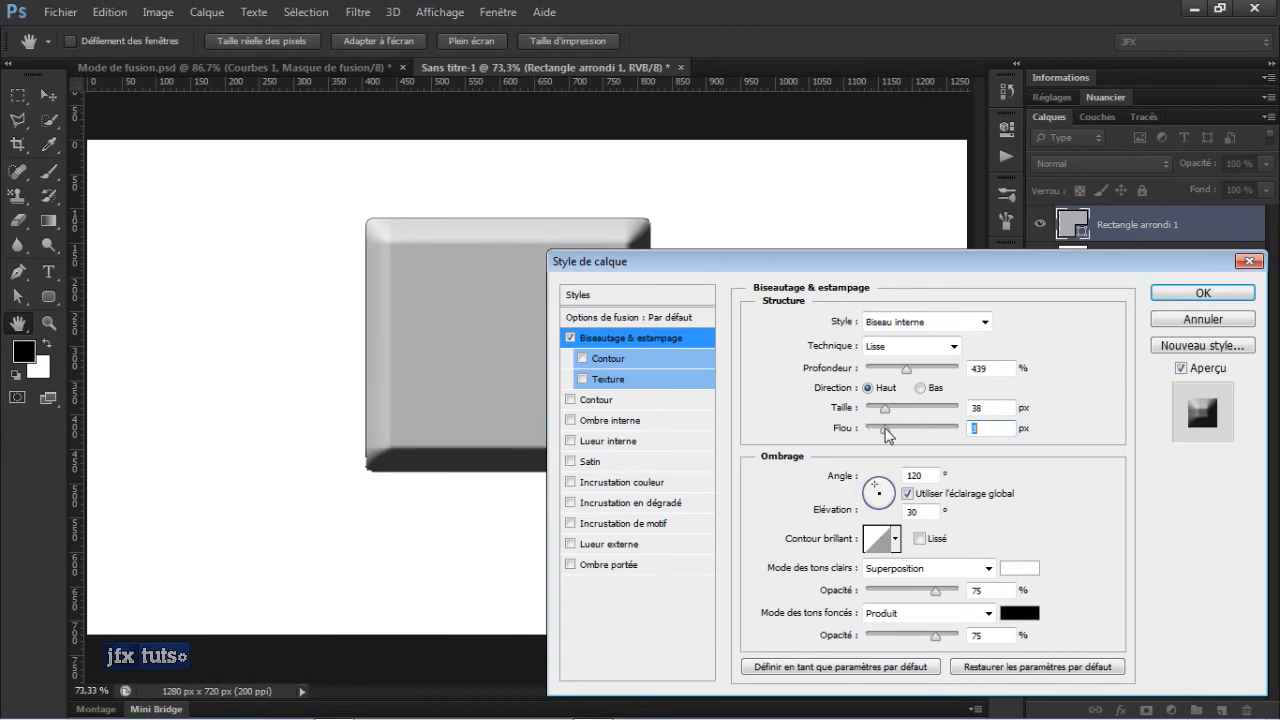
{"action": "left_click", "coordinate": [896, 541]}
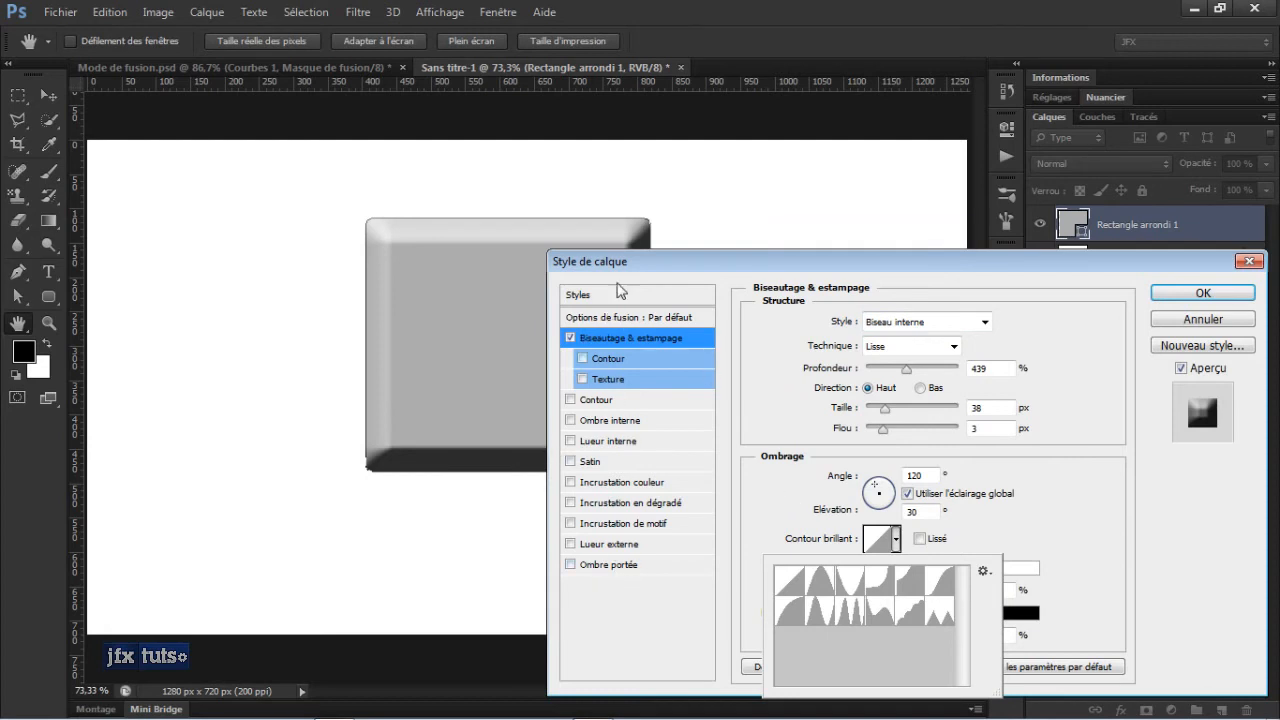
{"action": "left_click", "coordinate": [1003, 540]}
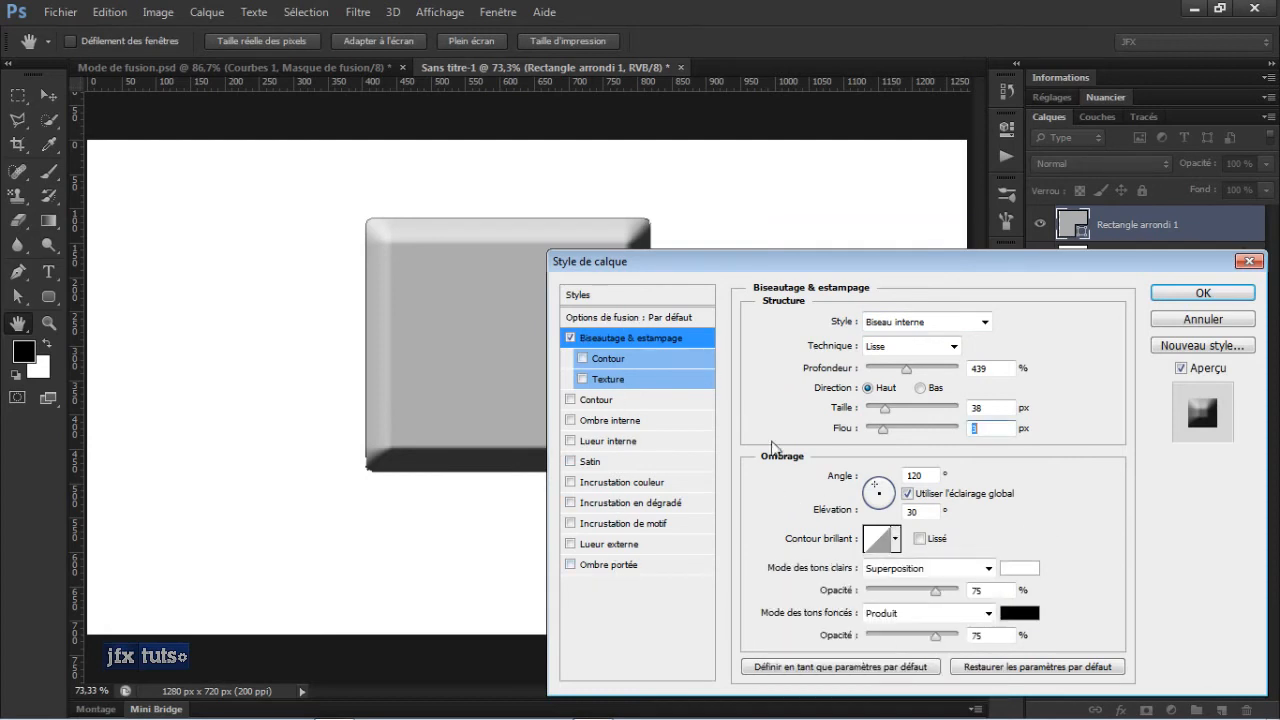
Switch on the Contour stroke and texture the rounded rectangle's bevel with the last, red pattern
{"action": "left_click", "coordinate": [571, 400]}
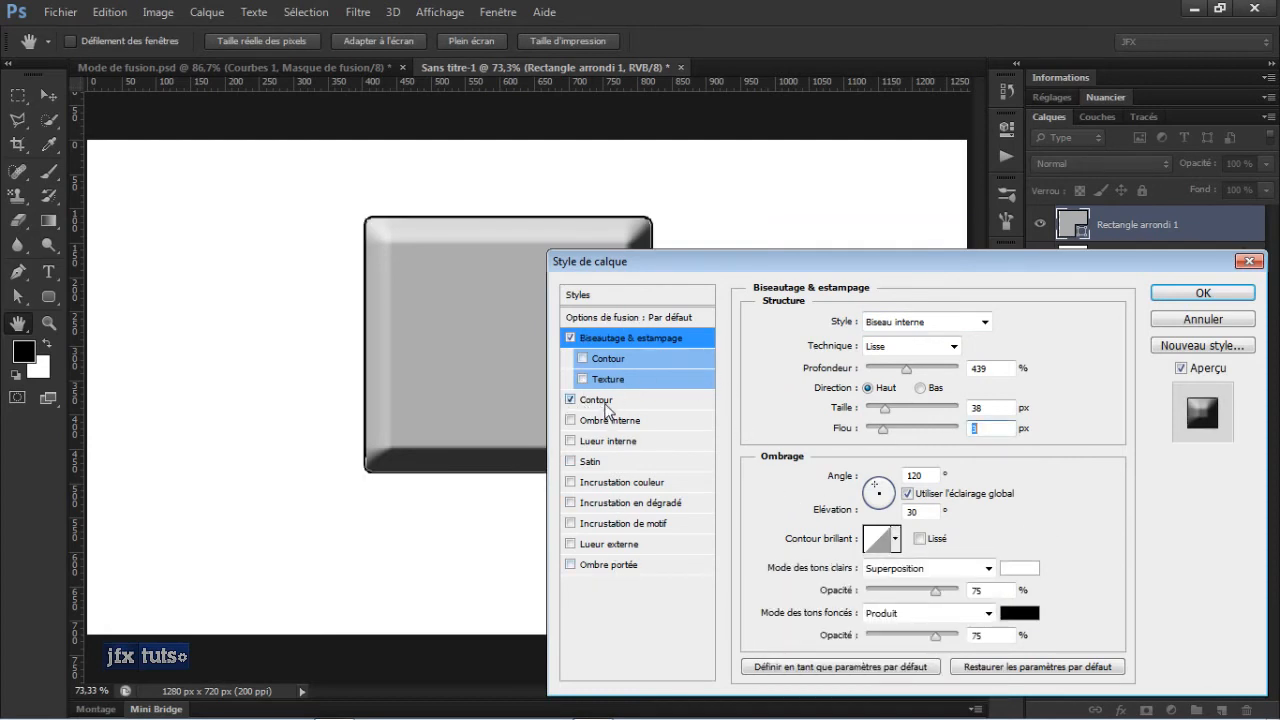
{"action": "left_click", "coordinate": [603, 401]}
{"action": "left_click", "coordinate": [603, 379]}
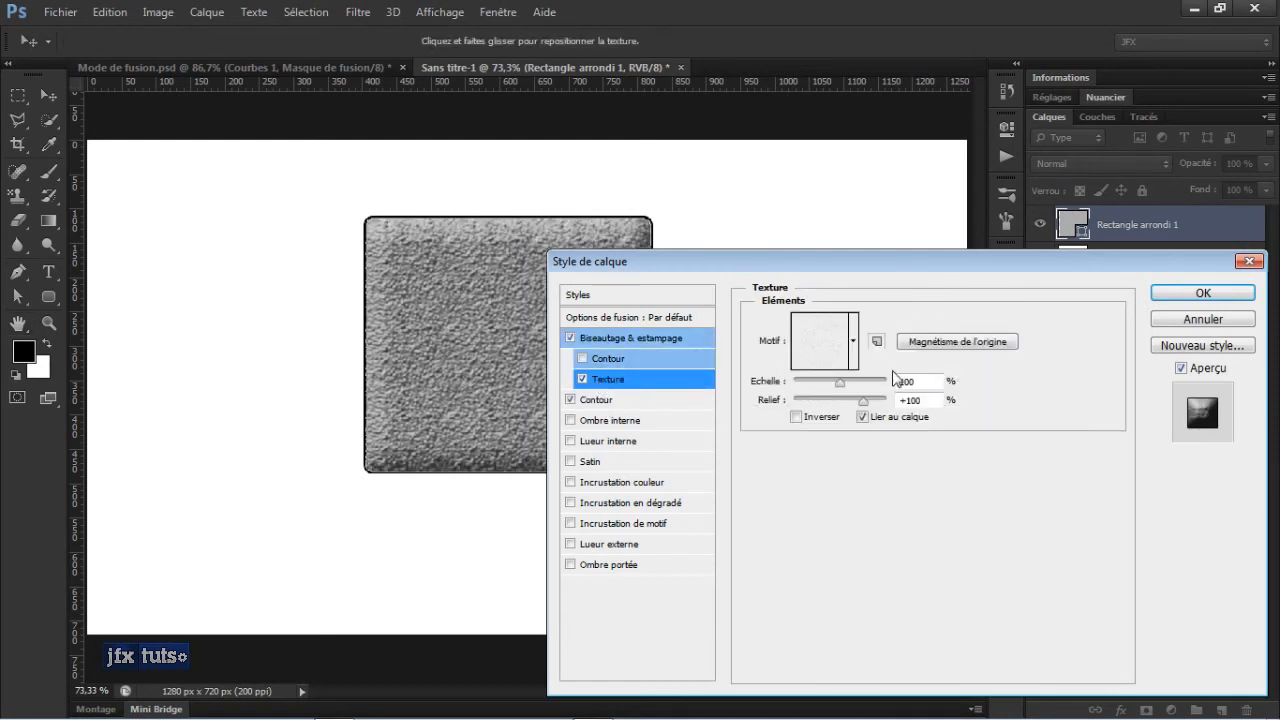
{"action": "left_click", "coordinate": [853, 341]}
{"action": "left_click", "coordinate": [828, 401]}
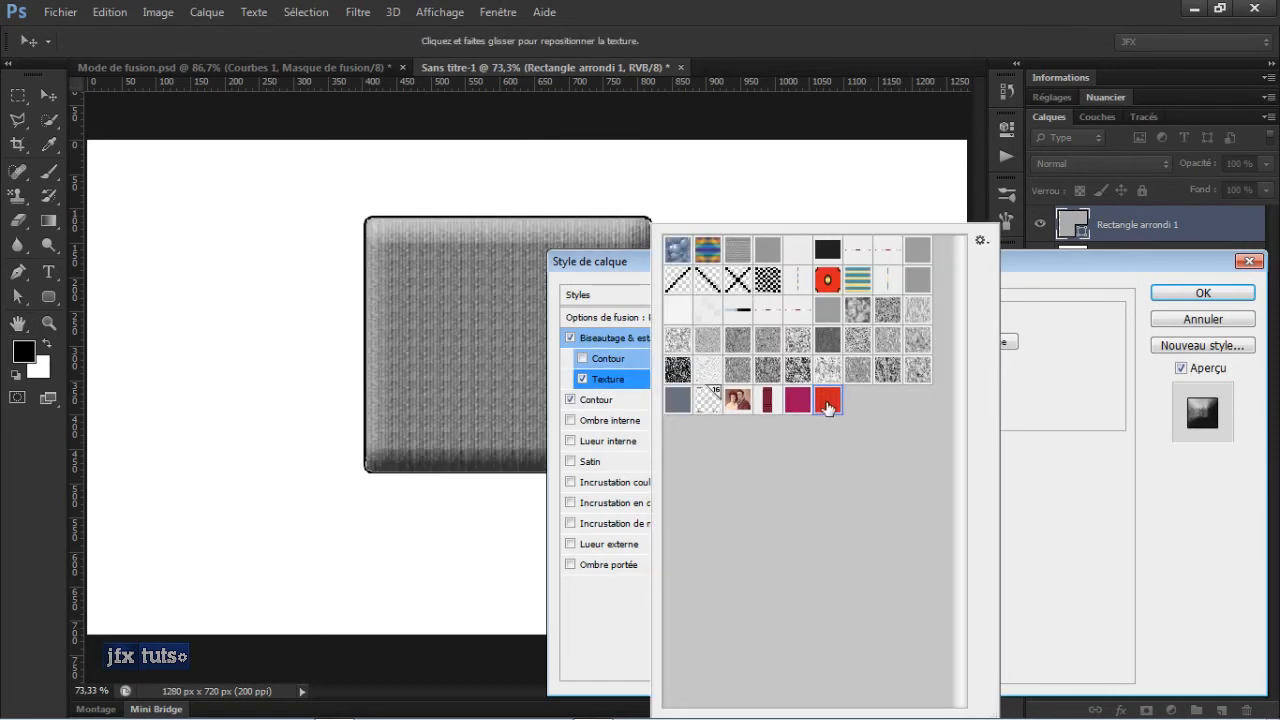
{"action": "left_click", "coordinate": [1050, 427]}
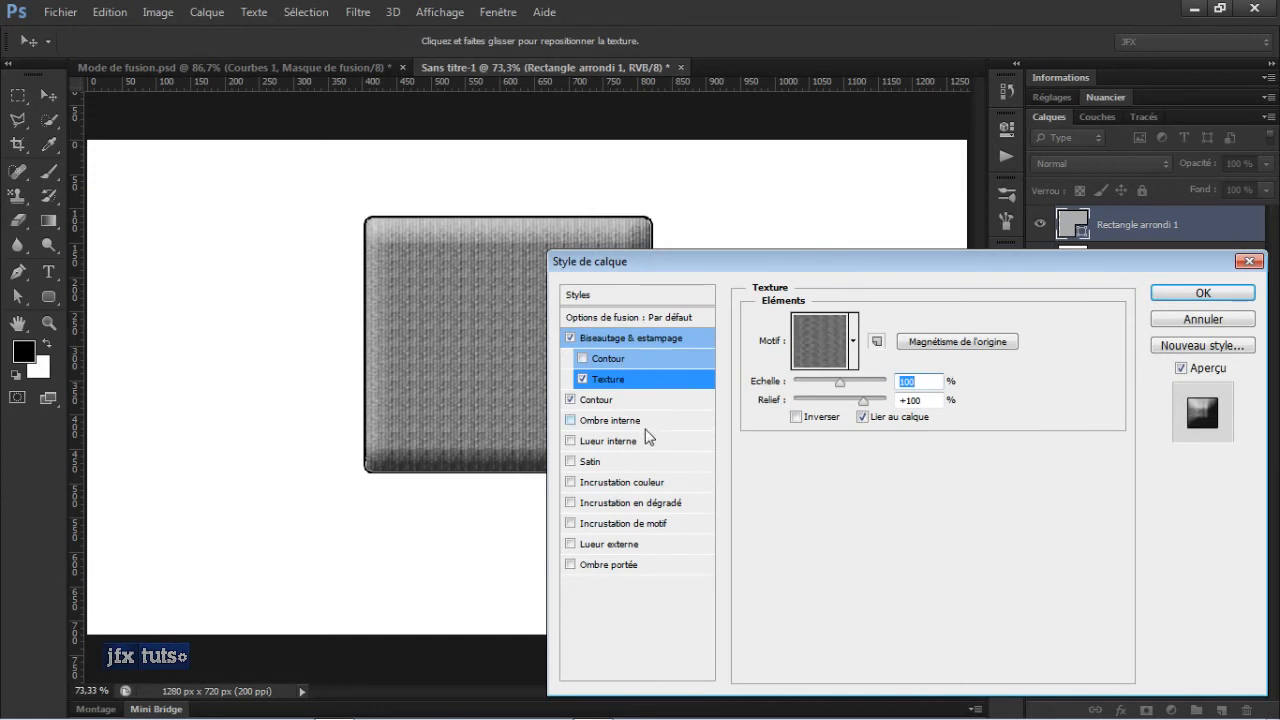
Remove the Contour stroke from the rounded rectangle, and try the Ombre interne effect before switching it off
{"action": "left_click", "coordinate": [571, 400]}
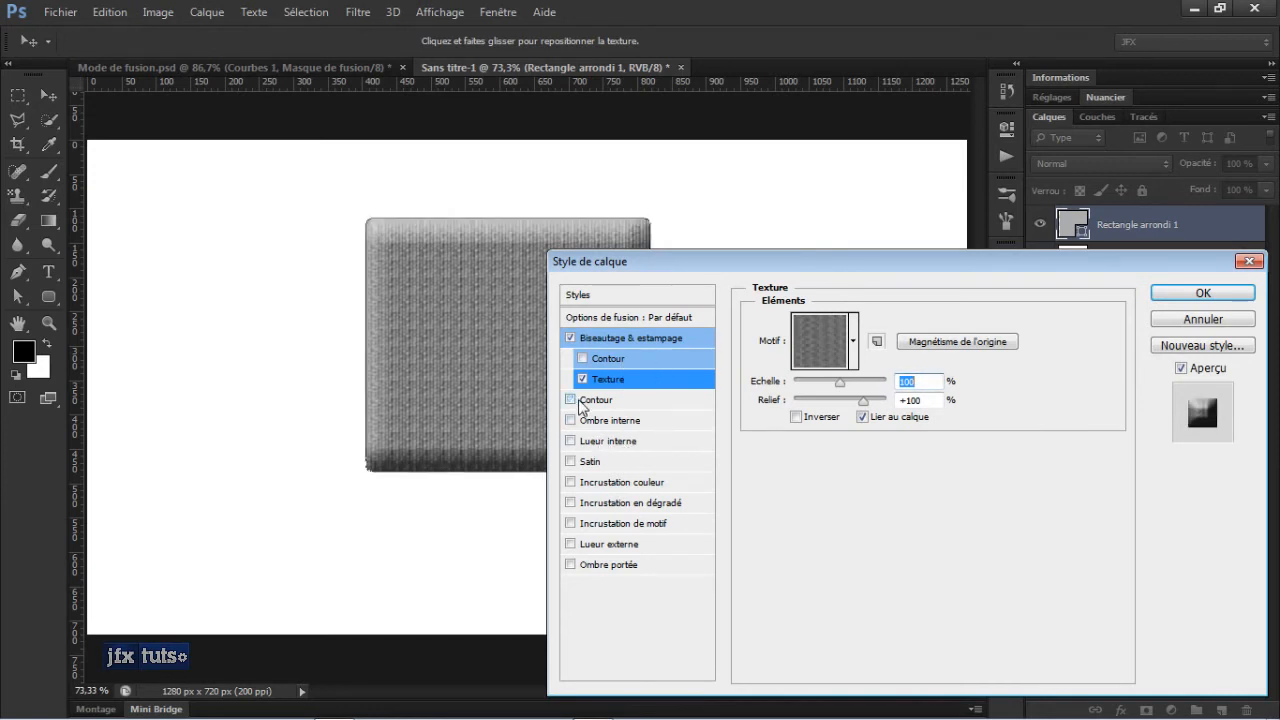
{"action": "left_click", "coordinate": [586, 421]}
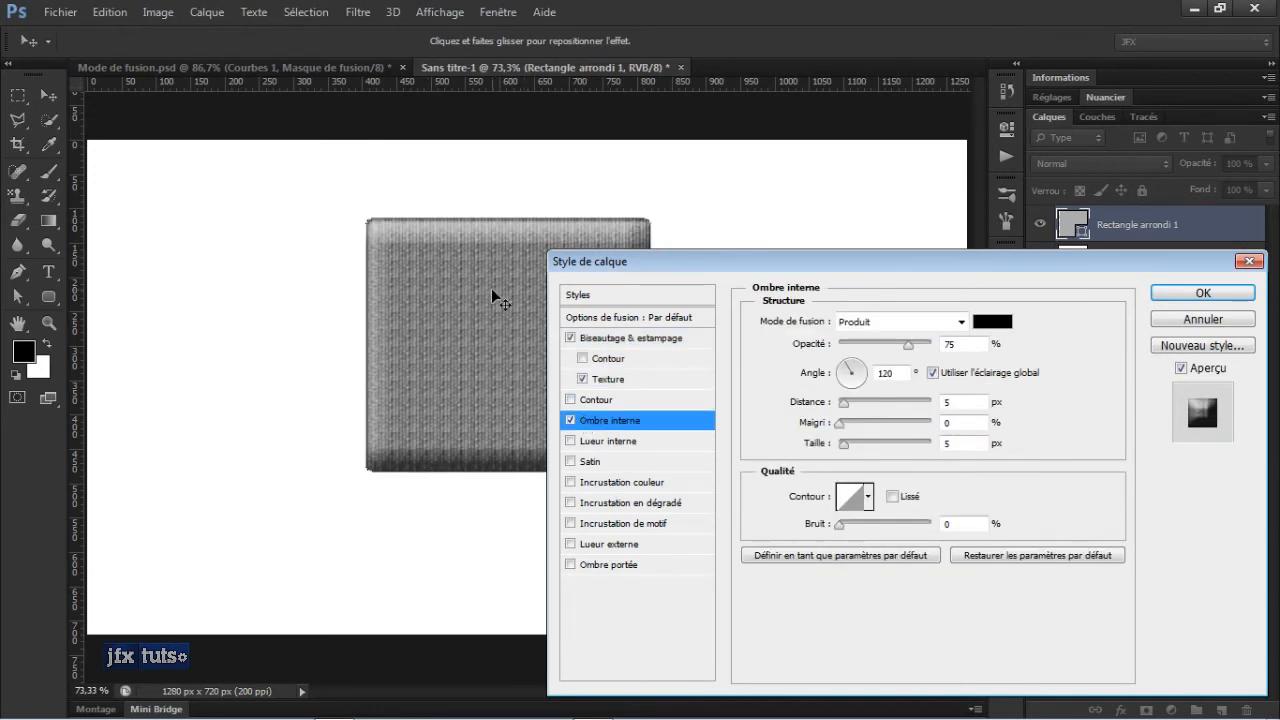
{"action": "left_click", "coordinate": [571, 420]}
Add a Lueur interne effect to the rounded rectangle and change its glow colour to a muted pink
{"action": "left_click", "coordinate": [571, 441]}
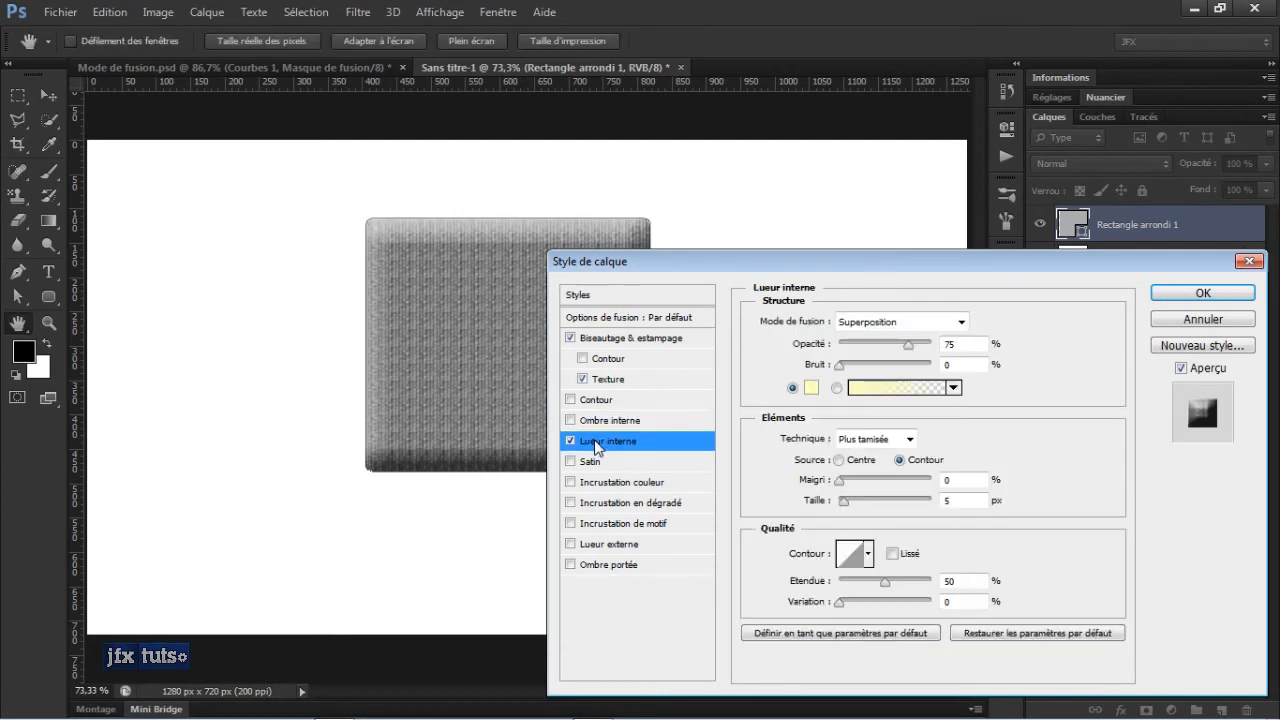
{"action": "left_click", "coordinate": [812, 389]}
{"action": "left_click", "coordinate": [850, 413]}
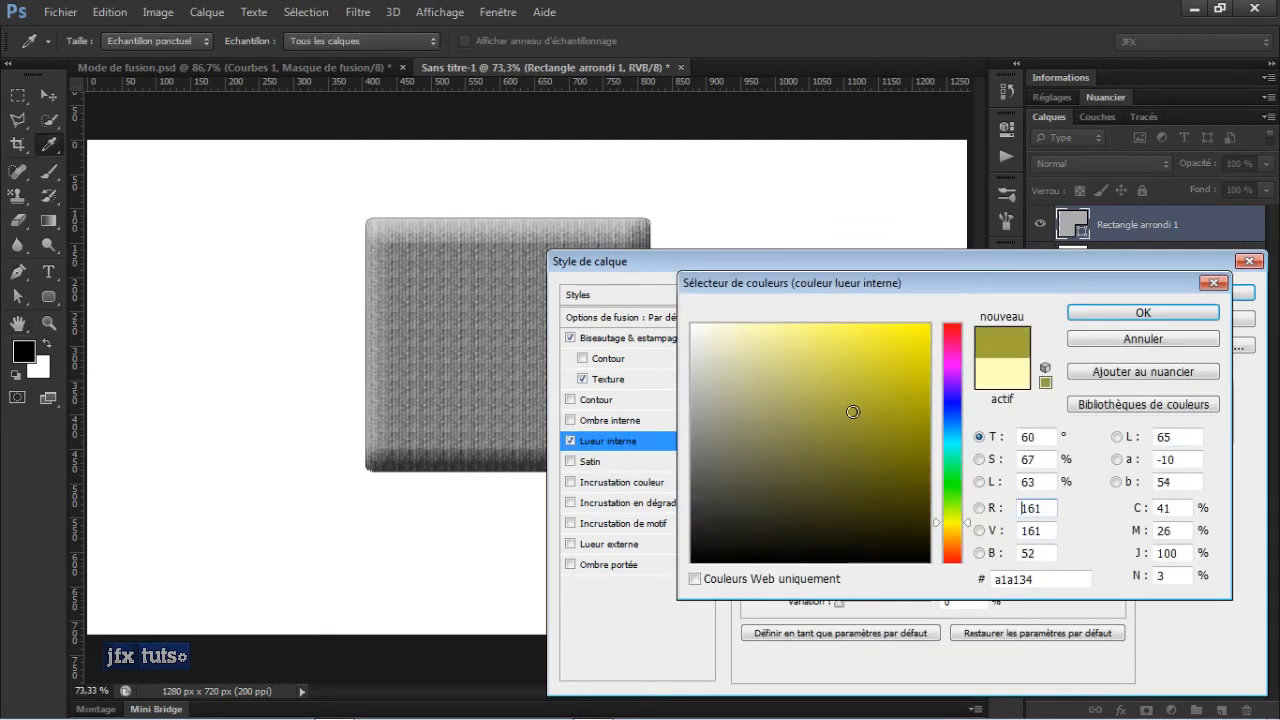
{"action": "left_click", "coordinate": [952, 350]}
{"action": "left_click", "coordinate": [1121, 314]}
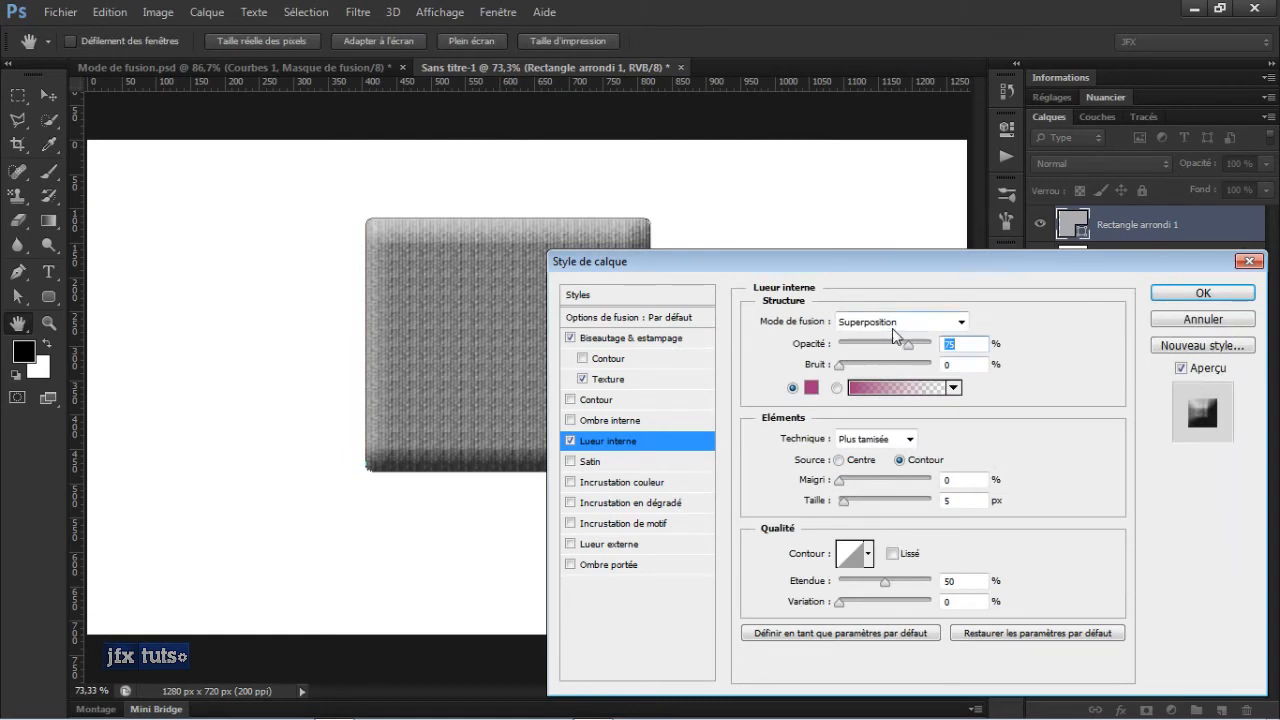
Set the inner glow's blend mode to Produit and its size to 38 px
{"action": "left_click", "coordinate": [878, 321]}
{"action": "left_click", "coordinate": [877, 69]}
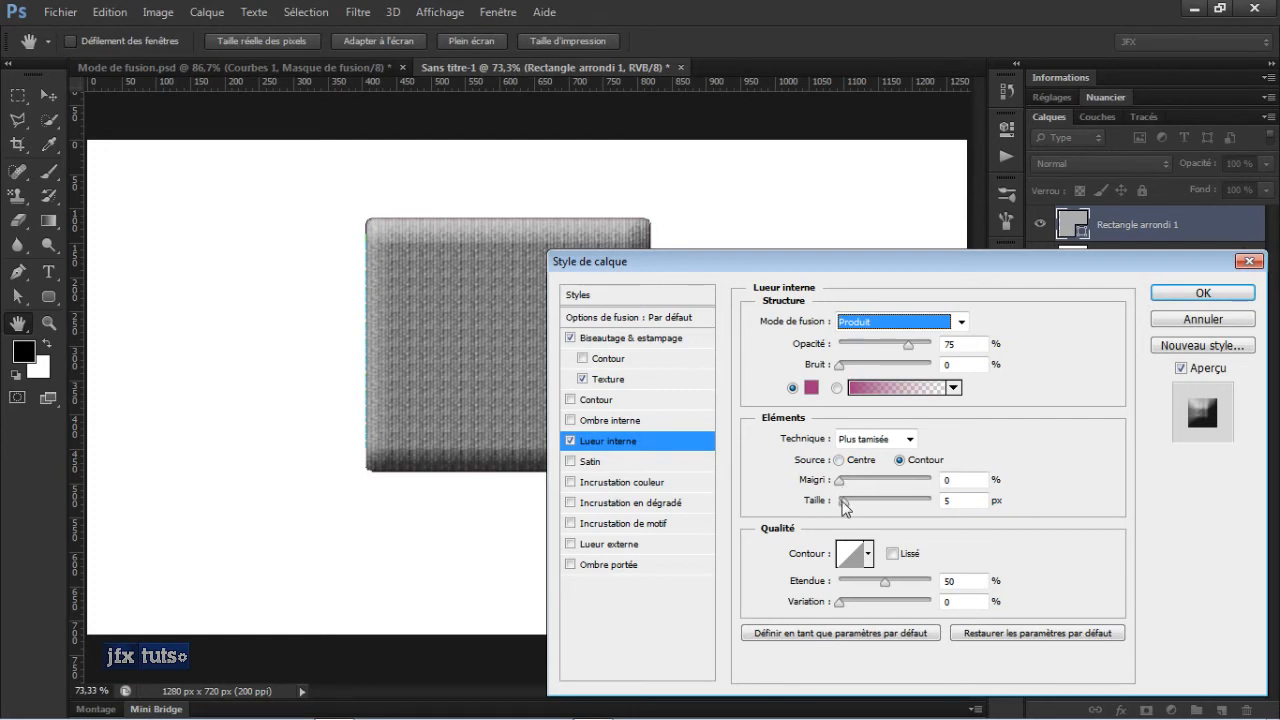
{"action": "left_click_drag", "start_coordinate": [843, 500], "coordinate": [857, 501]}
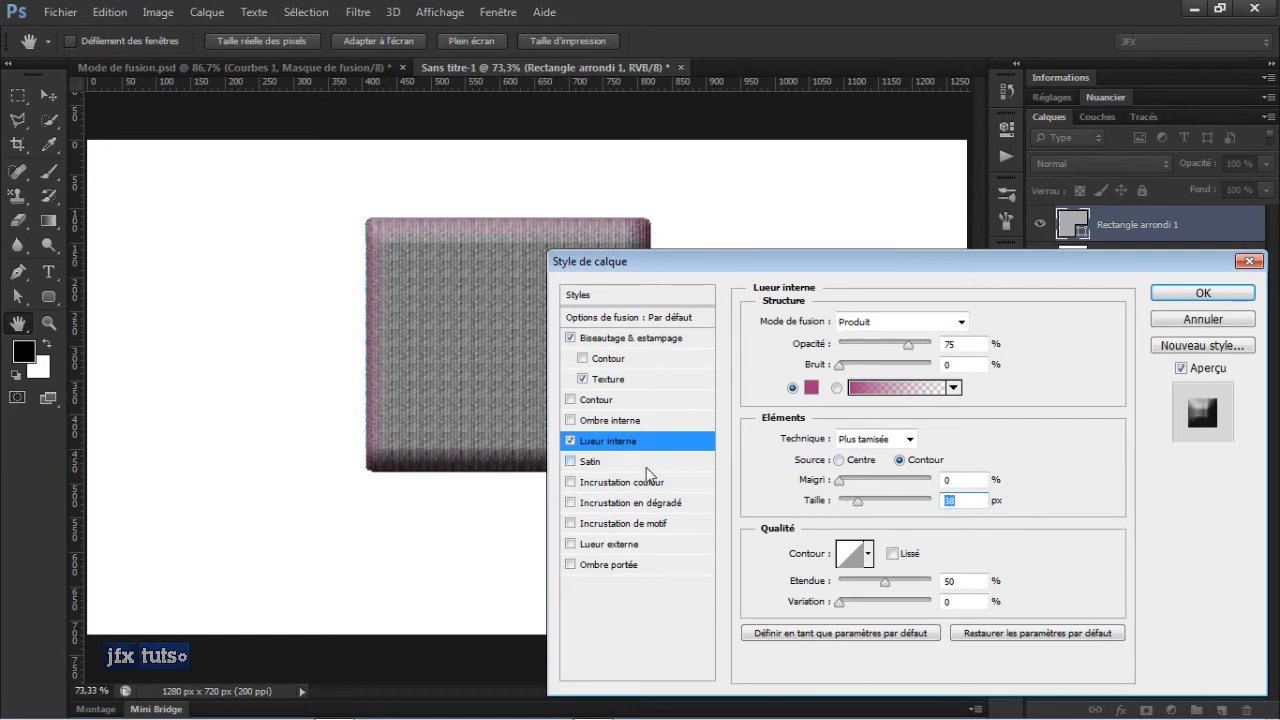
Try the Satin effect, and overlay the rounded rectangle with the solid blue 0078ff
{"action": "left_click", "coordinate": [590, 461]}
{"action": "left_click", "coordinate": [570, 461]}
{"action": "left_click", "coordinate": [586, 483]}
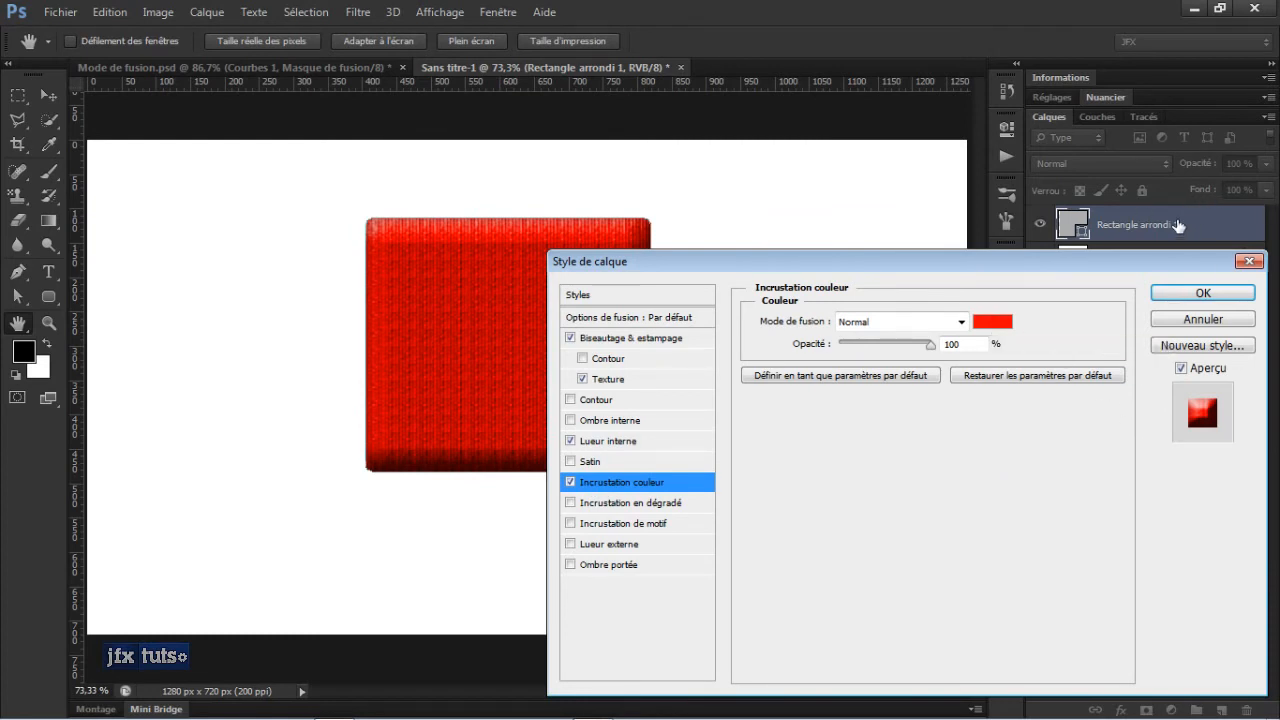
{"action": "left_click", "coordinate": [571, 482]}
{"action": "left_click", "coordinate": [571, 482]}
{"action": "left_click", "coordinate": [1005, 323]}
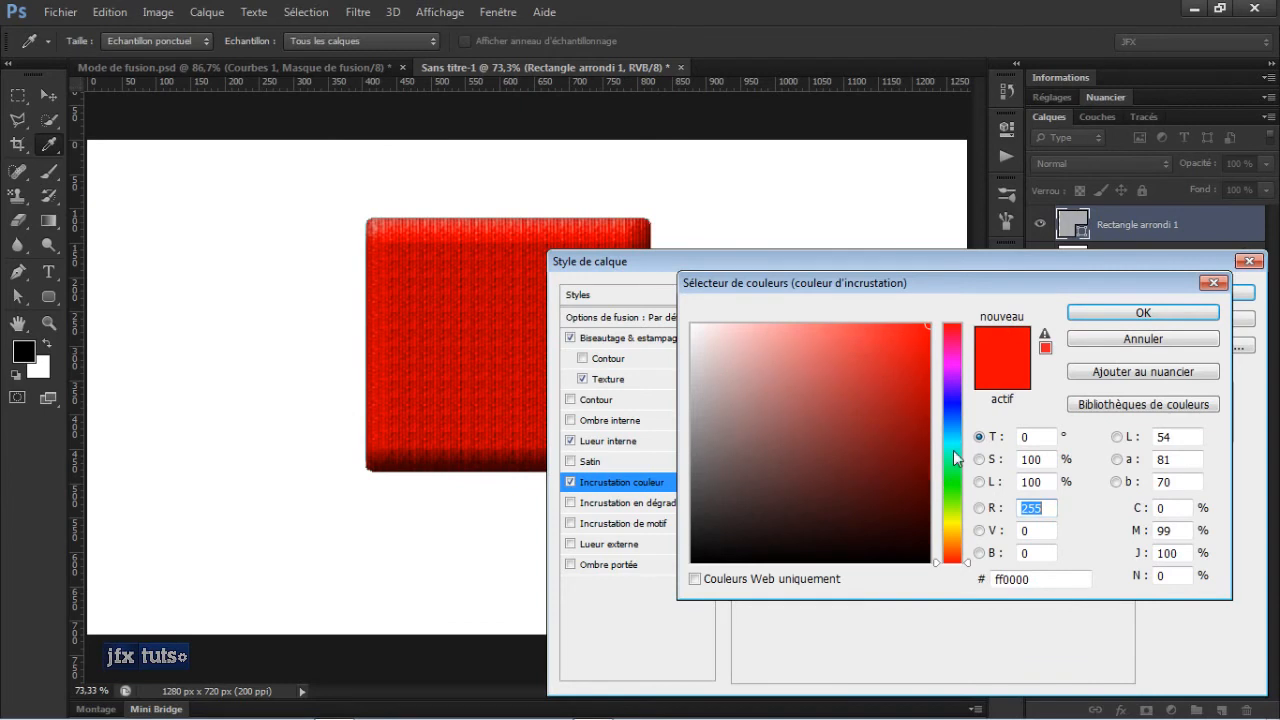
{"action": "left_click_drag", "start_coordinate": [953, 450], "coordinate": [958, 425]}
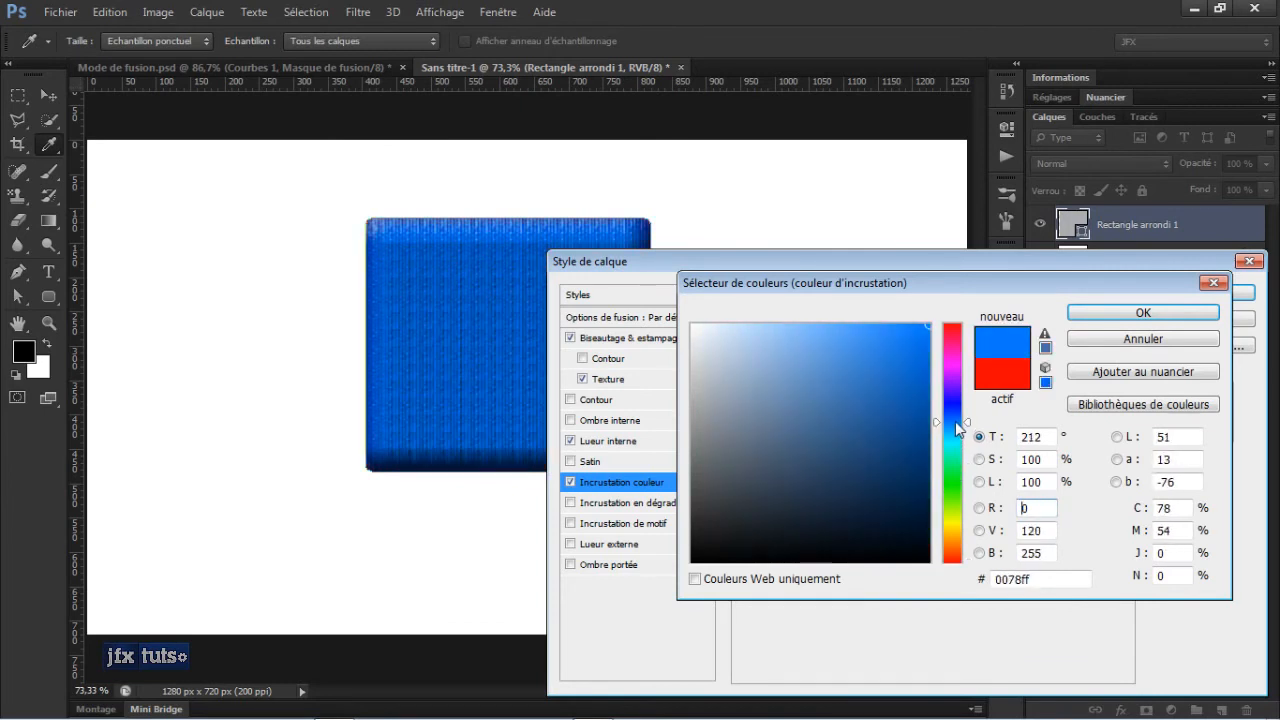
{"action": "left_click", "coordinate": [1109, 314]}
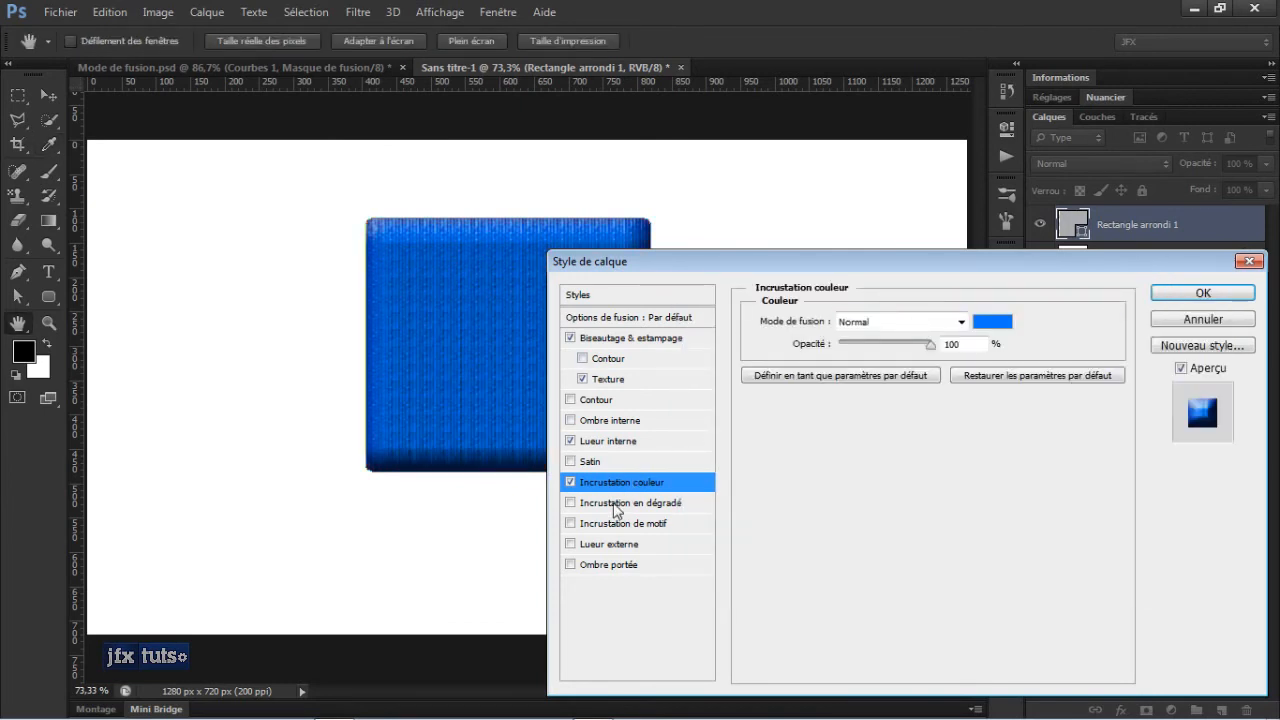
Replace the rounded rectangle's colour overlay with an orange-to-yellow preset gradient overlay
{"action": "left_click", "coordinate": [614, 505]}
{"action": "left_click", "coordinate": [571, 482]}
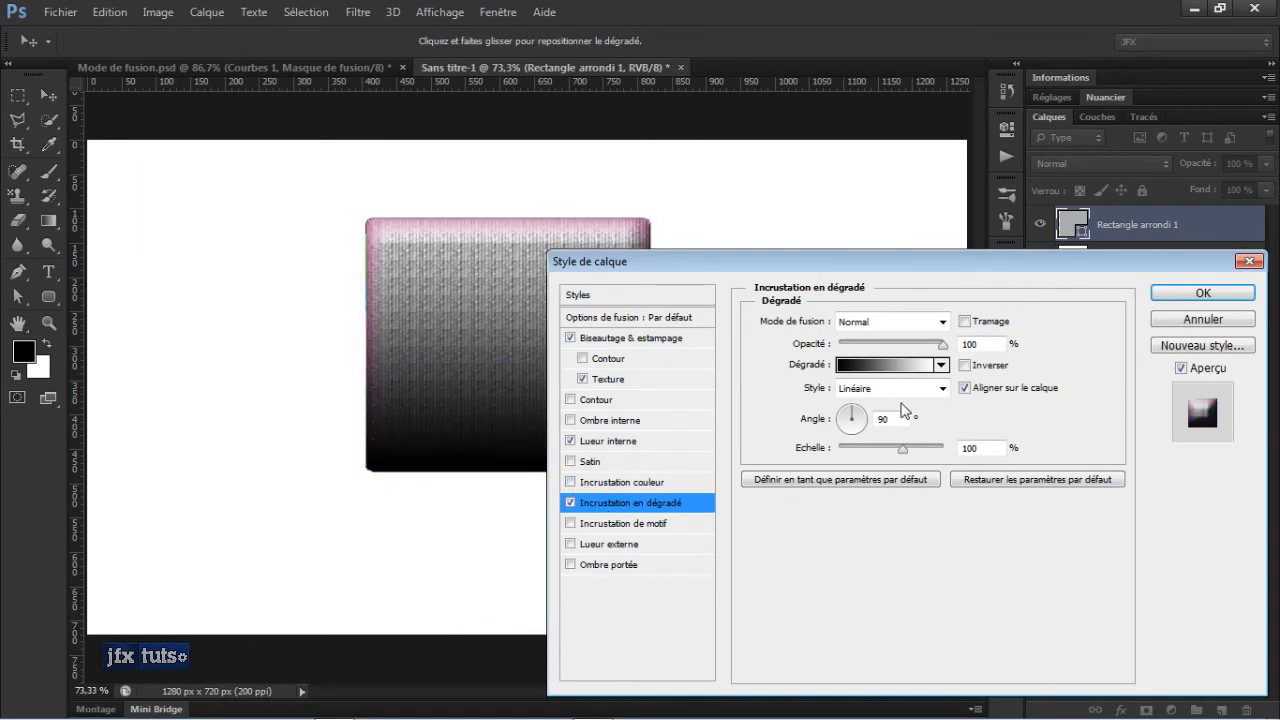
{"action": "left_click", "coordinate": [887, 367]}
{"action": "left_click", "coordinate": [956, 292]}
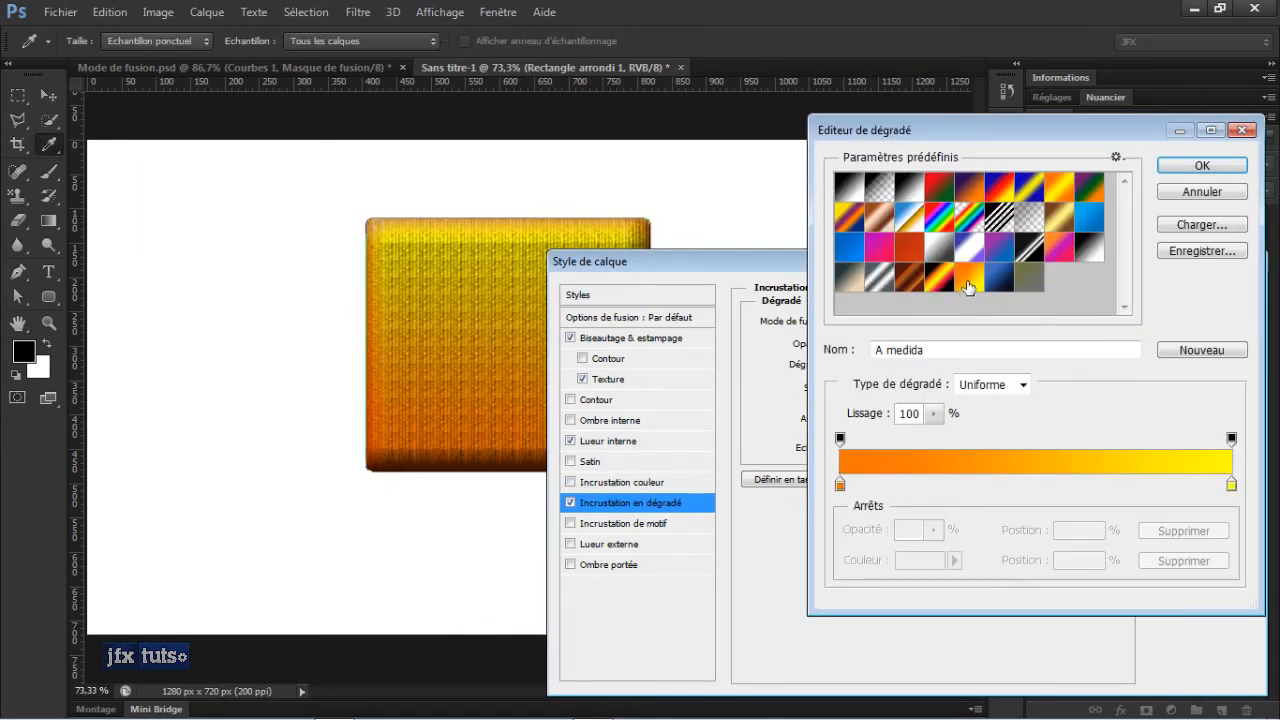
{"action": "left_click", "coordinate": [1202, 165]}
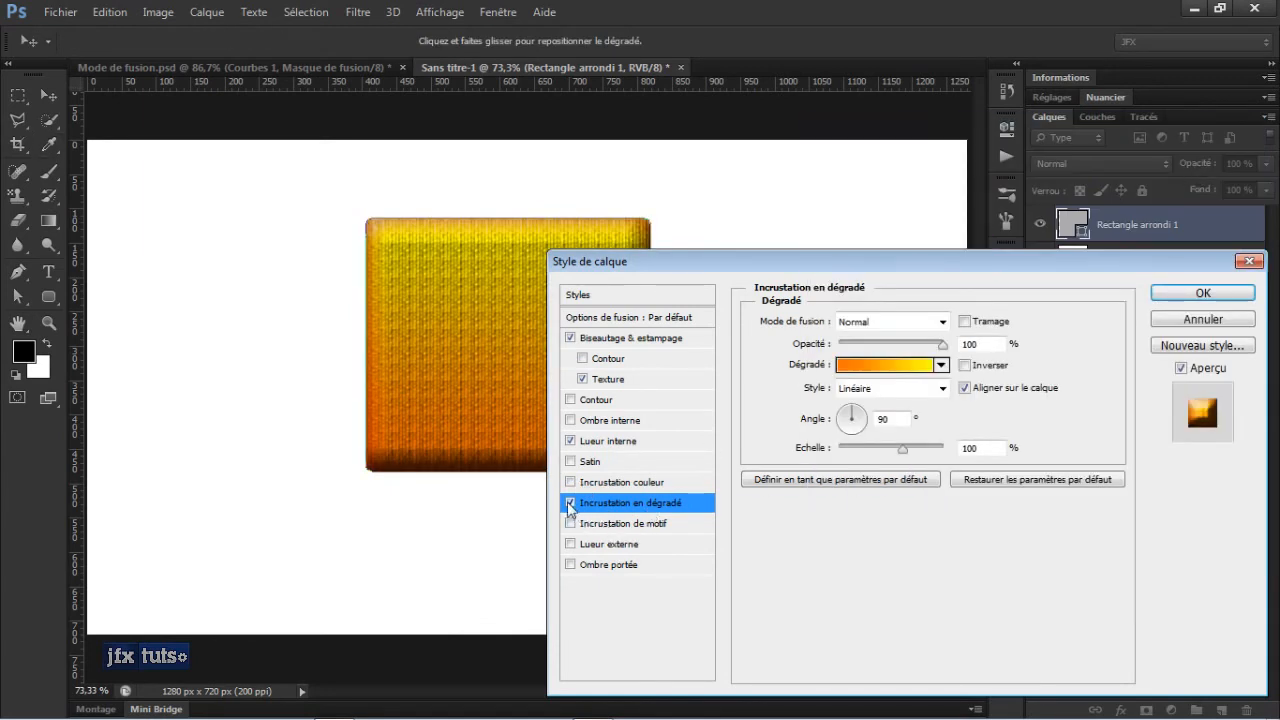
Try the gradient overlay at 44 % opacity and an 83° angle, and finish at 100 % opacity and a -95° angle
{"action": "left_click", "coordinate": [885, 344]}
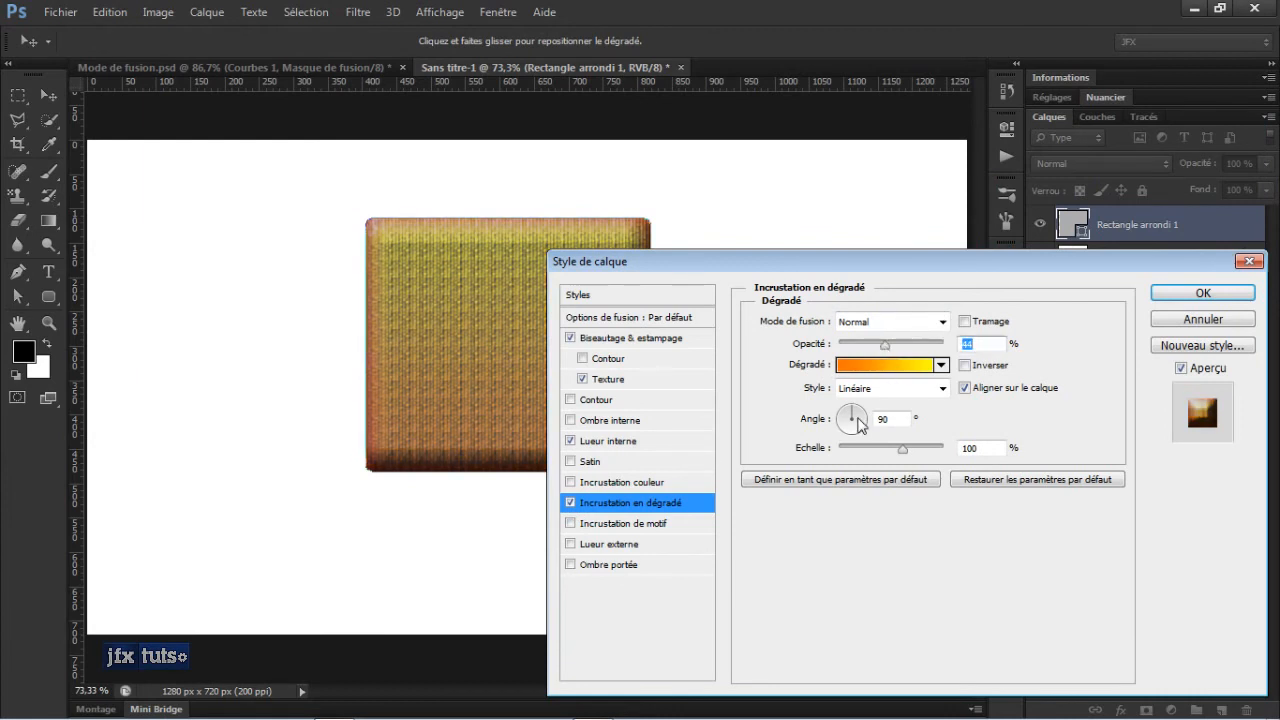
{"action": "left_click_drag", "start_coordinate": [861, 426], "coordinate": [854, 405]}
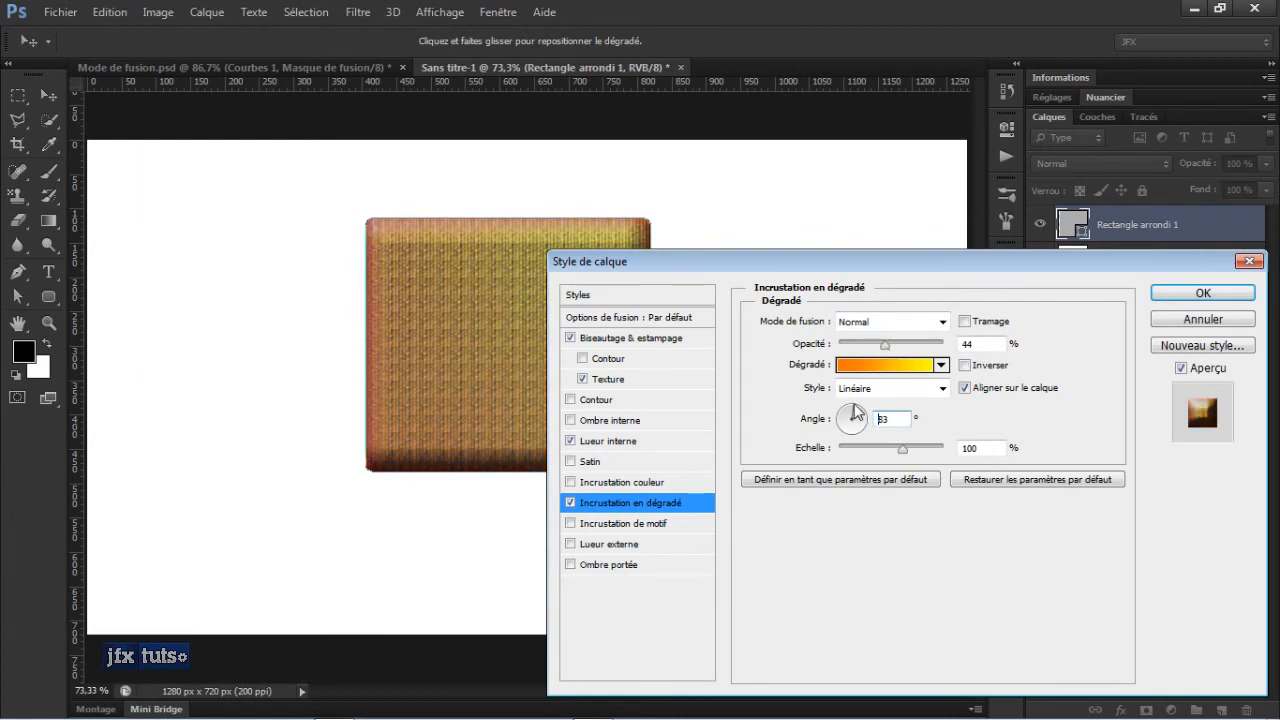
{"action": "left_click_drag", "start_coordinate": [885, 344], "coordinate": [1040, 357]}
{"action": "left_click_drag", "start_coordinate": [836, 415], "coordinate": [850, 422]}
Try the Angle gradient style, switch the overlay to Radial, and adjust its scale
{"action": "left_click", "coordinate": [884, 390]}
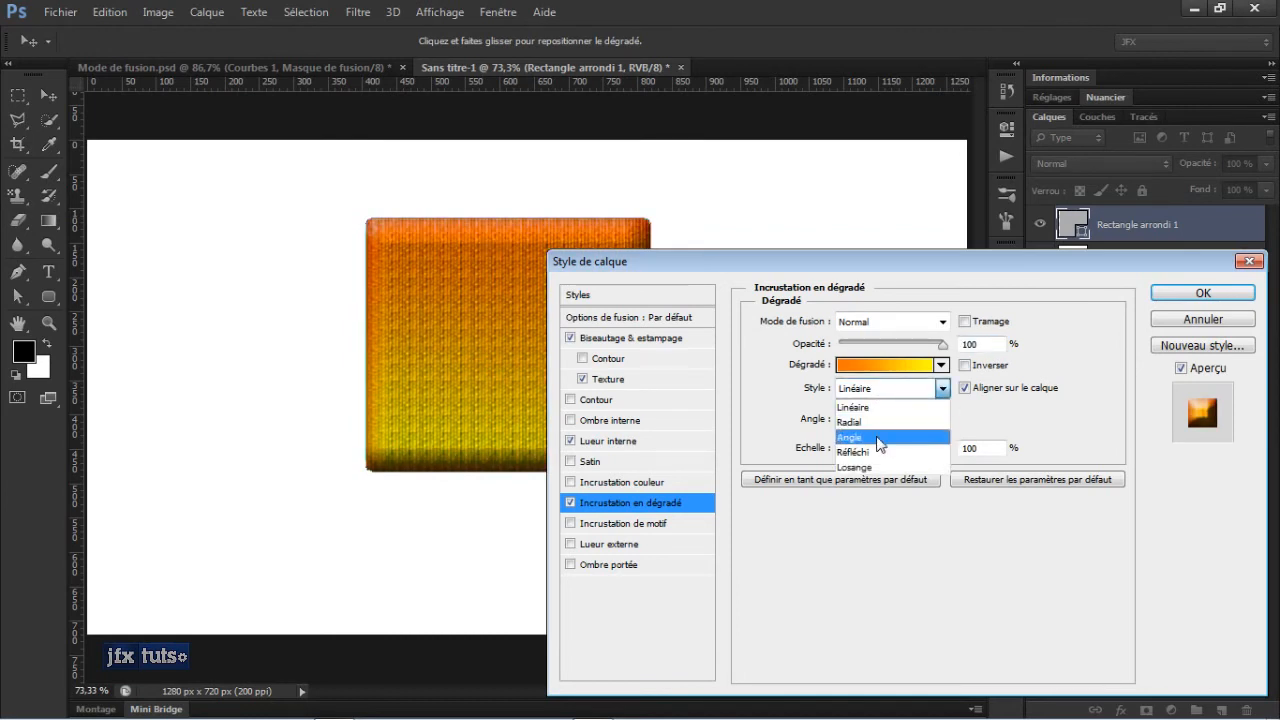
{"action": "left_click", "coordinate": [876, 437]}
{"action": "left_click", "coordinate": [889, 395]}
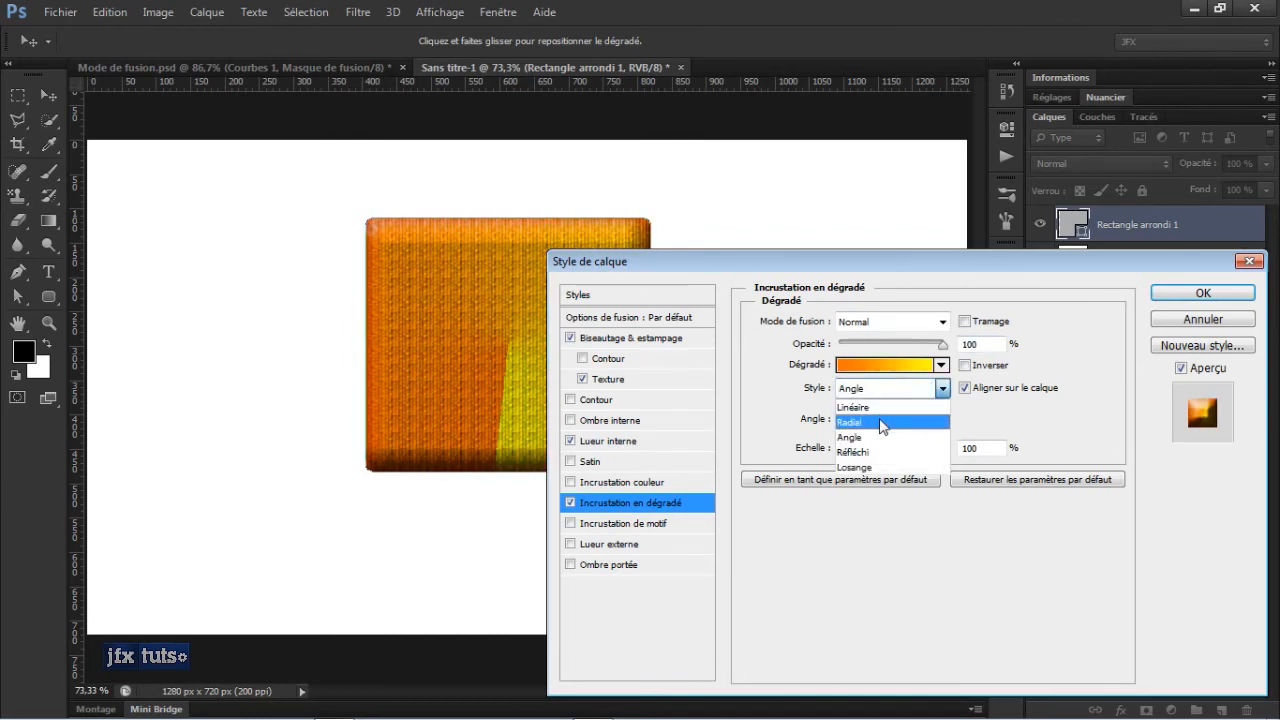
{"action": "left_click", "coordinate": [880, 422]}
{"action": "left_click", "coordinate": [881, 390]}
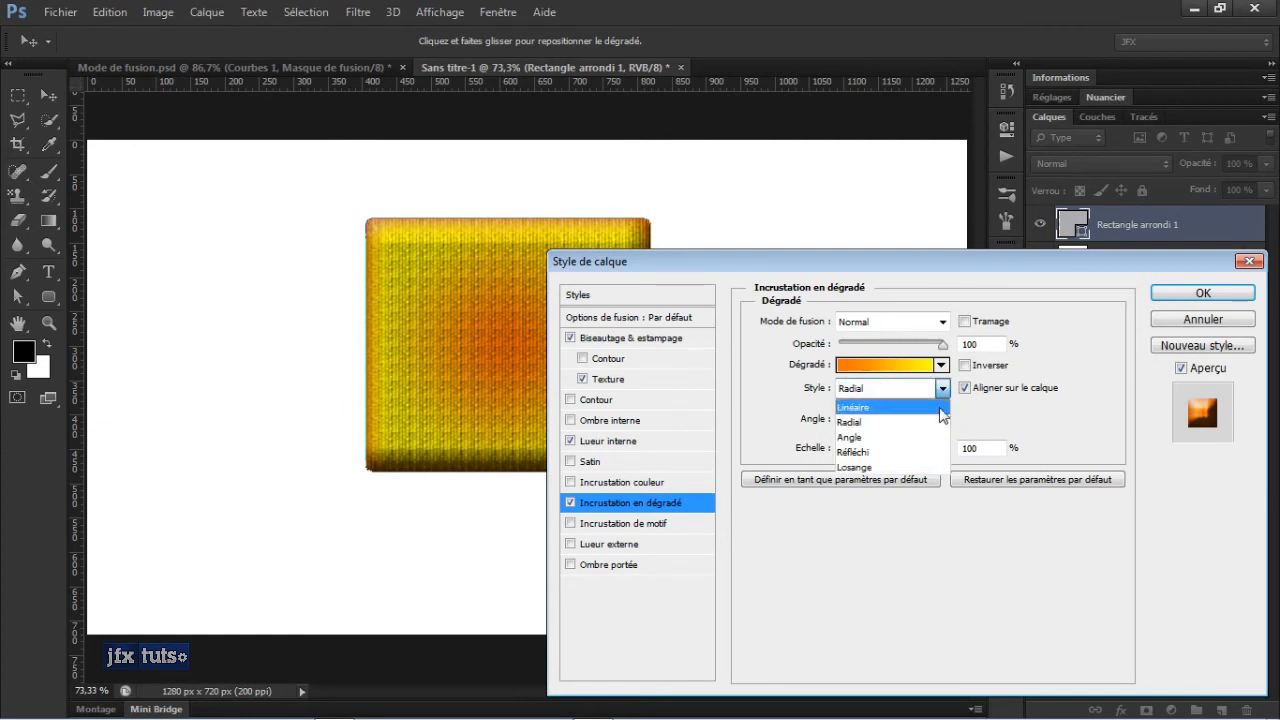
{"action": "left_click", "coordinate": [998, 405]}
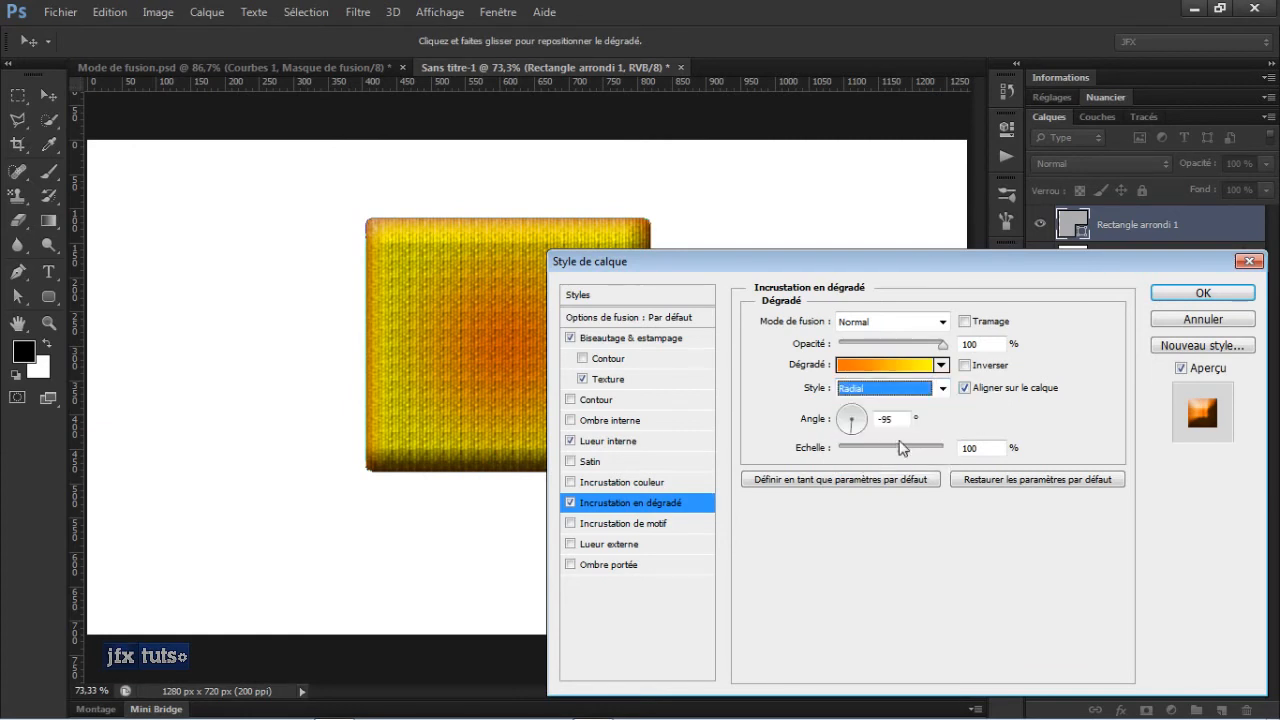
{"action": "mouse_move", "coordinate": [903, 449]}
{"action": "left_mouse_down"}
{"action": "mouse_move", "coordinate": [878, 452]}
{"action": "mouse_move", "coordinate": [900, 452]}
{"action": "left_mouse_up"}
Replace the gradient overlay with a pattern overlay using the red pattern with the gold oval
{"action": "left_click", "coordinate": [650, 524]}
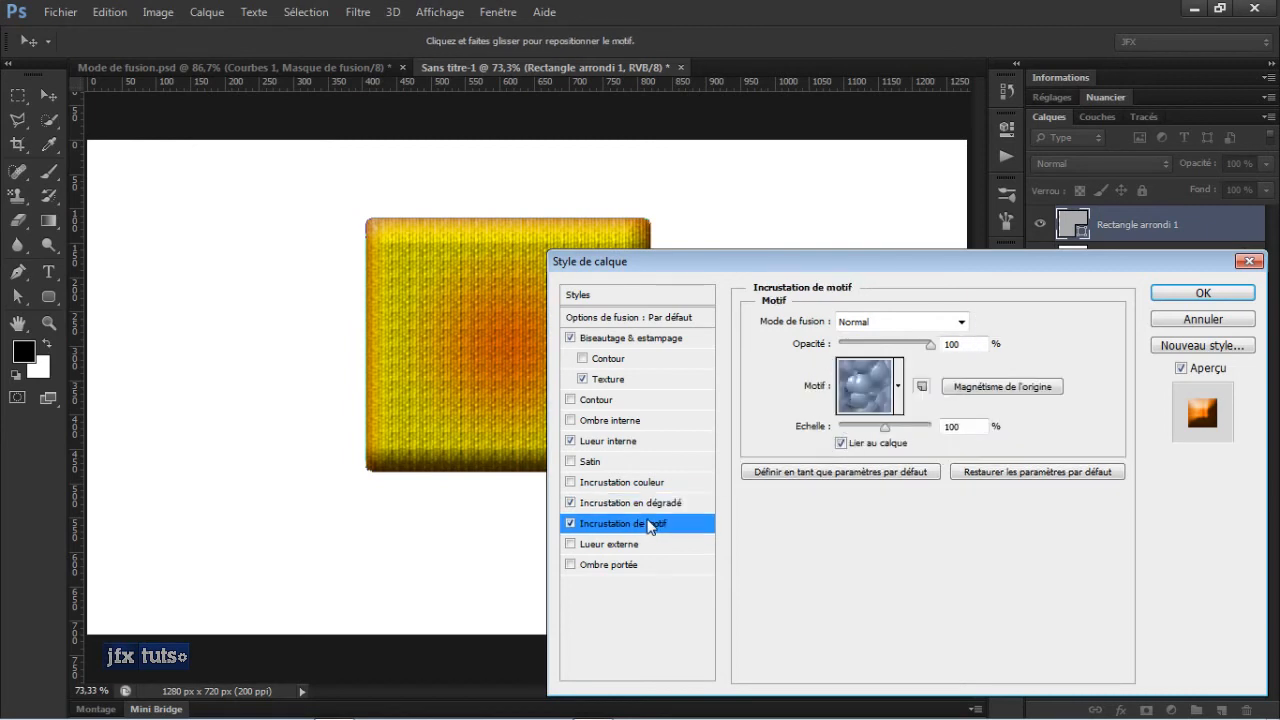
{"action": "left_click", "coordinate": [570, 502]}
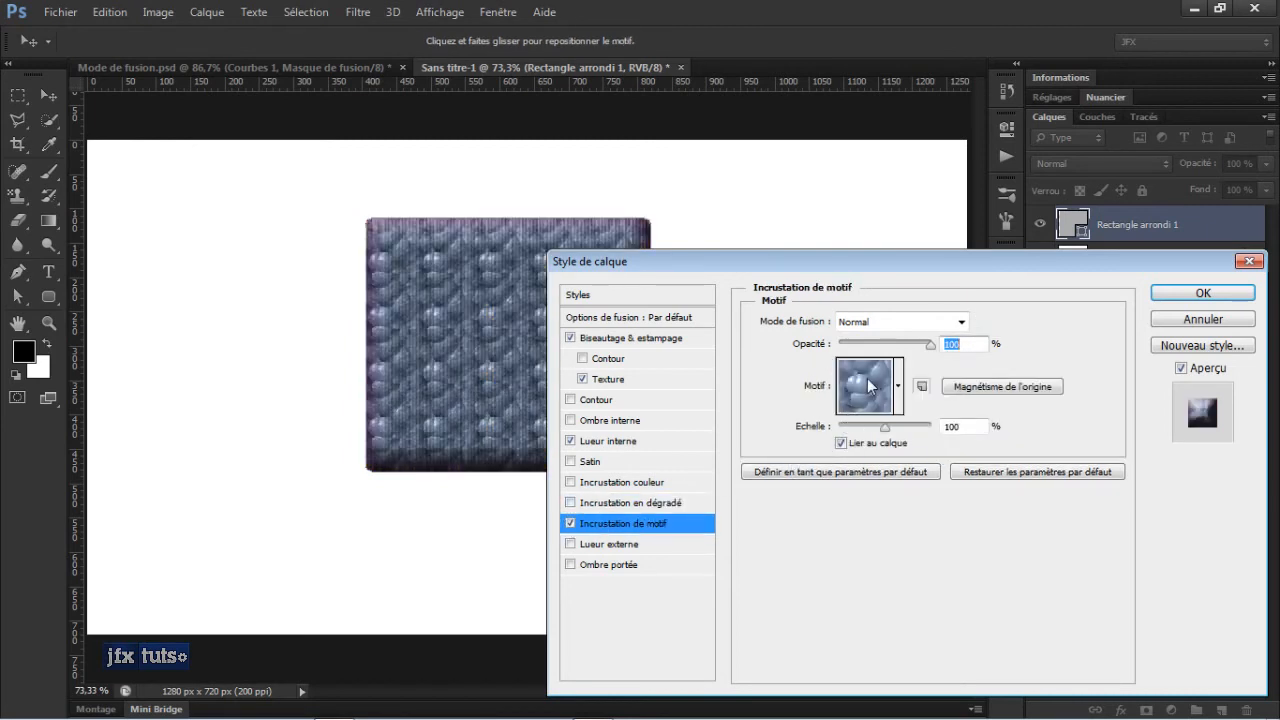
{"action": "left_click", "coordinate": [898, 386]}
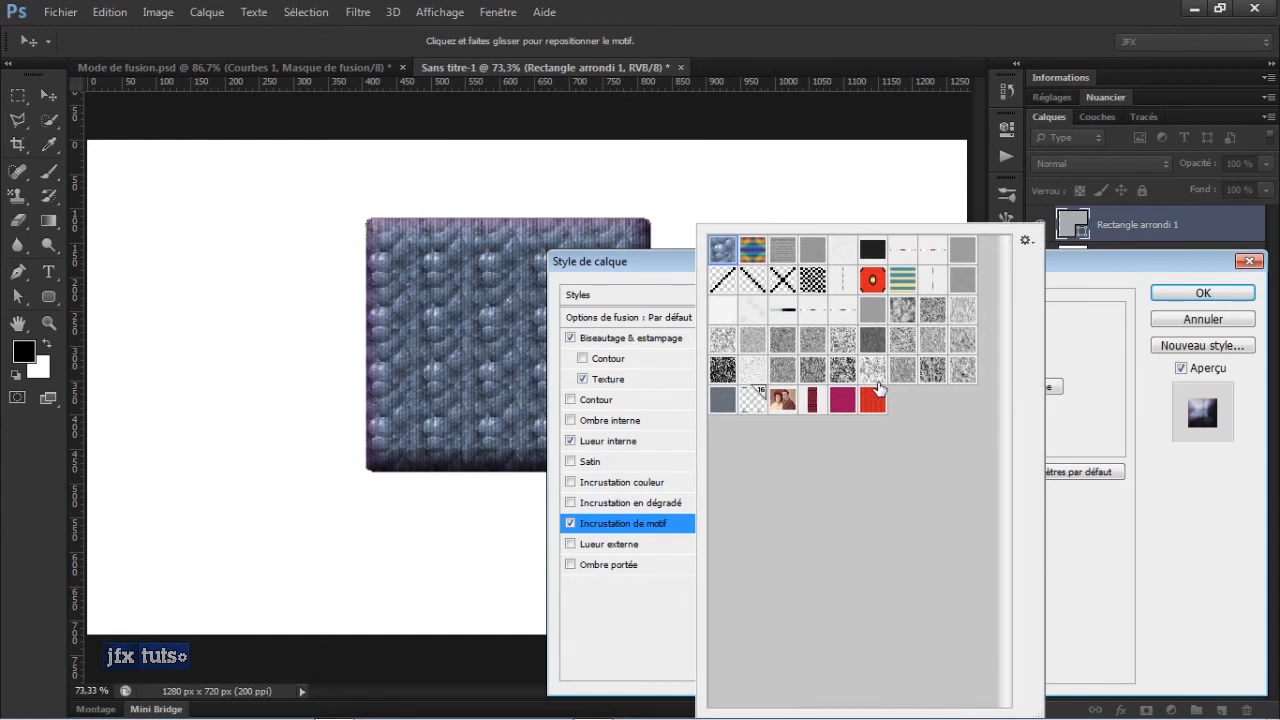
{"action": "left_click", "coordinate": [872, 281]}
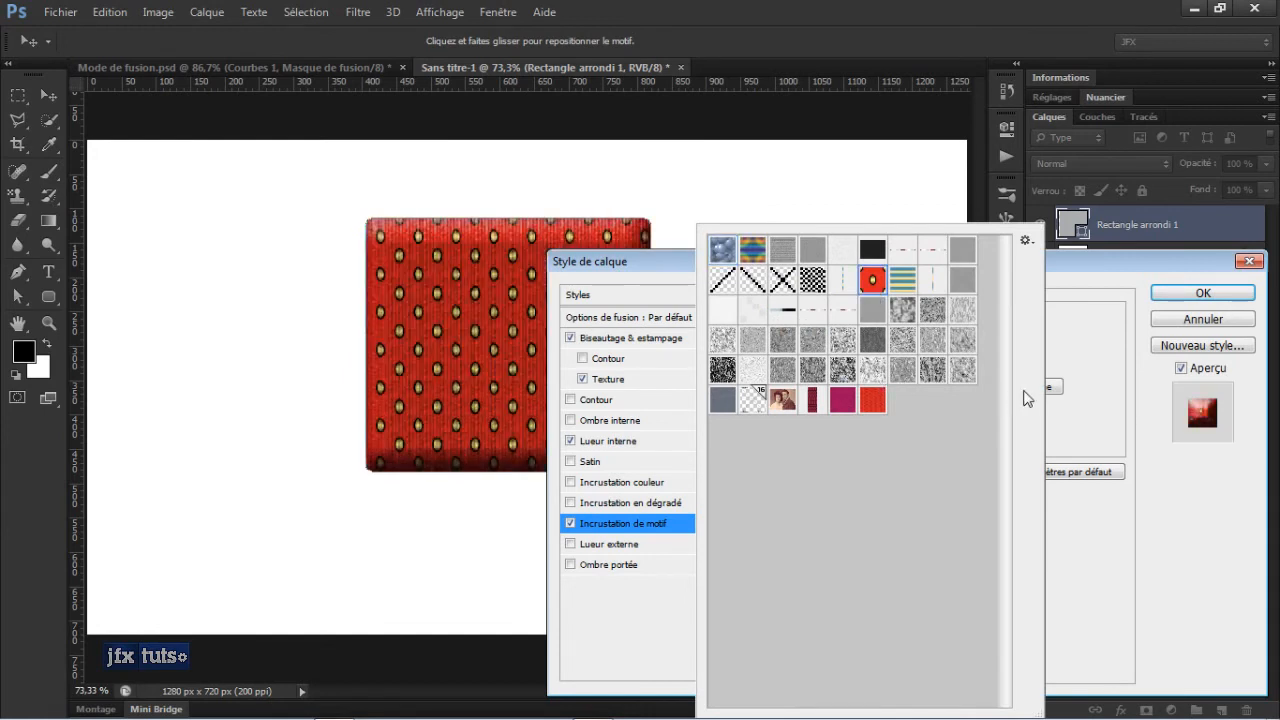
{"action": "left_click", "coordinate": [1096, 406]}
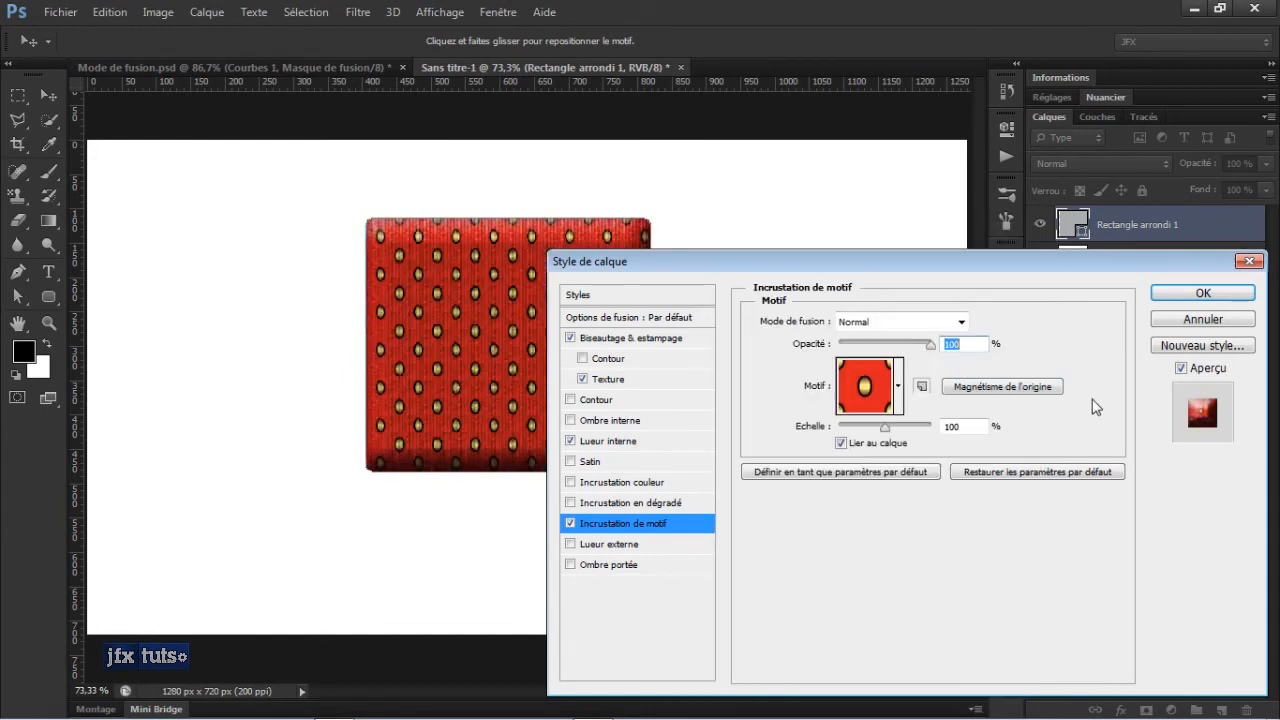
Try an outer glow and the Incrustation blend mode on the pattern overlay, and return to Normal without the glow
{"action": "left_click", "coordinate": [570, 544]}
{"action": "left_click", "coordinate": [960, 322]}
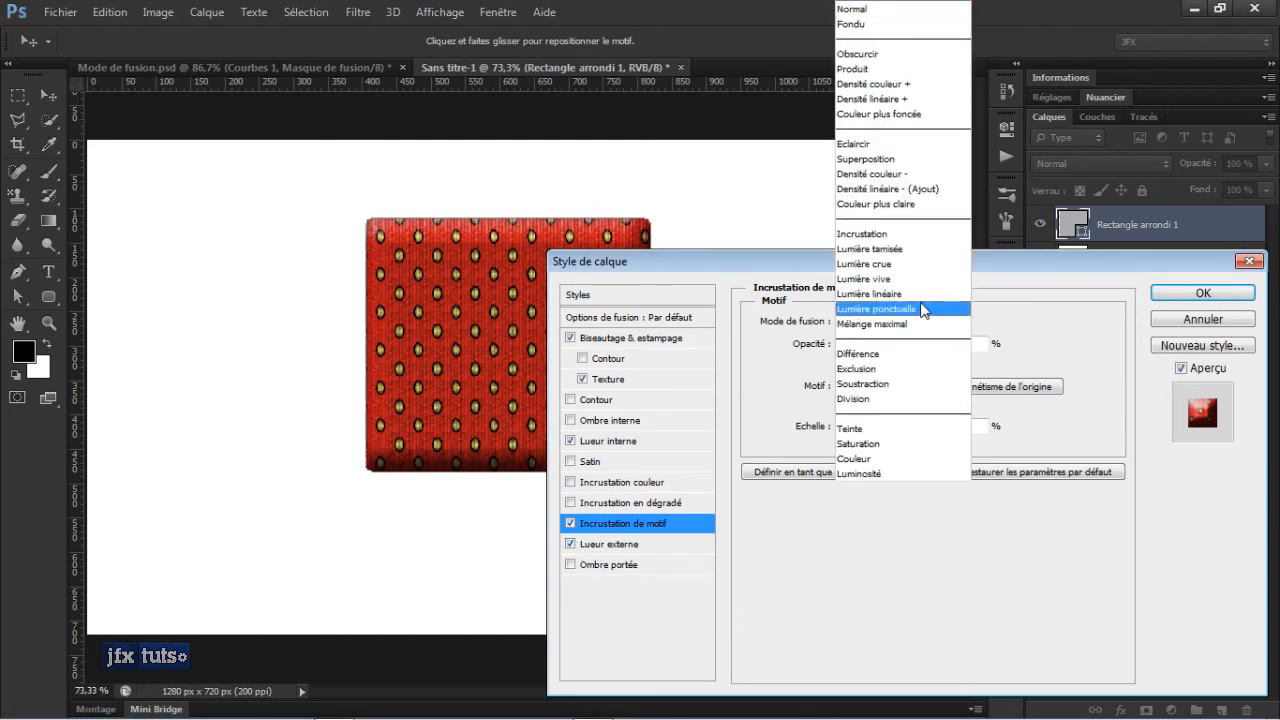
{"action": "left_click", "coordinate": [887, 235]}
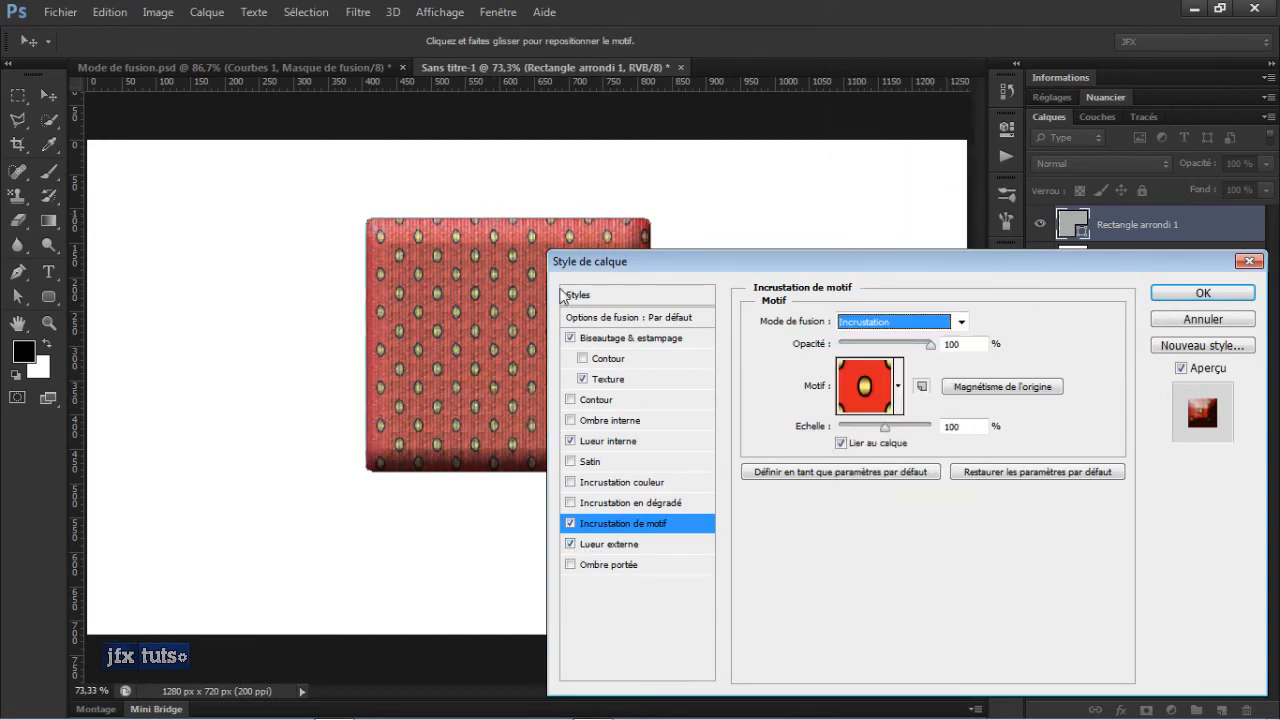
{"action": "left_click", "coordinate": [957, 322]}
{"action": "left_click", "coordinate": [921, 17]}
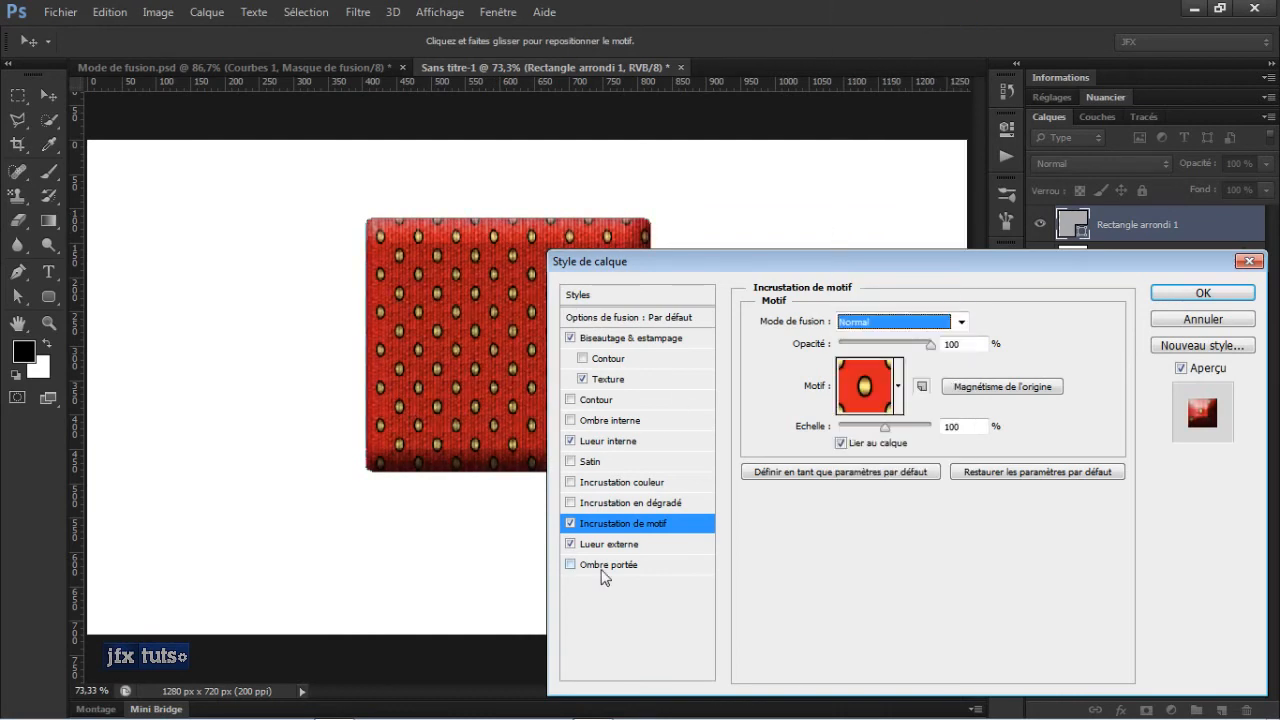
{"action": "left_click", "coordinate": [570, 544]}
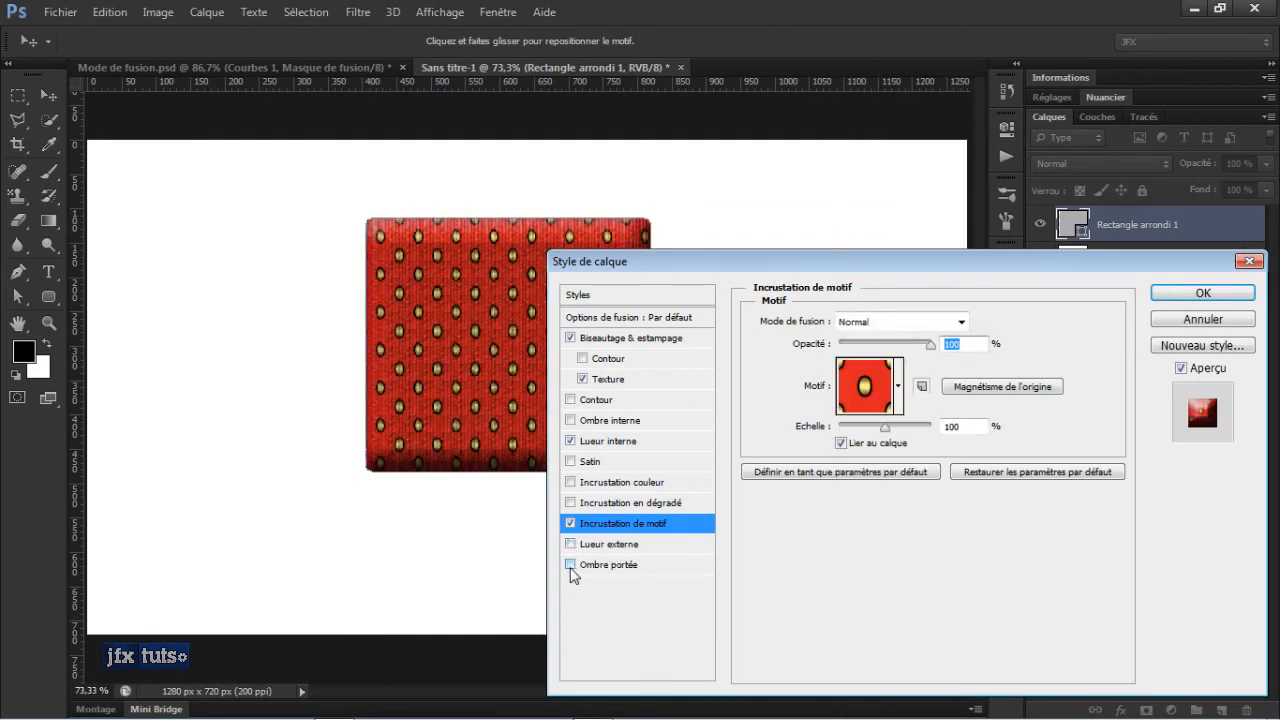
Add a drop shadow to the rounded rectangle and slightly reduce the pattern overlay's scale
{"action": "left_click", "coordinate": [570, 564]}
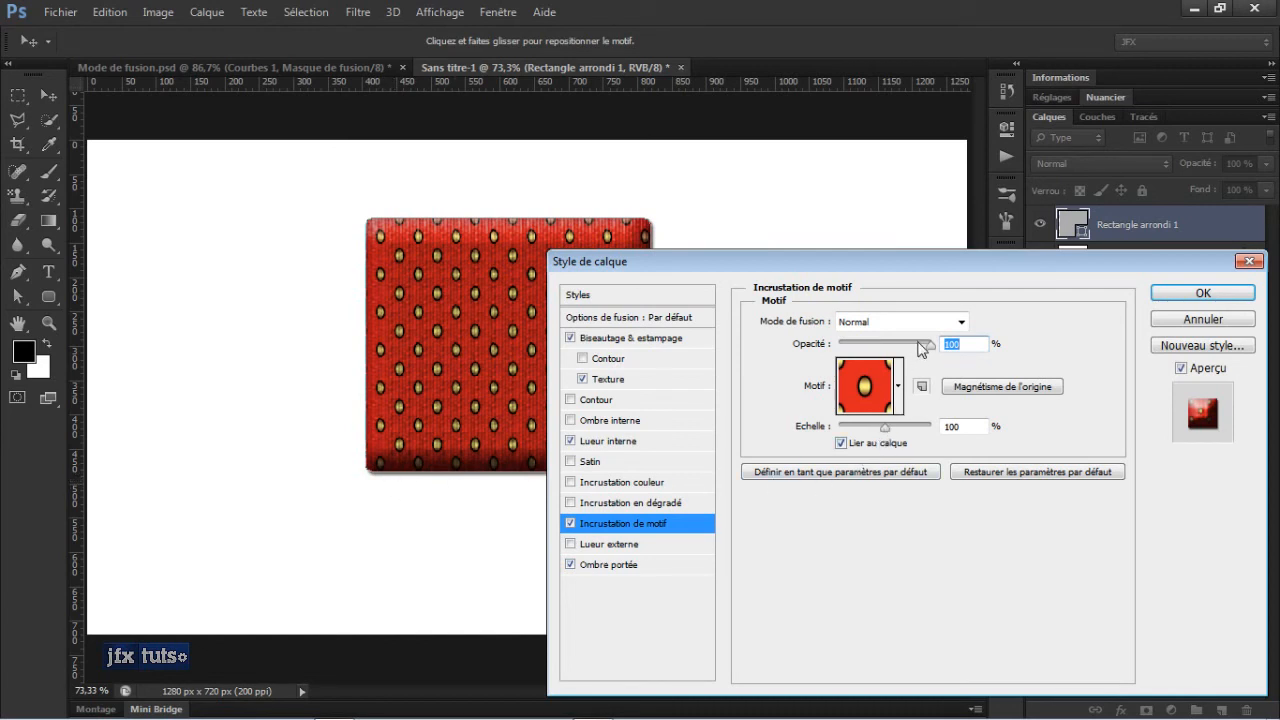
{"action": "mouse_move", "coordinate": [885, 429]}
{"action": "left_mouse_down"}
{"action": "mouse_move", "coordinate": [896, 432]}
{"action": "mouse_move", "coordinate": [882, 433]}
{"action": "left_mouse_up"}
Set the drop shadow's distance to 20 px and its angle to -150°, independent of the global light
{"action": "left_click", "coordinate": [607, 565]}
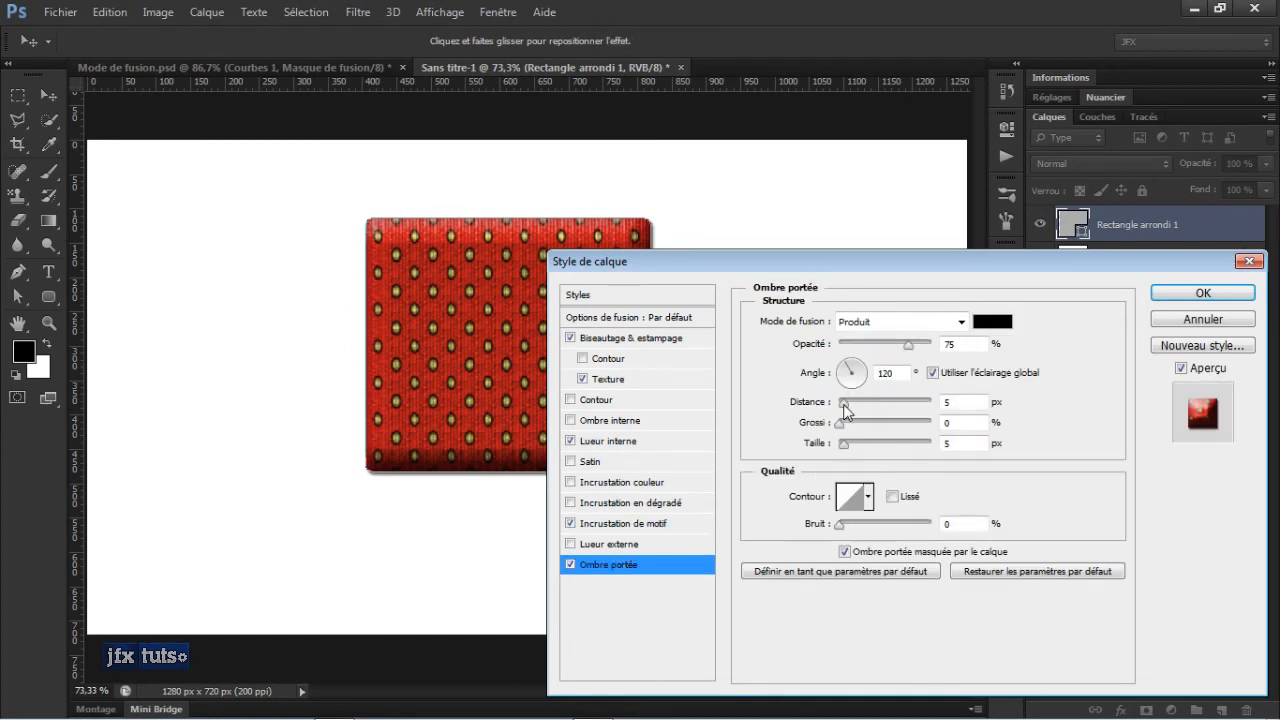
{"action": "left_click_drag", "start_coordinate": [845, 403], "coordinate": [968, 378]}
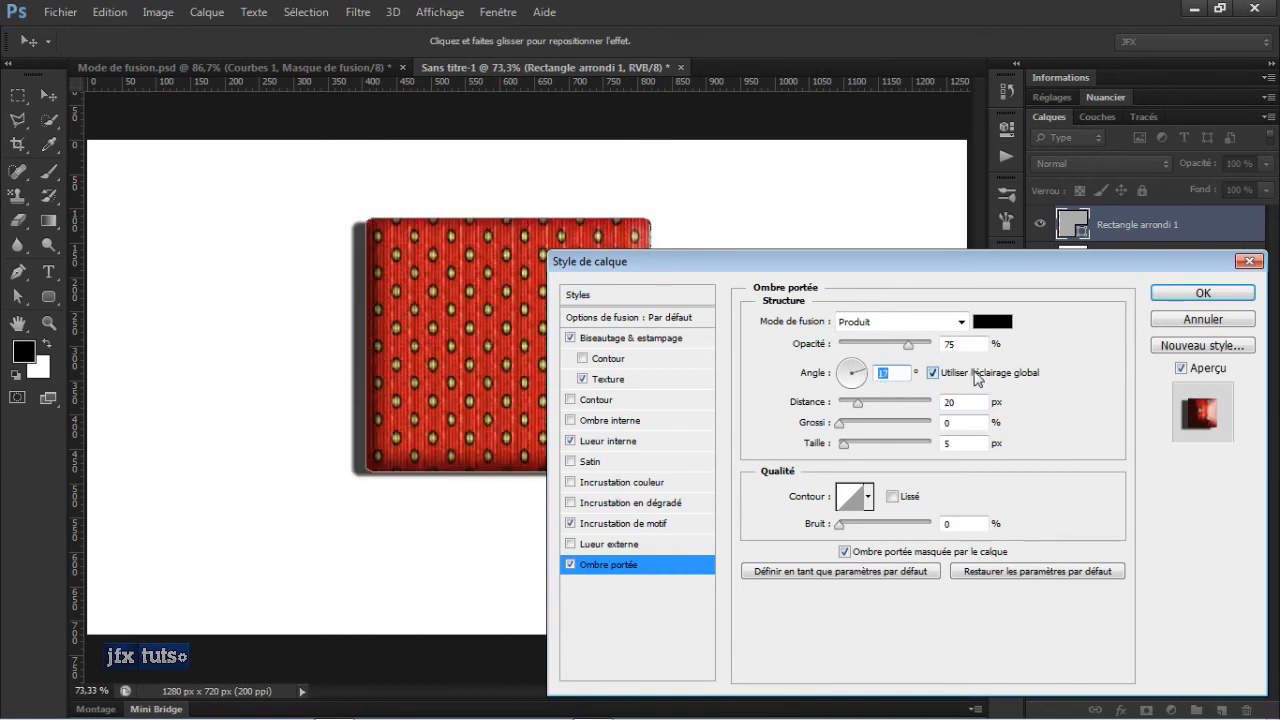
{"action": "left_click", "coordinate": [941, 373]}
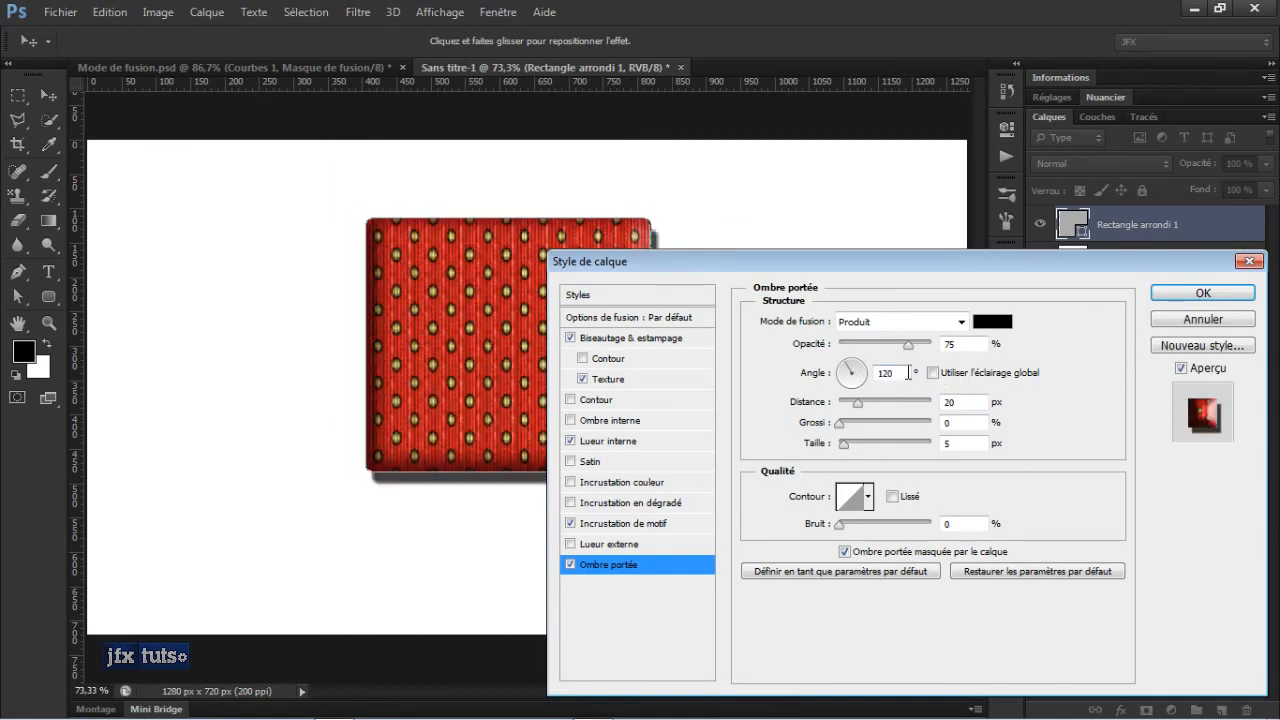
{"action": "mouse_move", "coordinate": [857, 376]}
{"action": "left_mouse_down"}
{"action": "mouse_move", "coordinate": [853, 366]}
{"action": "mouse_move", "coordinate": [851, 389]}
{"action": "mouse_move", "coordinate": [845, 380]}
{"action": "left_mouse_up"}
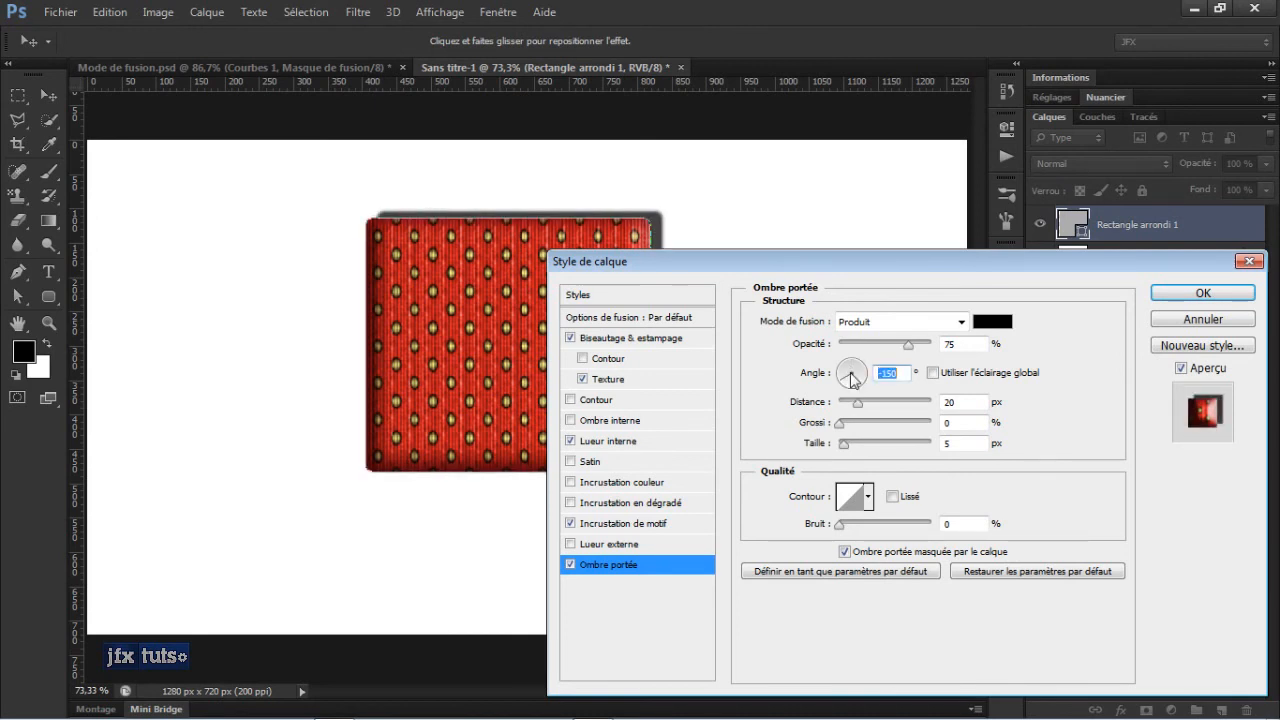
Soften the drop shadow to 37 % opacity, 45 % spread and 27 px size, and apply the layer style
{"action": "left_click", "coordinate": [873, 345]}
{"action": "left_click", "coordinate": [880, 424]}
{"action": "left_click", "coordinate": [880, 443]}
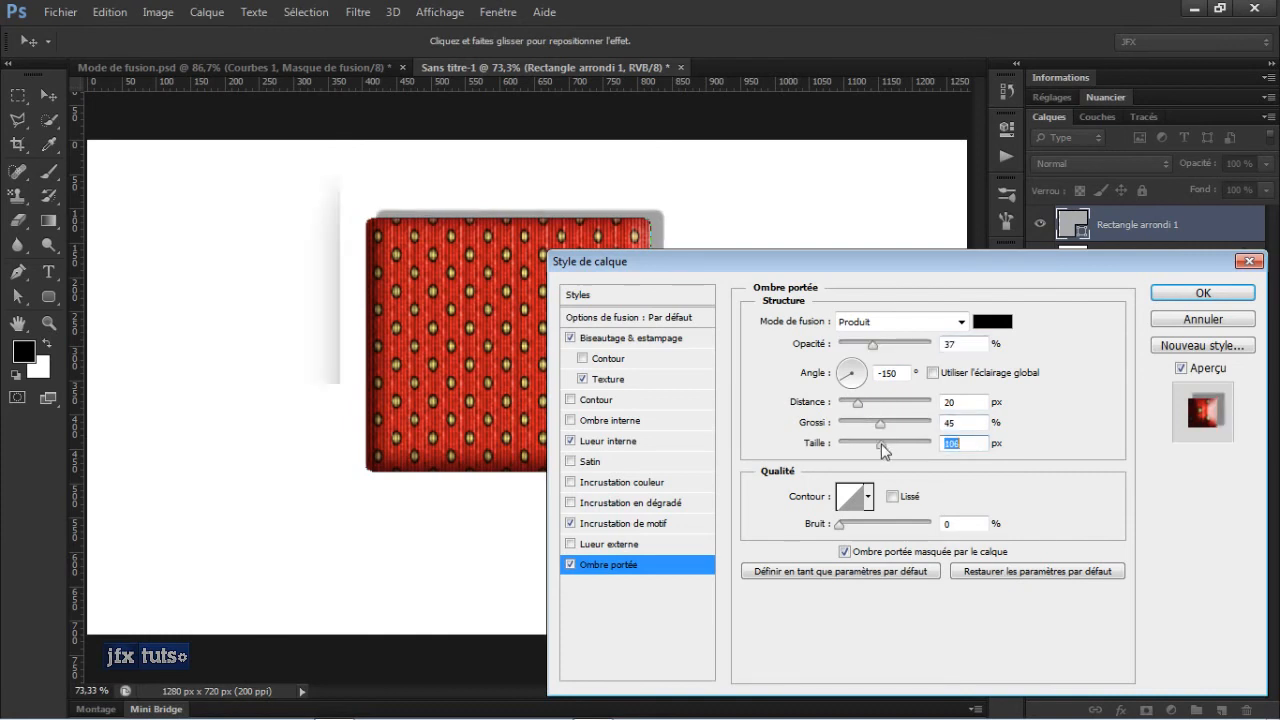
{"action": "left_click", "coordinate": [855, 444]}
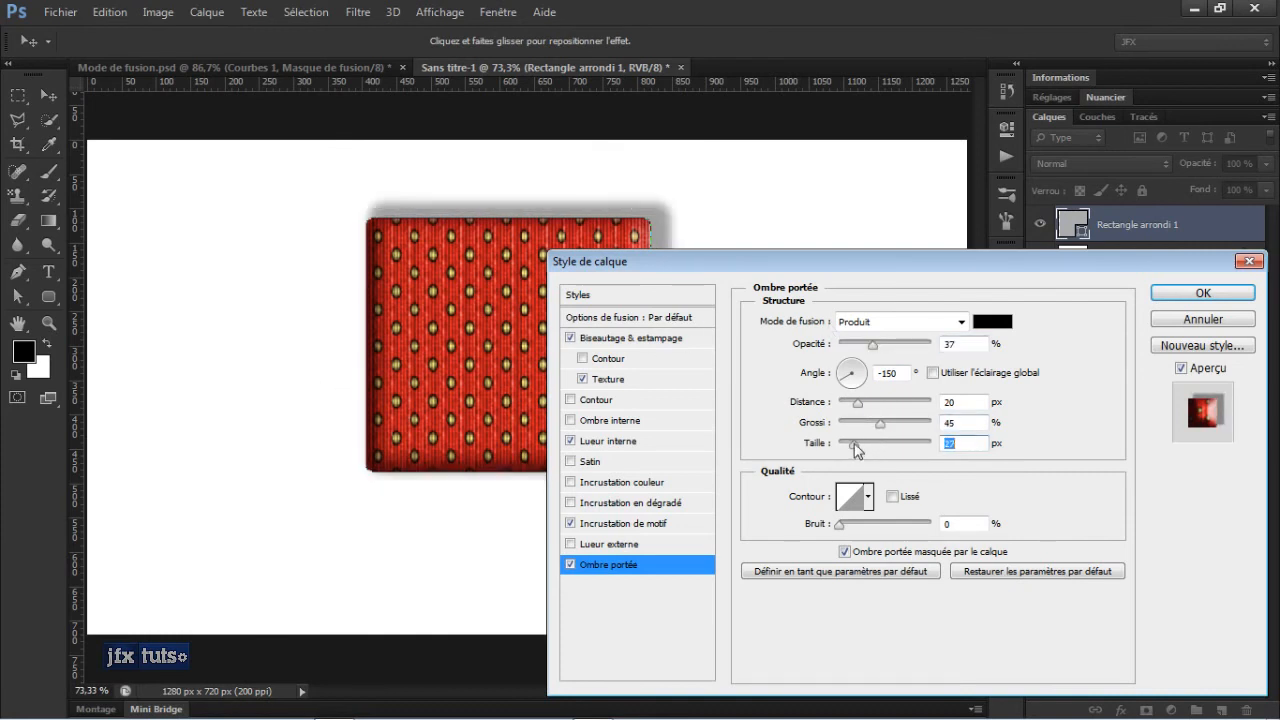
{"action": "left_click", "coordinate": [1219, 300]}
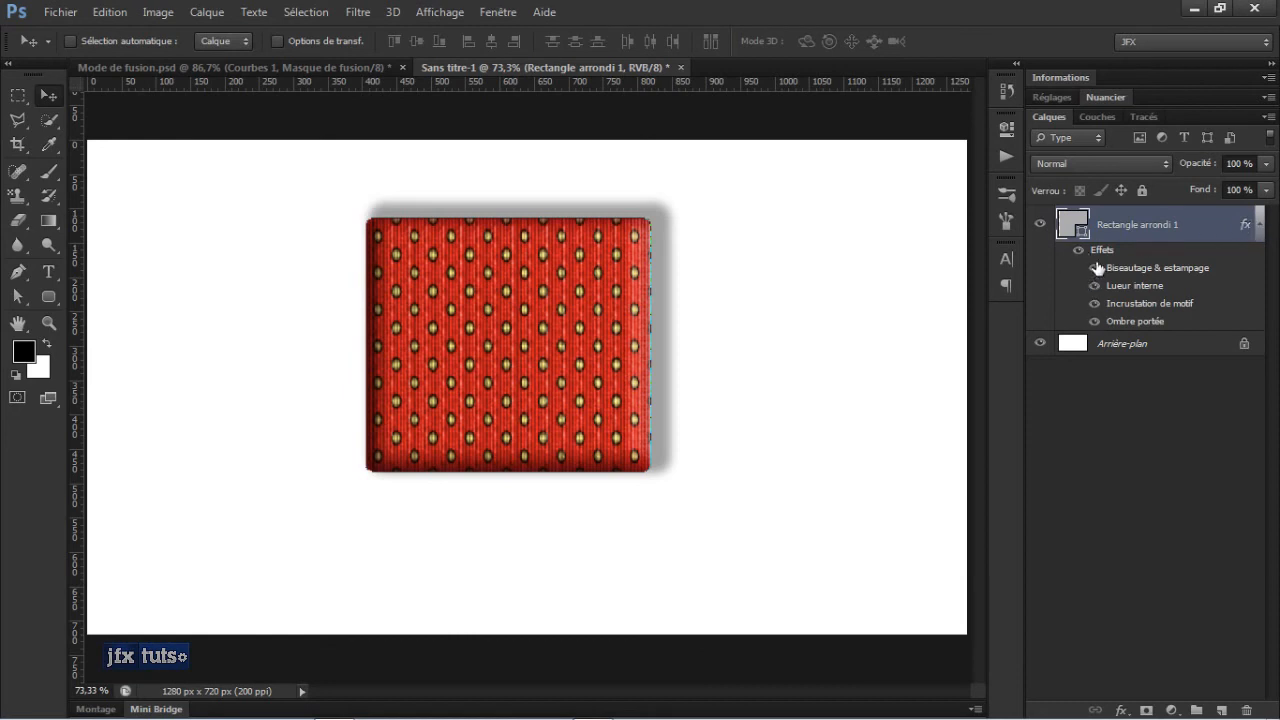
Temporarily hide and show all the rounded rectangle's effects together, and the bevel and emboss on its own
{"action": "left_click", "coordinate": [1143, 380]}
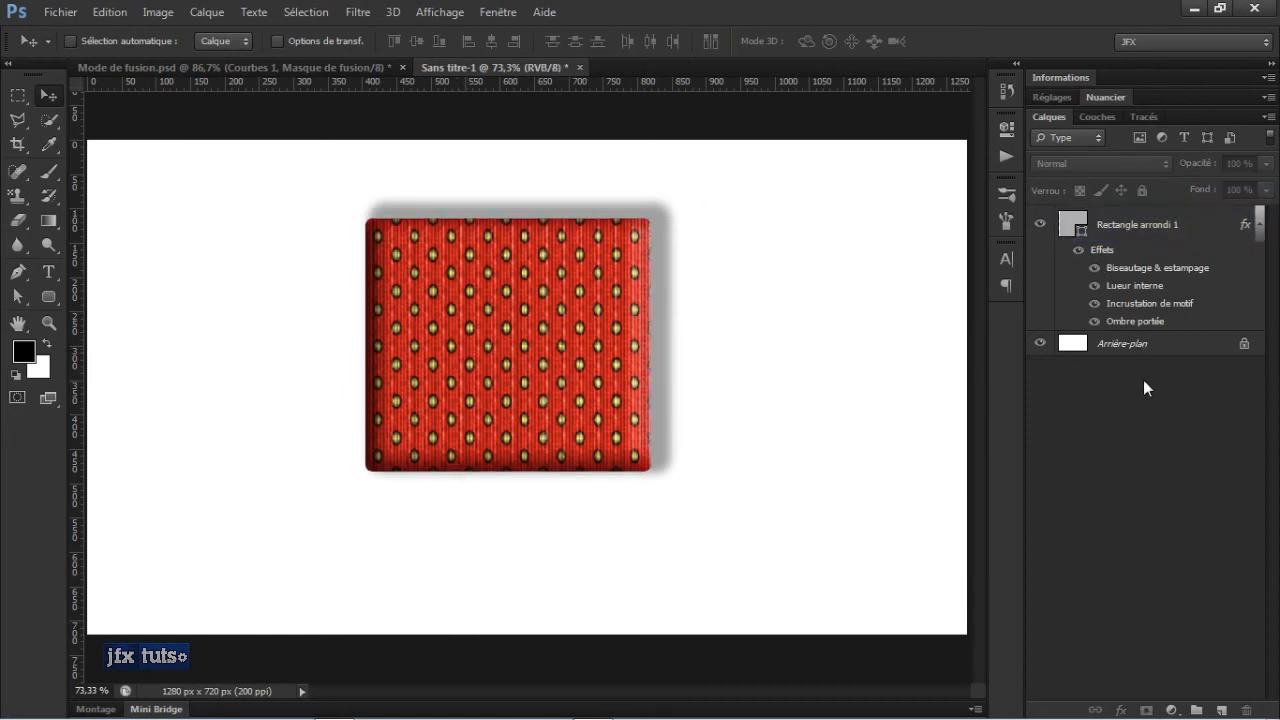
{"action": "left_click", "coordinate": [1080, 251]}
{"action": "left_click", "coordinate": [1080, 251]}
{"action": "left_click", "coordinate": [1094, 267]}
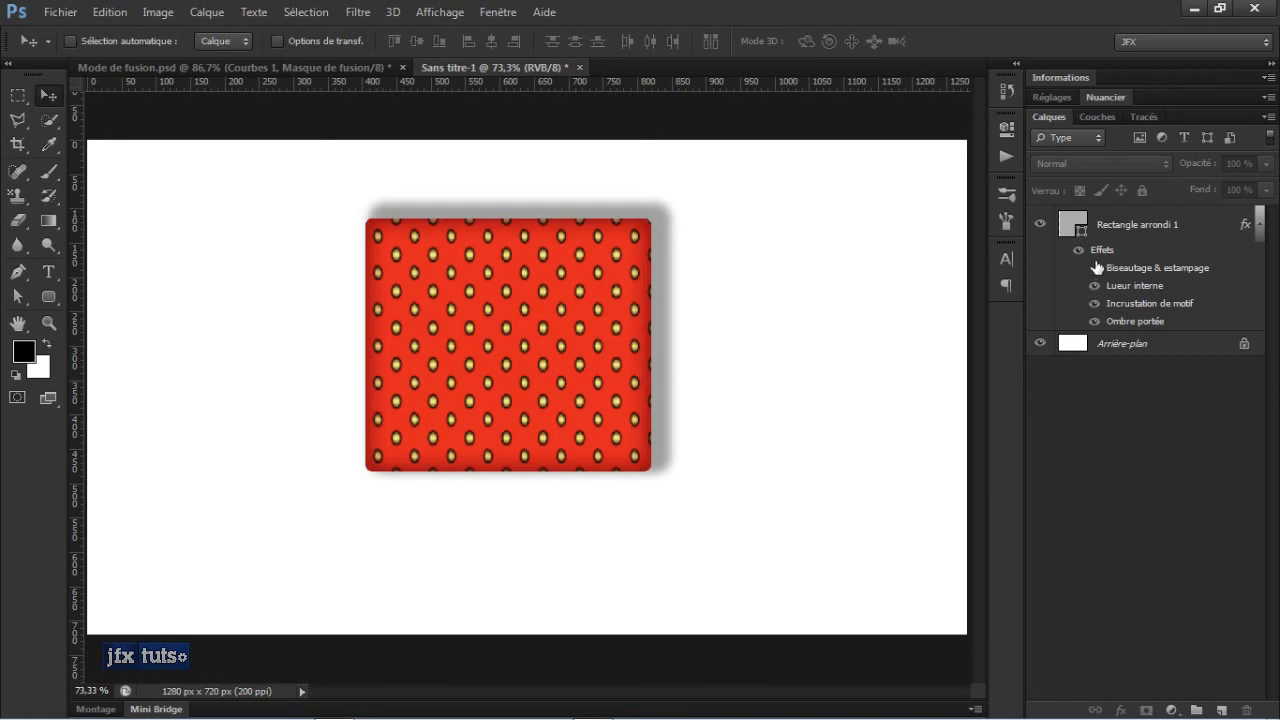
{"action": "left_click", "coordinate": [1094, 267]}
Switch the inner glow and pattern overlay off and back on, and hide the drop shadow
{"action": "left_click", "coordinate": [1094, 286]}
{"action": "left_click", "coordinate": [1094, 303]}
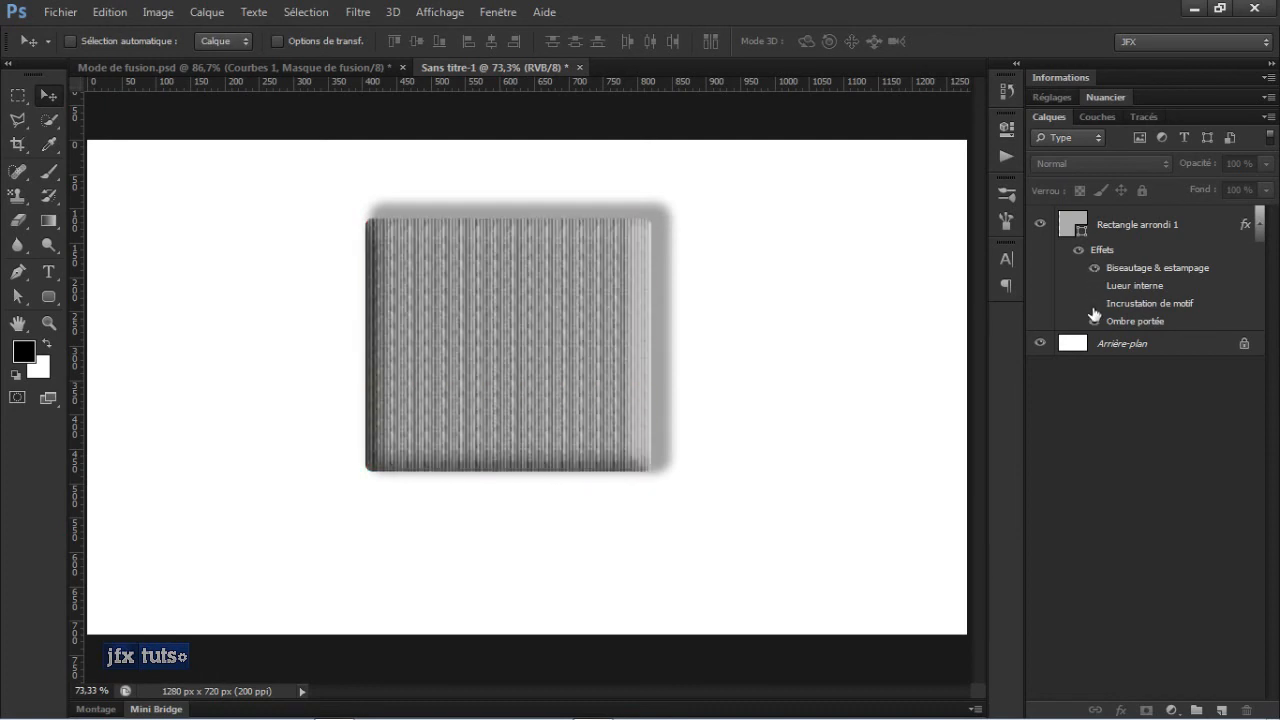
{"action": "left_click", "coordinate": [1094, 321]}
{"action": "left_click", "coordinate": [1094, 303]}
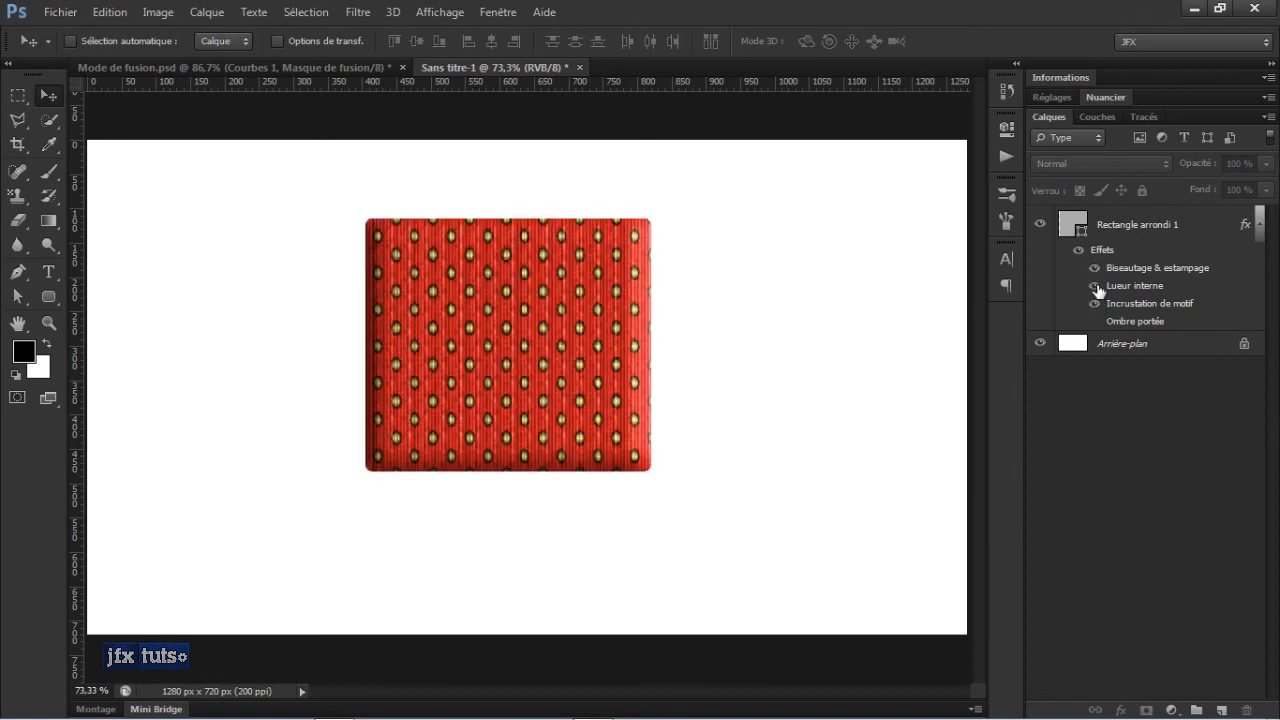
{"action": "left_click", "coordinate": [1094, 286]}
Collapse the effects list of the rounded rectangle layer and leave that layer selected
{"action": "left_click", "coordinate": [1252, 229]}
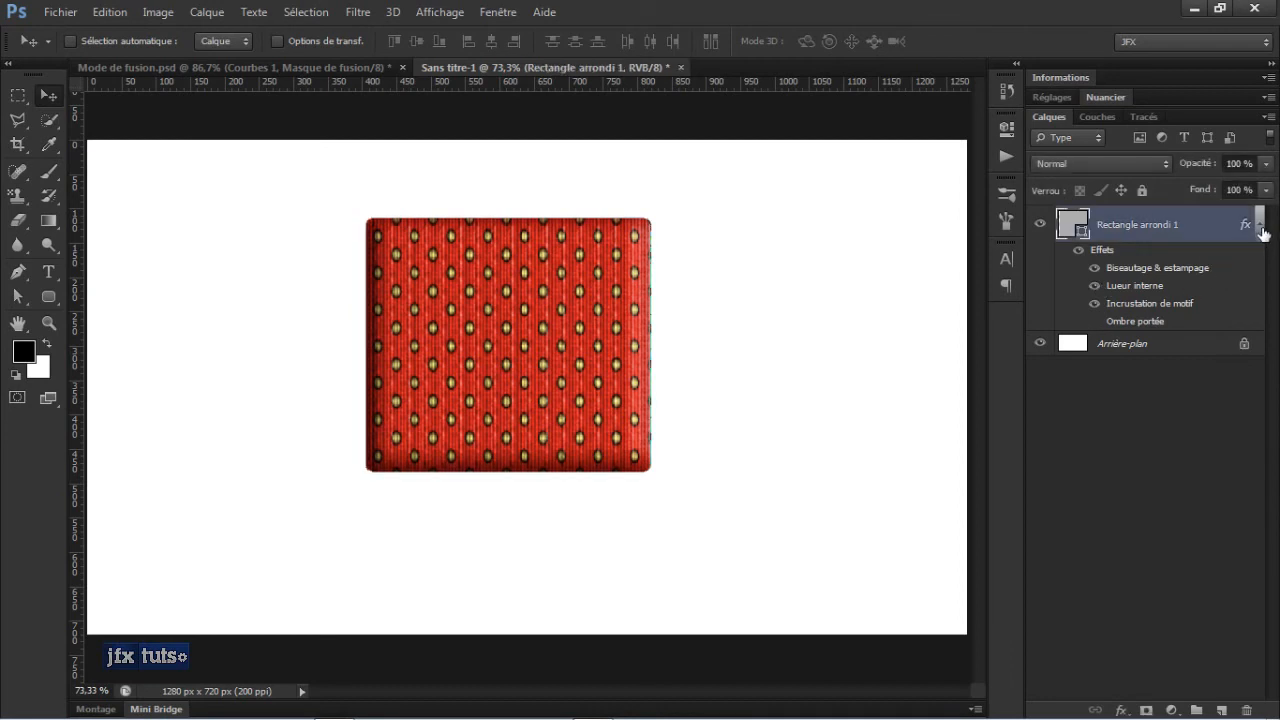
{"action": "left_click", "coordinate": [1260, 228]}
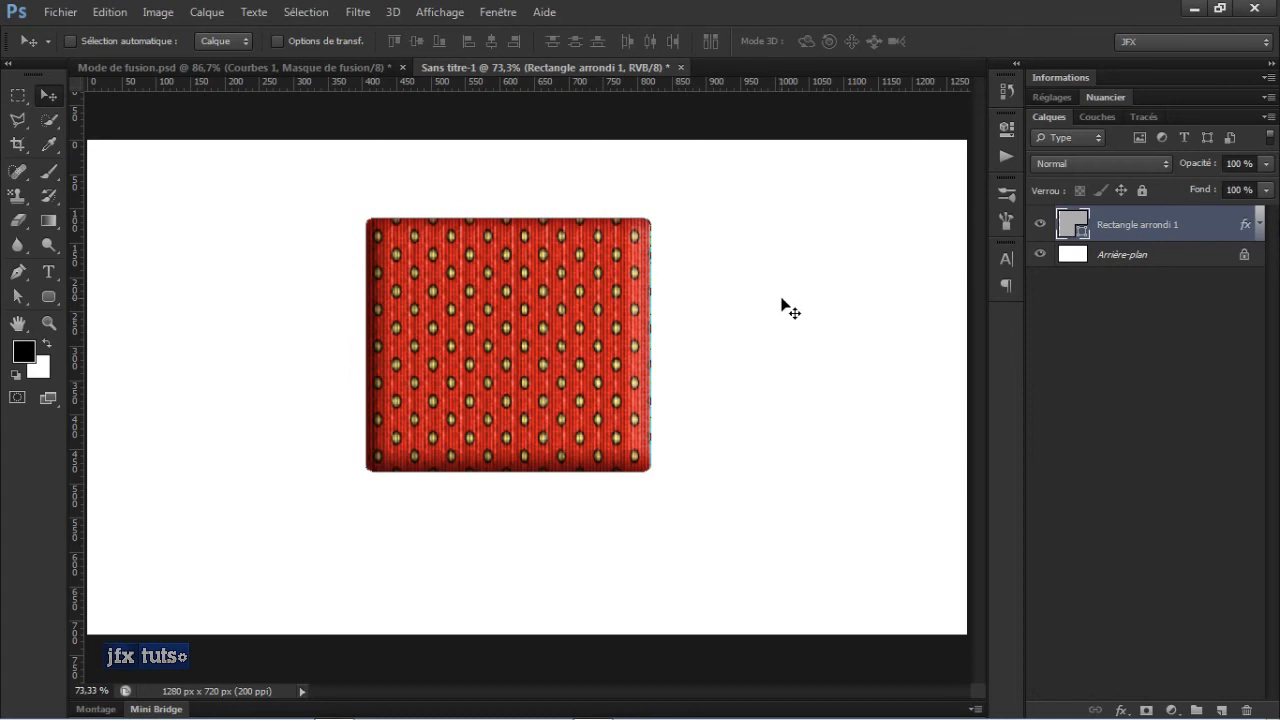
{"action": "left_click", "coordinate": [1101, 316]}
{"action": "left_click", "coordinate": [1168, 228]}
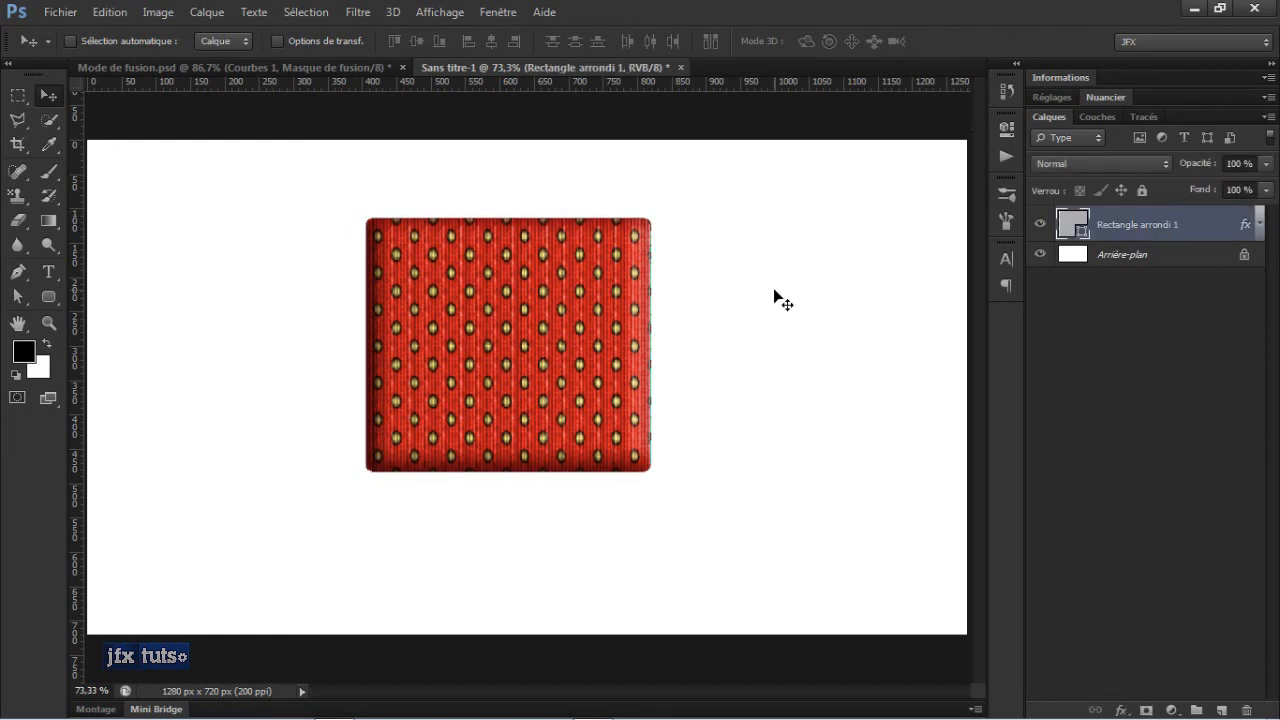